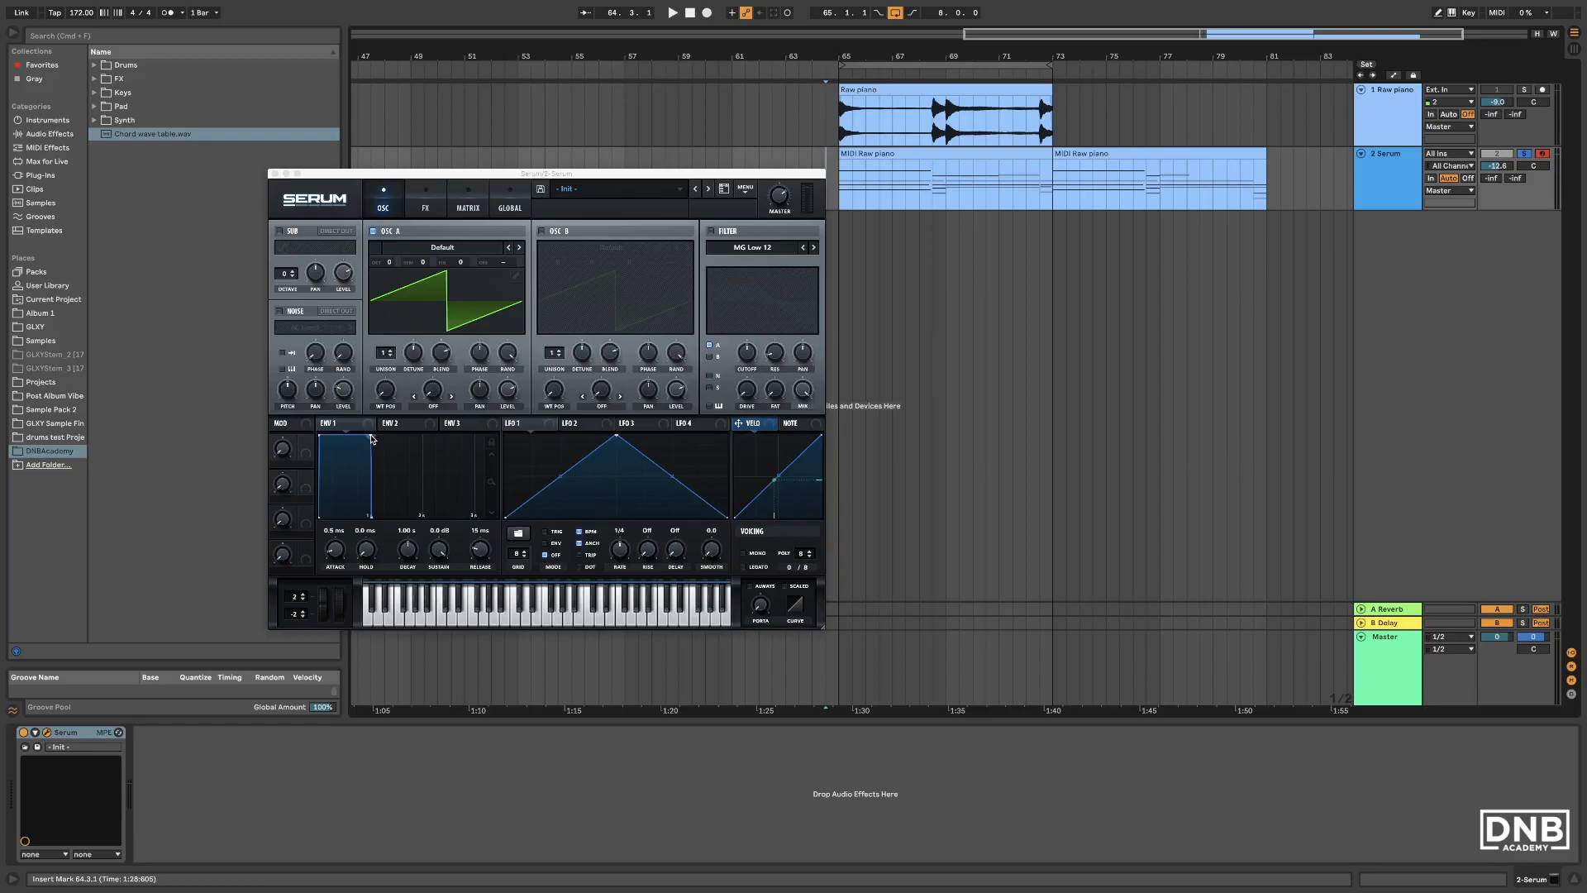
Step: Shape ENV 1 as a decaying curve with 2.10 s decay, -45.9 dB sustain and 844 ms release
drag(371, 438, 468, 517)
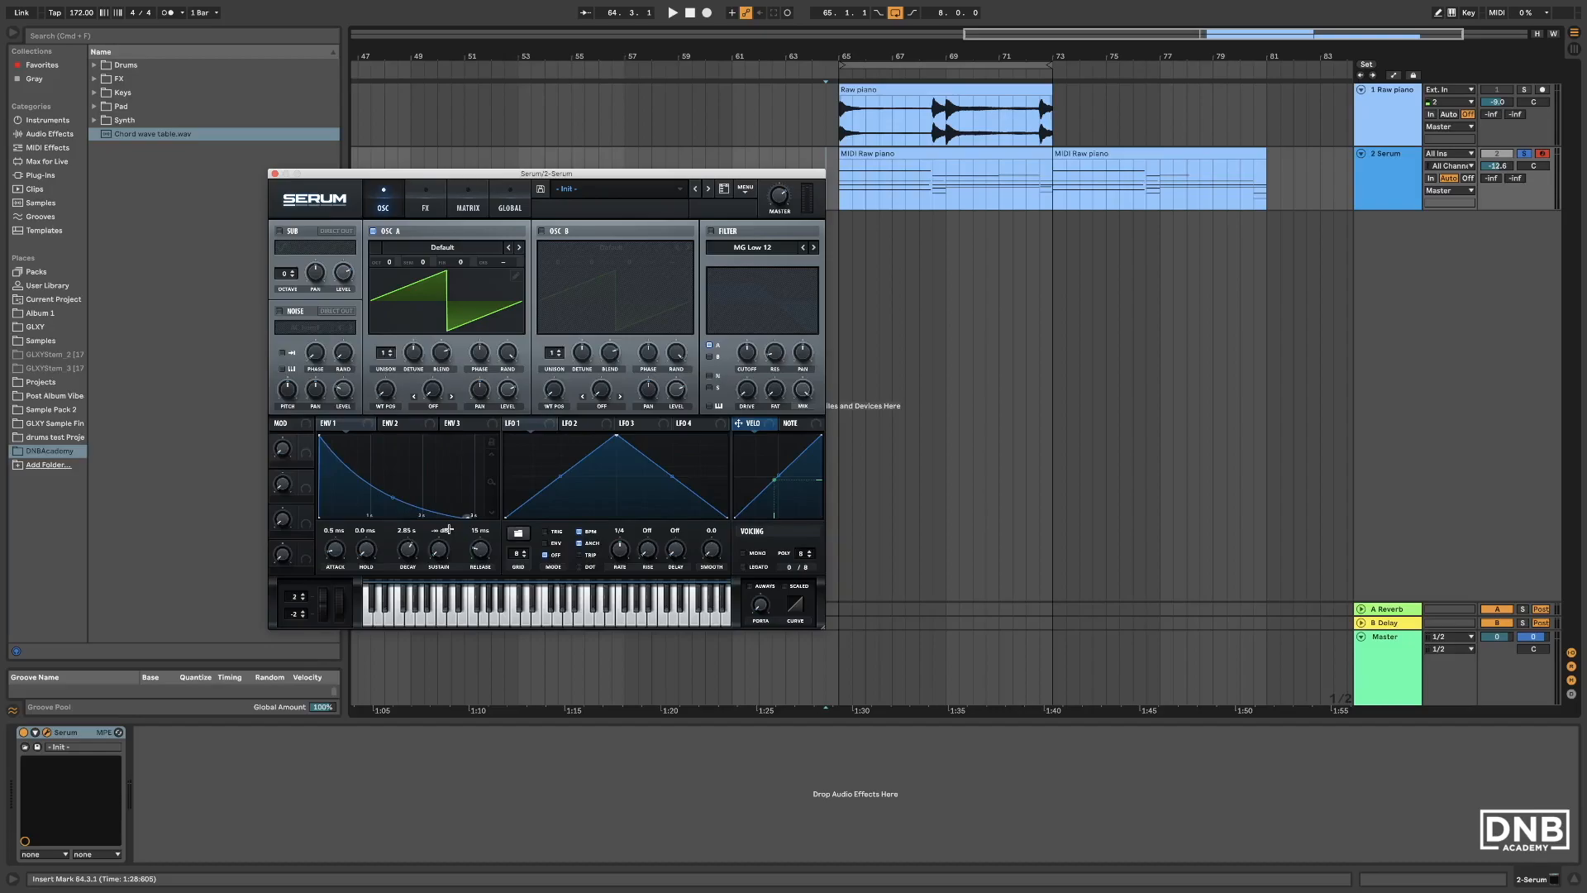
drag(447, 529, 449, 530)
drag(441, 550, 443, 548)
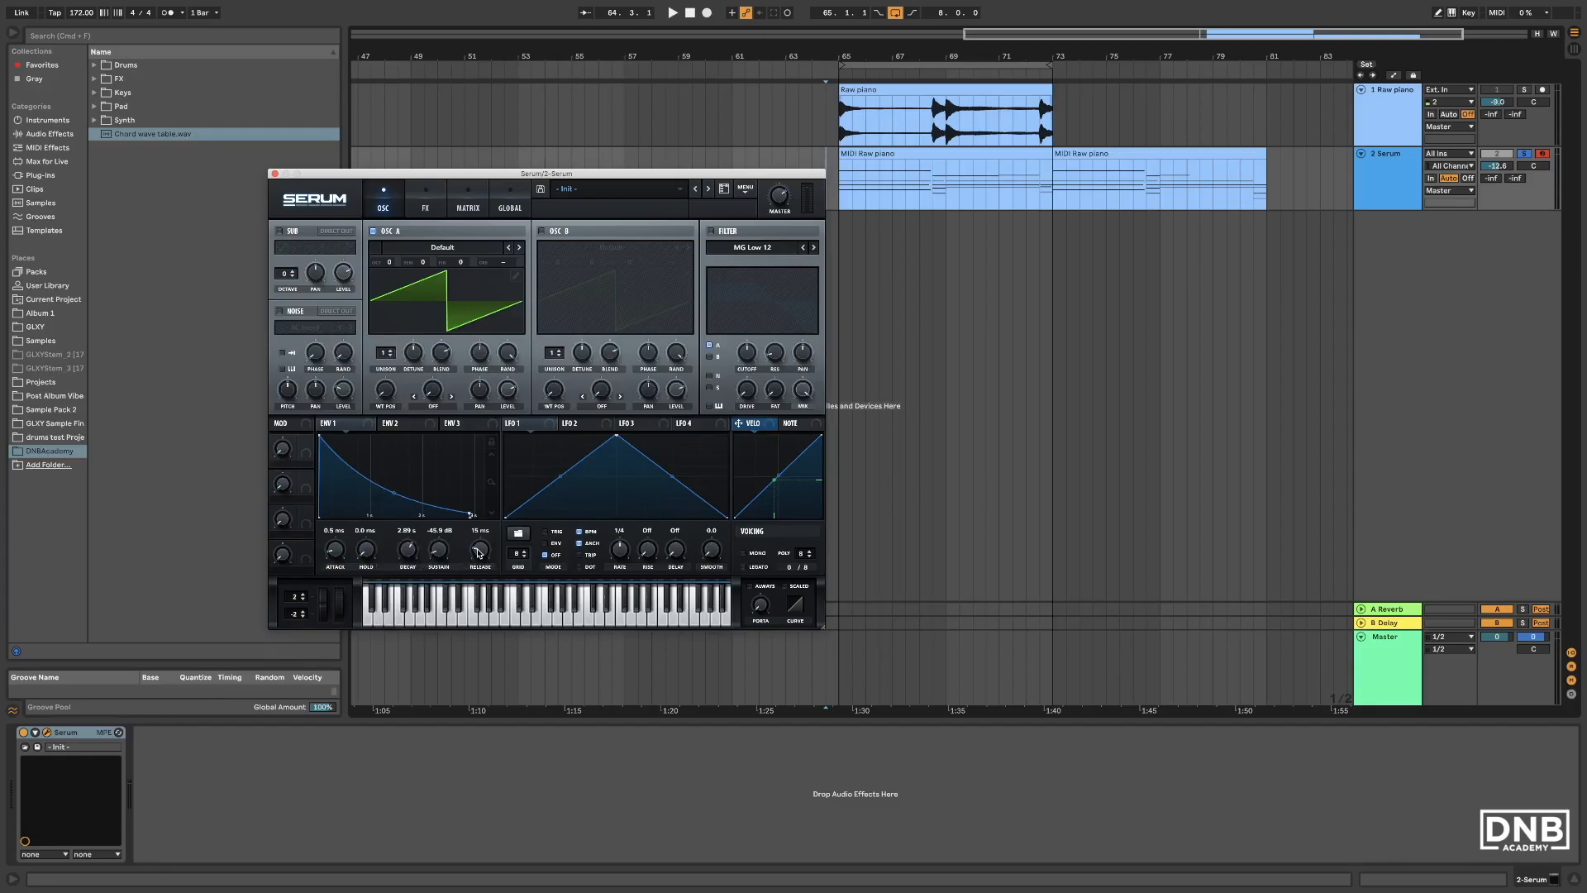
drag(481, 554, 482, 523)
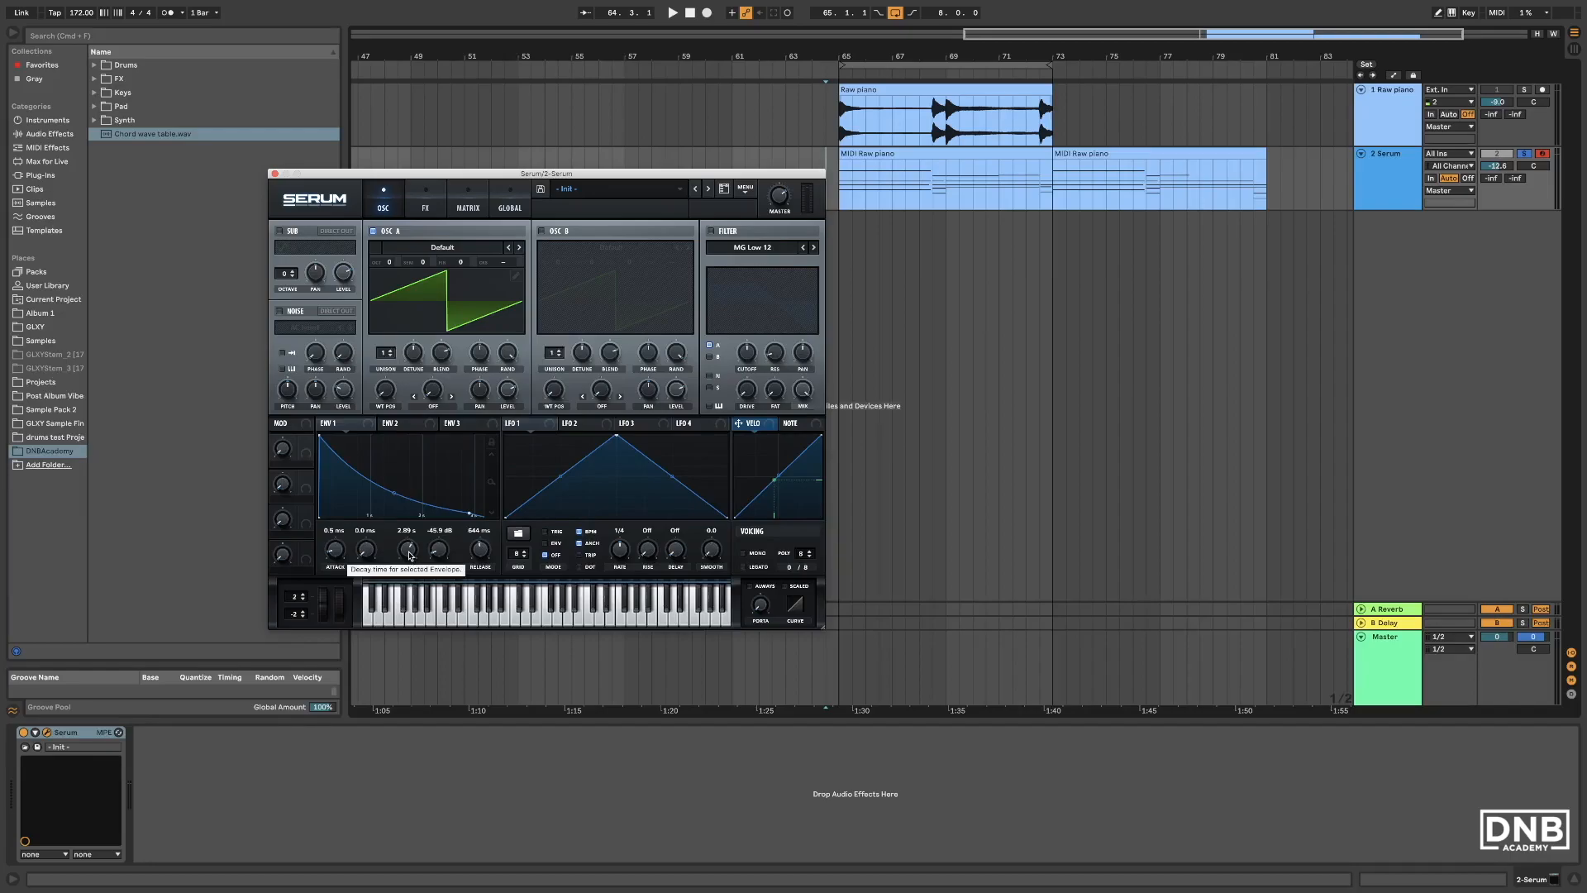
drag(409, 556, 410, 559)
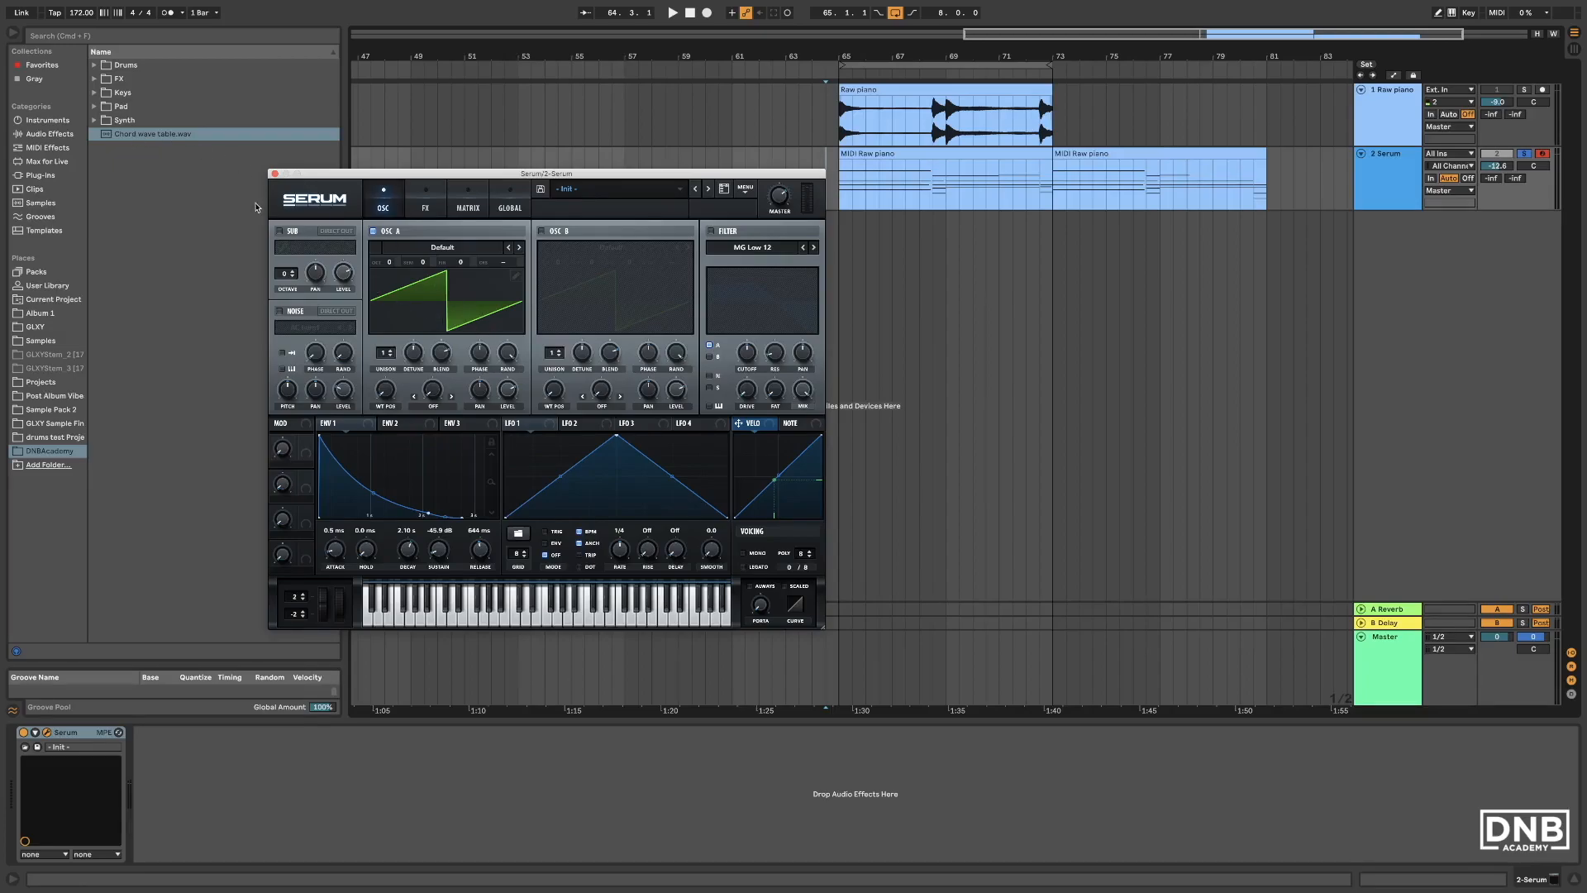
Step: Load Chord wave table.wav into oscillator A and modulate its wavetable position with LFO 1
drag(138, 141, 459, 287)
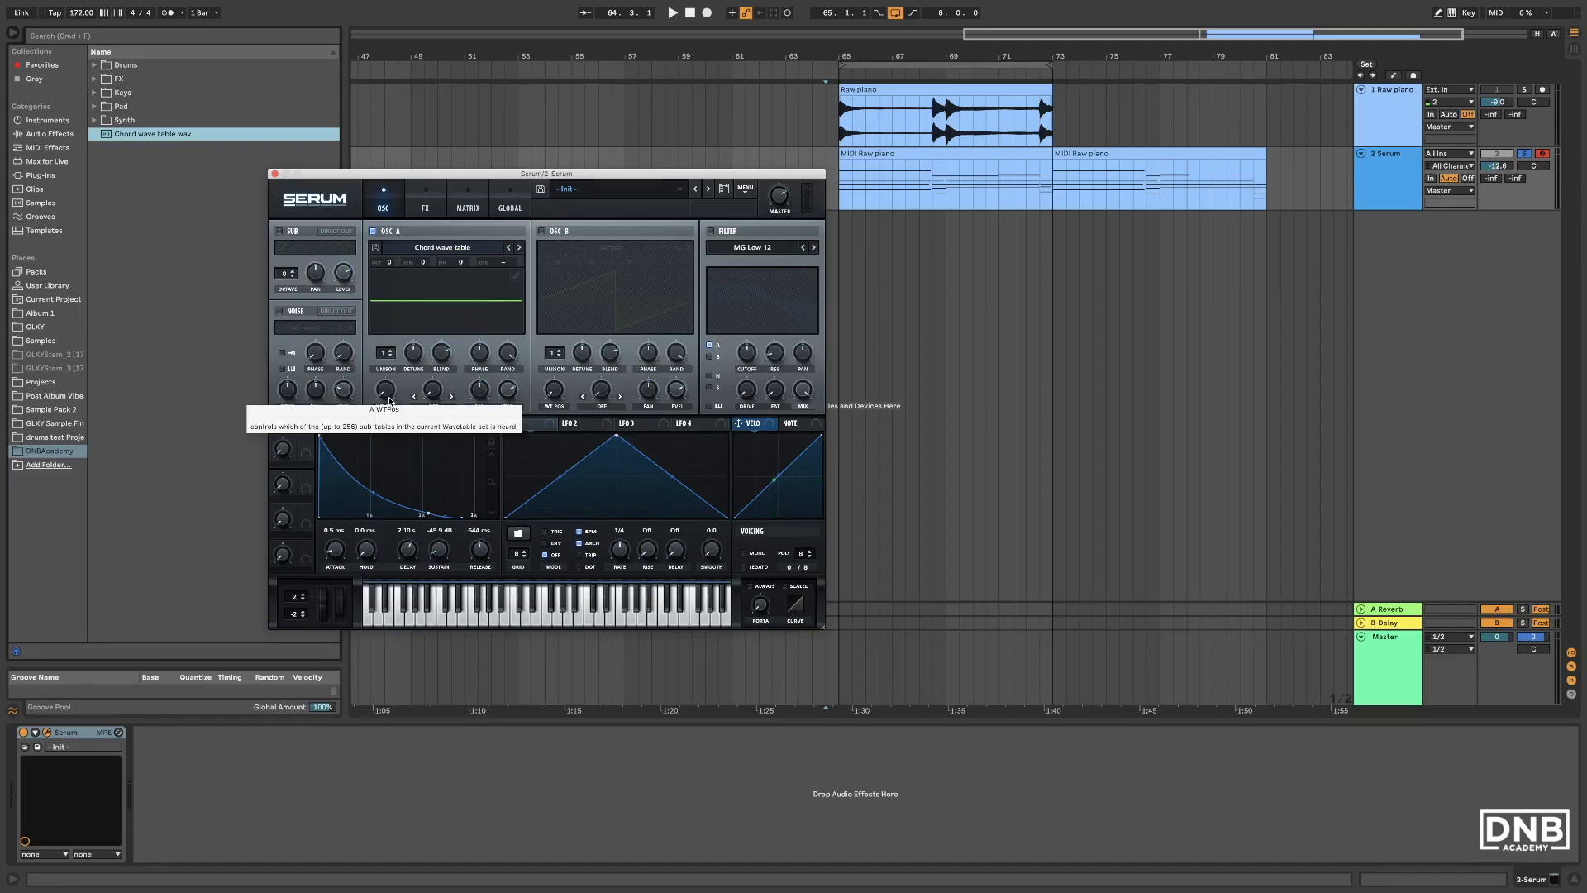
drag(385, 392, 387, 505)
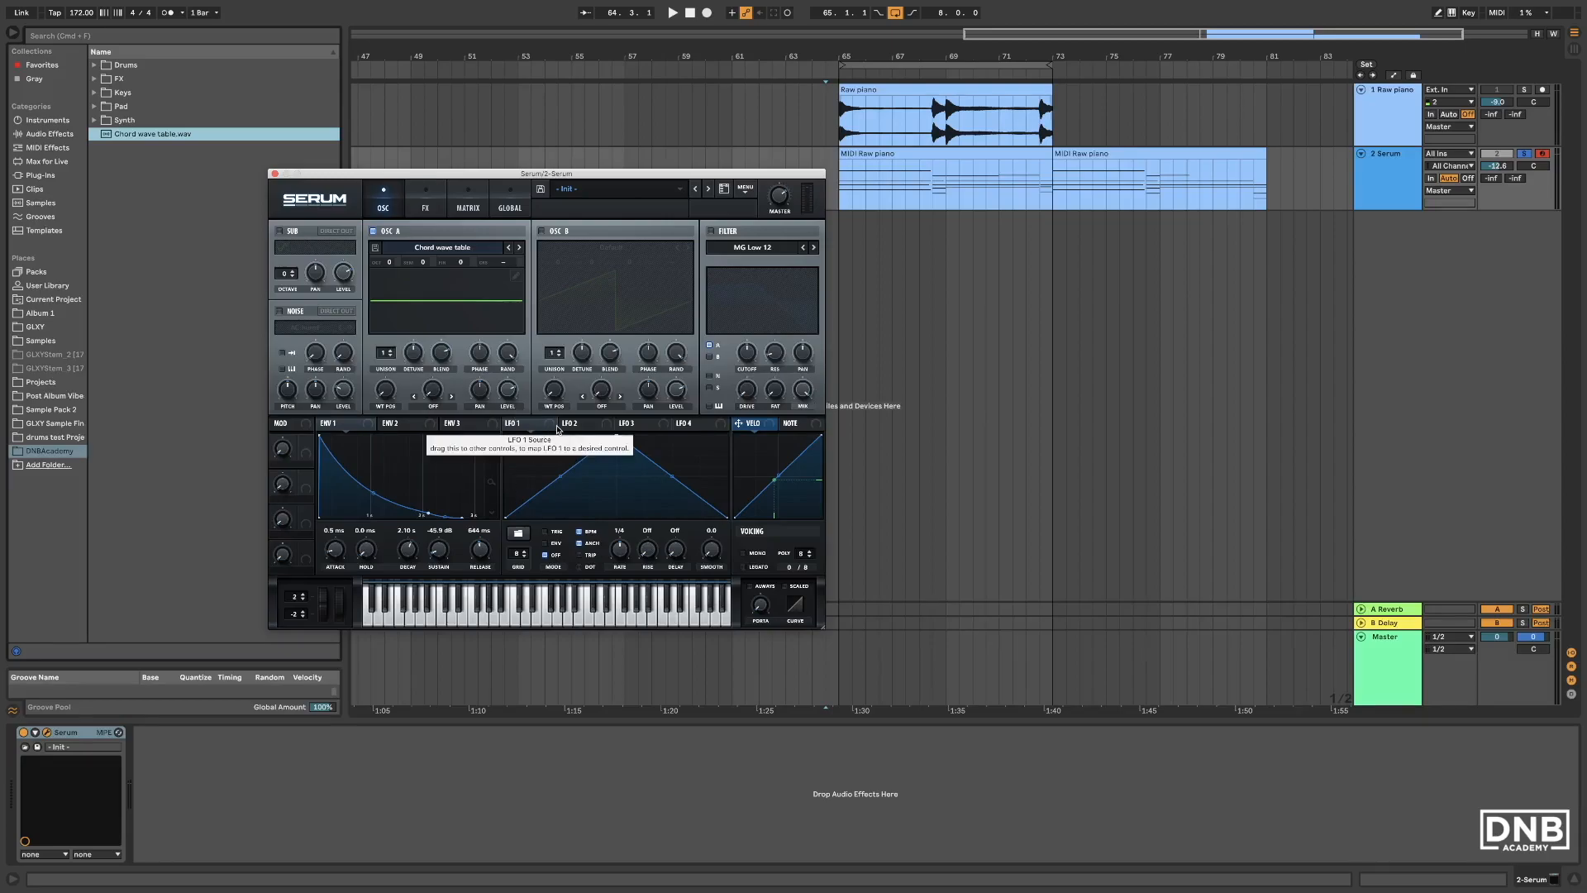
drag(551, 430, 383, 395)
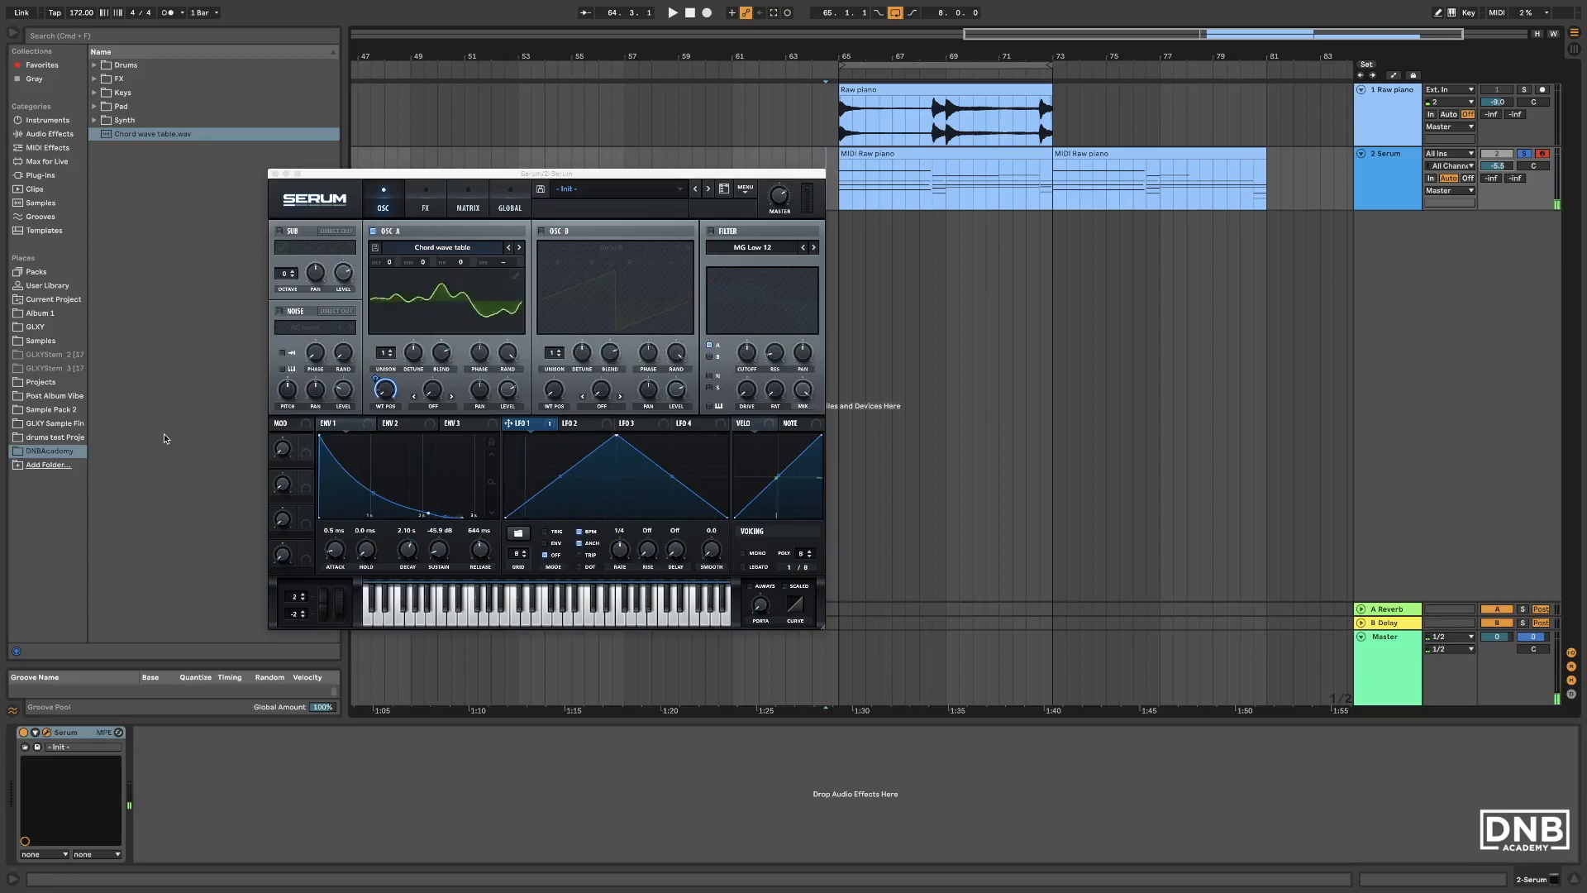
Step: Set LFO 1 to envelope mode with BPM sync off and a rate of 2.1 Hz
click(545, 545)
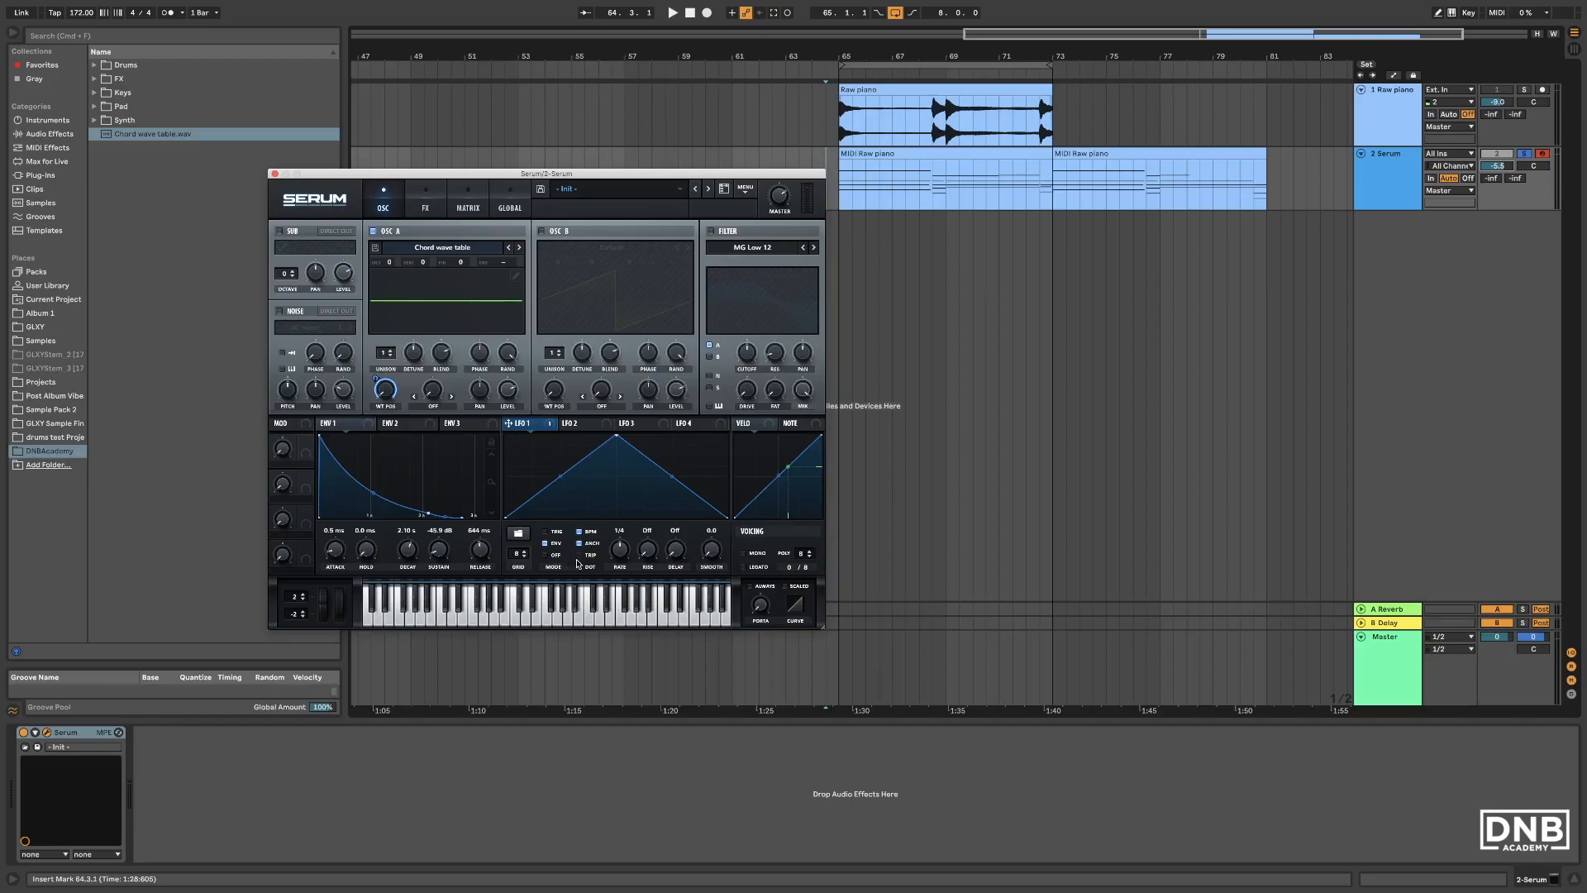
click(578, 532)
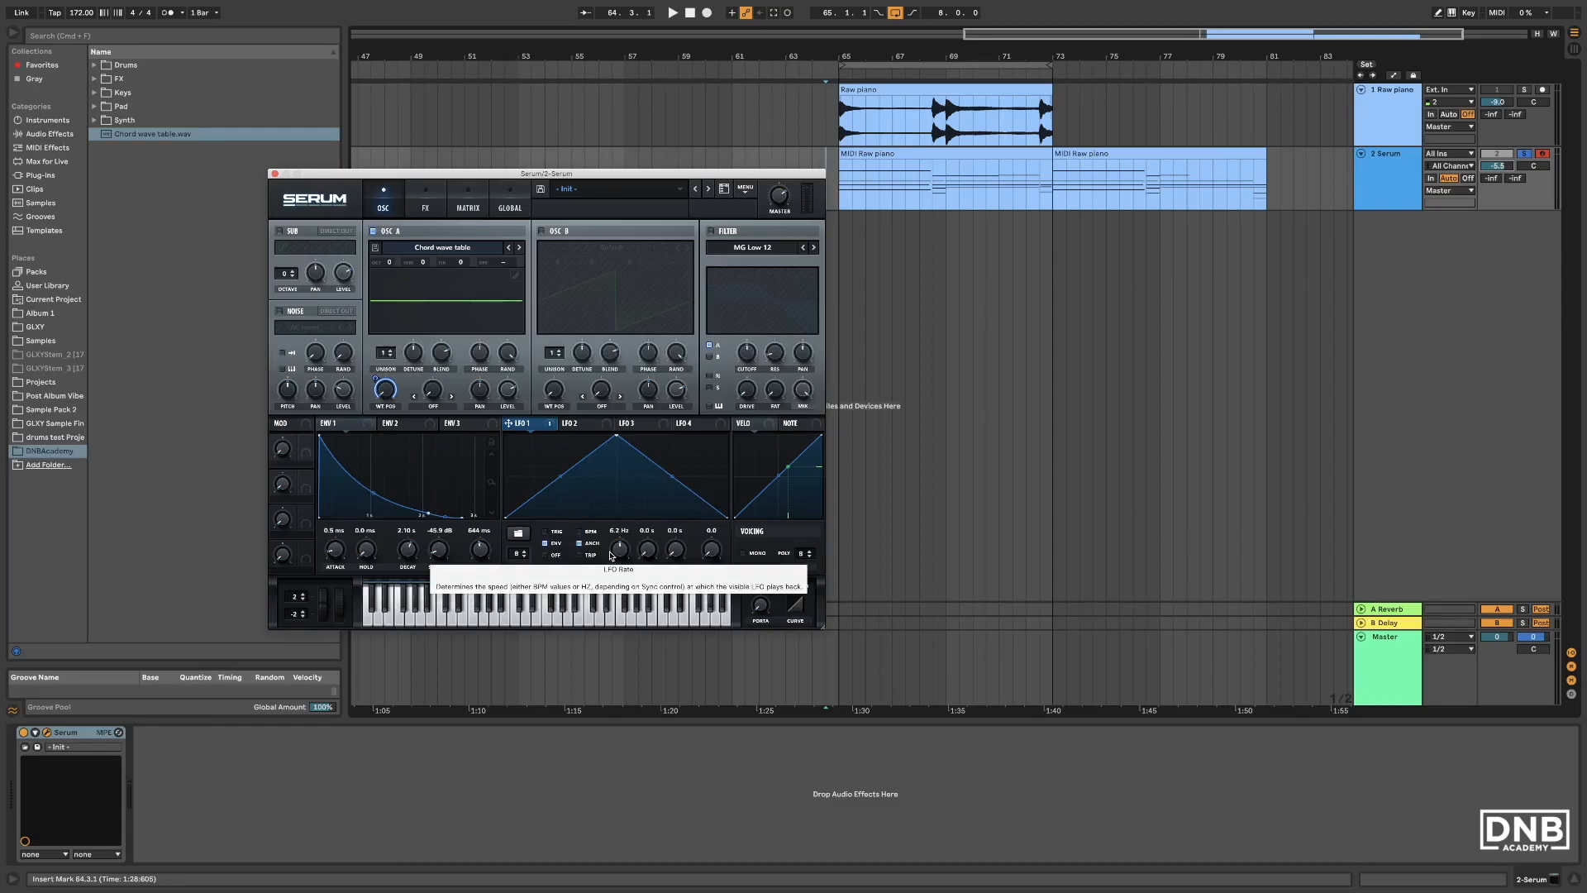
drag(612, 556, 618, 569)
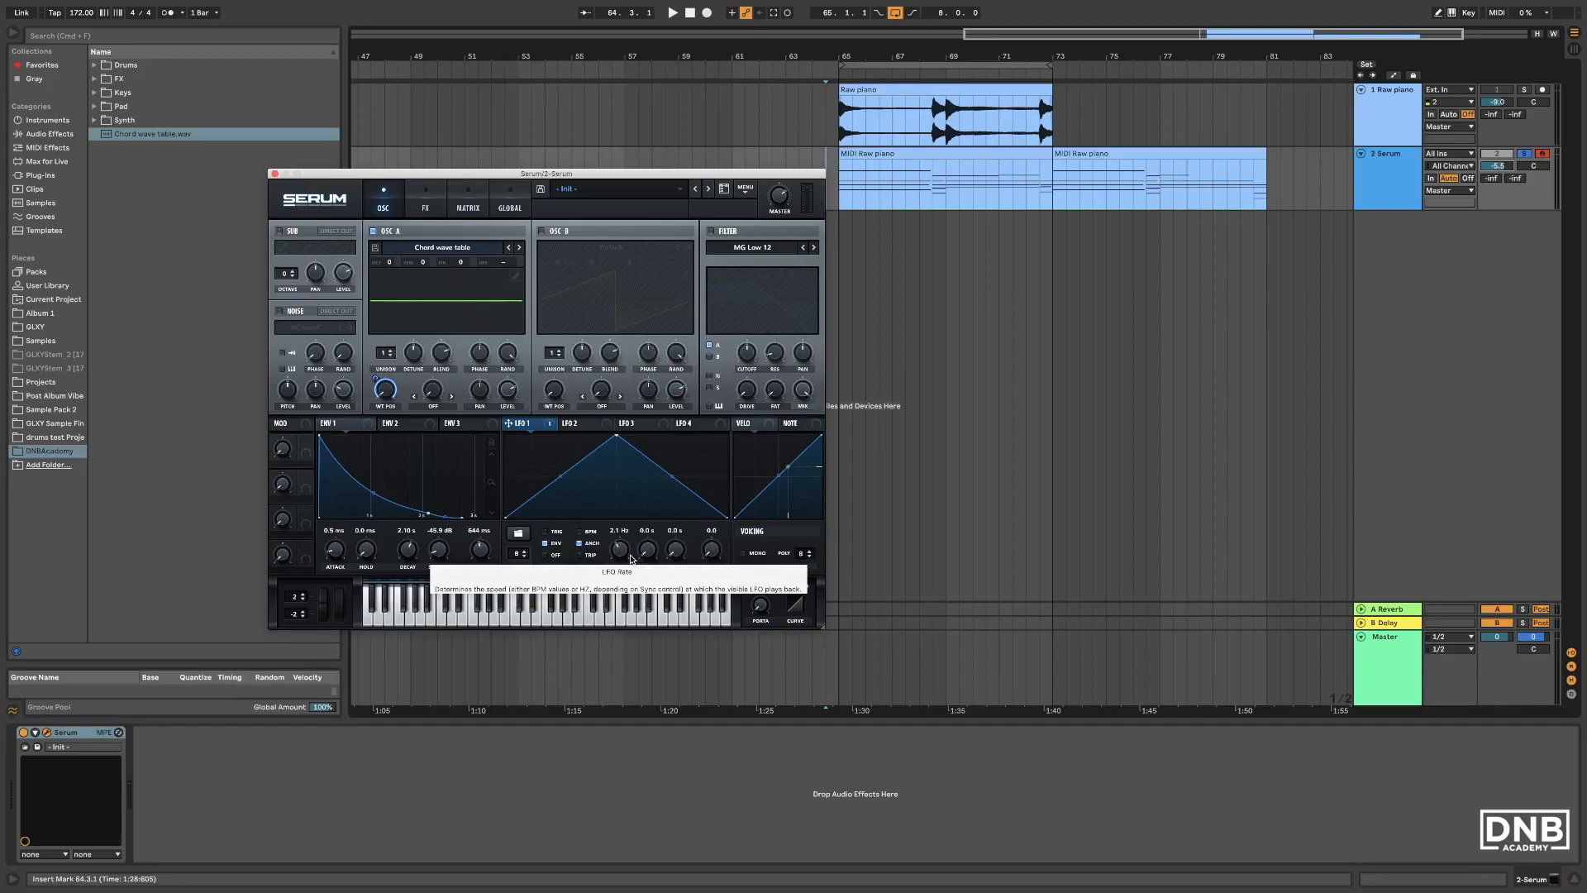
Step: Reshape LFO 1 into an upward-bowed curve rising to its end, with the start point slightly raised
drag(616, 435, 762, 439)
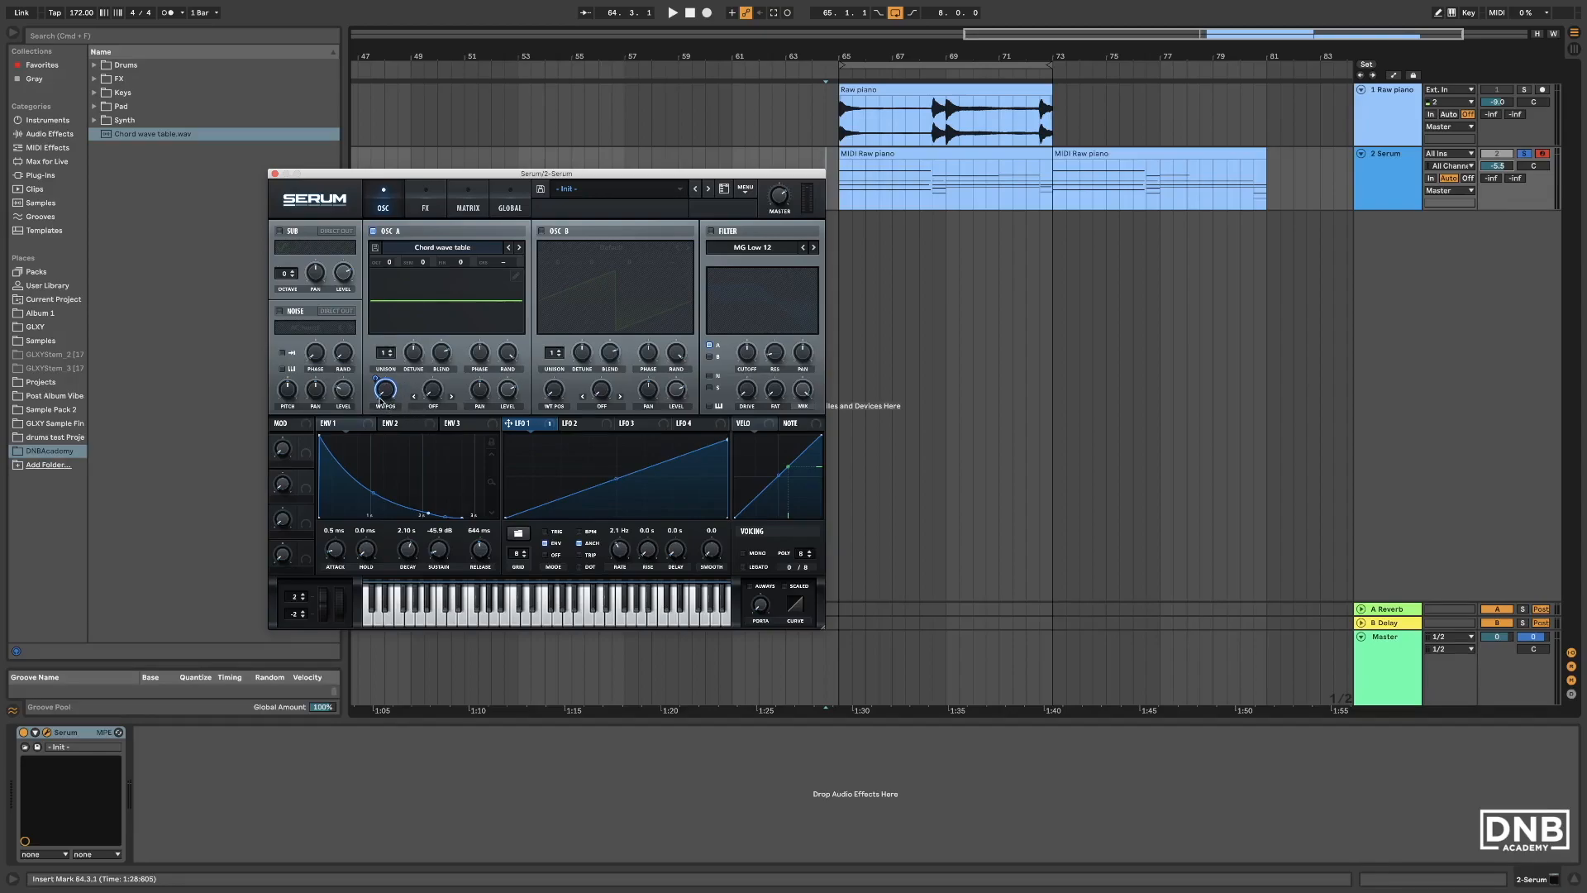
drag(630, 481, 618, 466)
drag(505, 517, 508, 508)
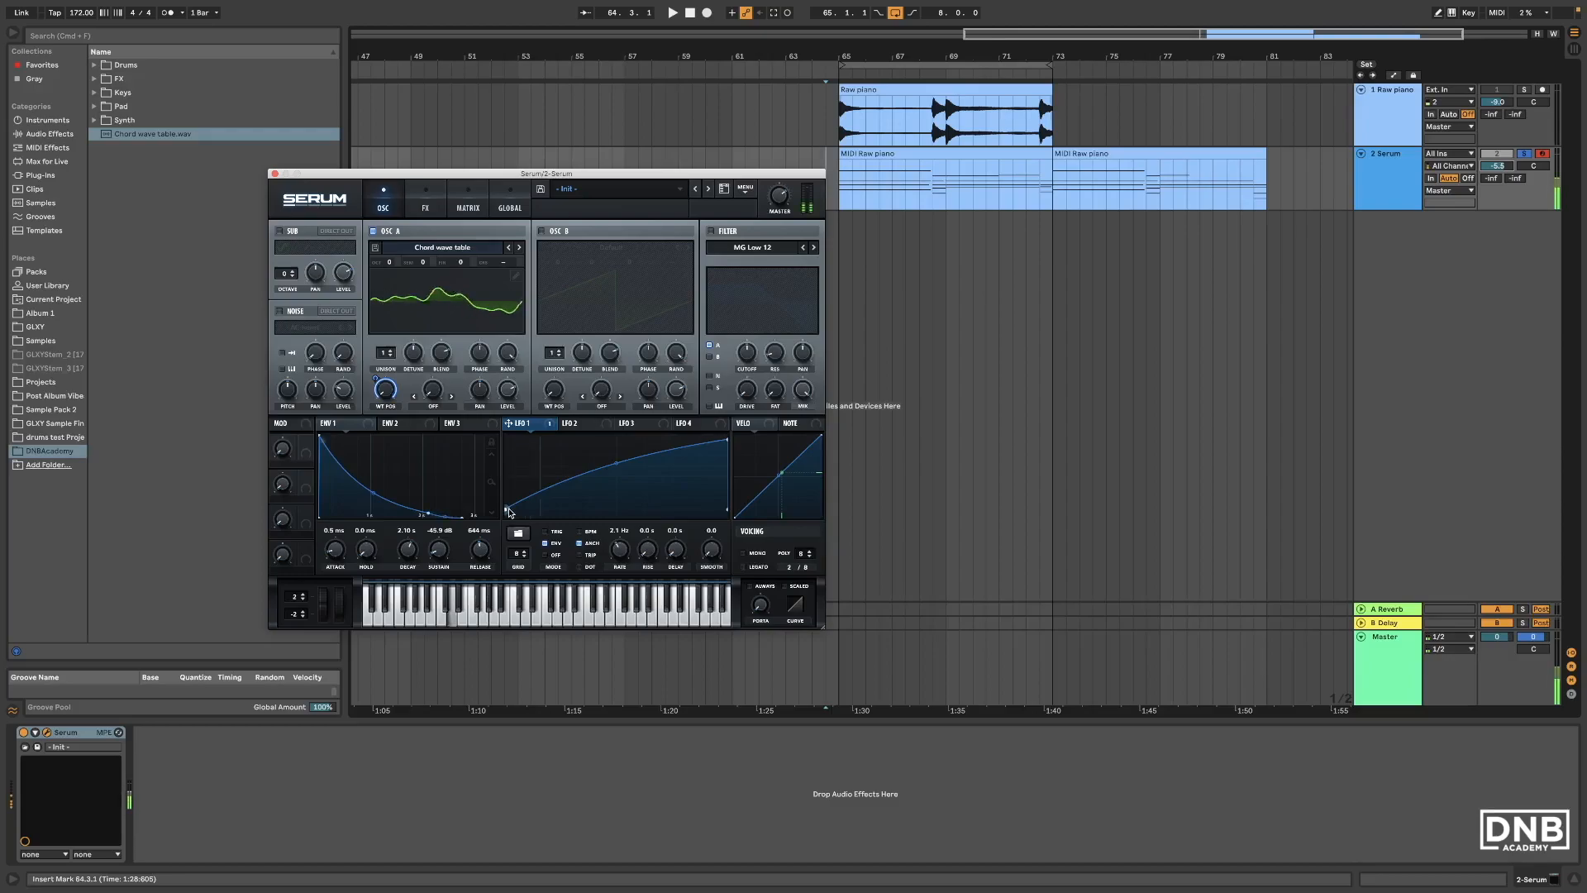
Step: Enable the filter and set its type to the Multi filter LP 12
click(711, 232)
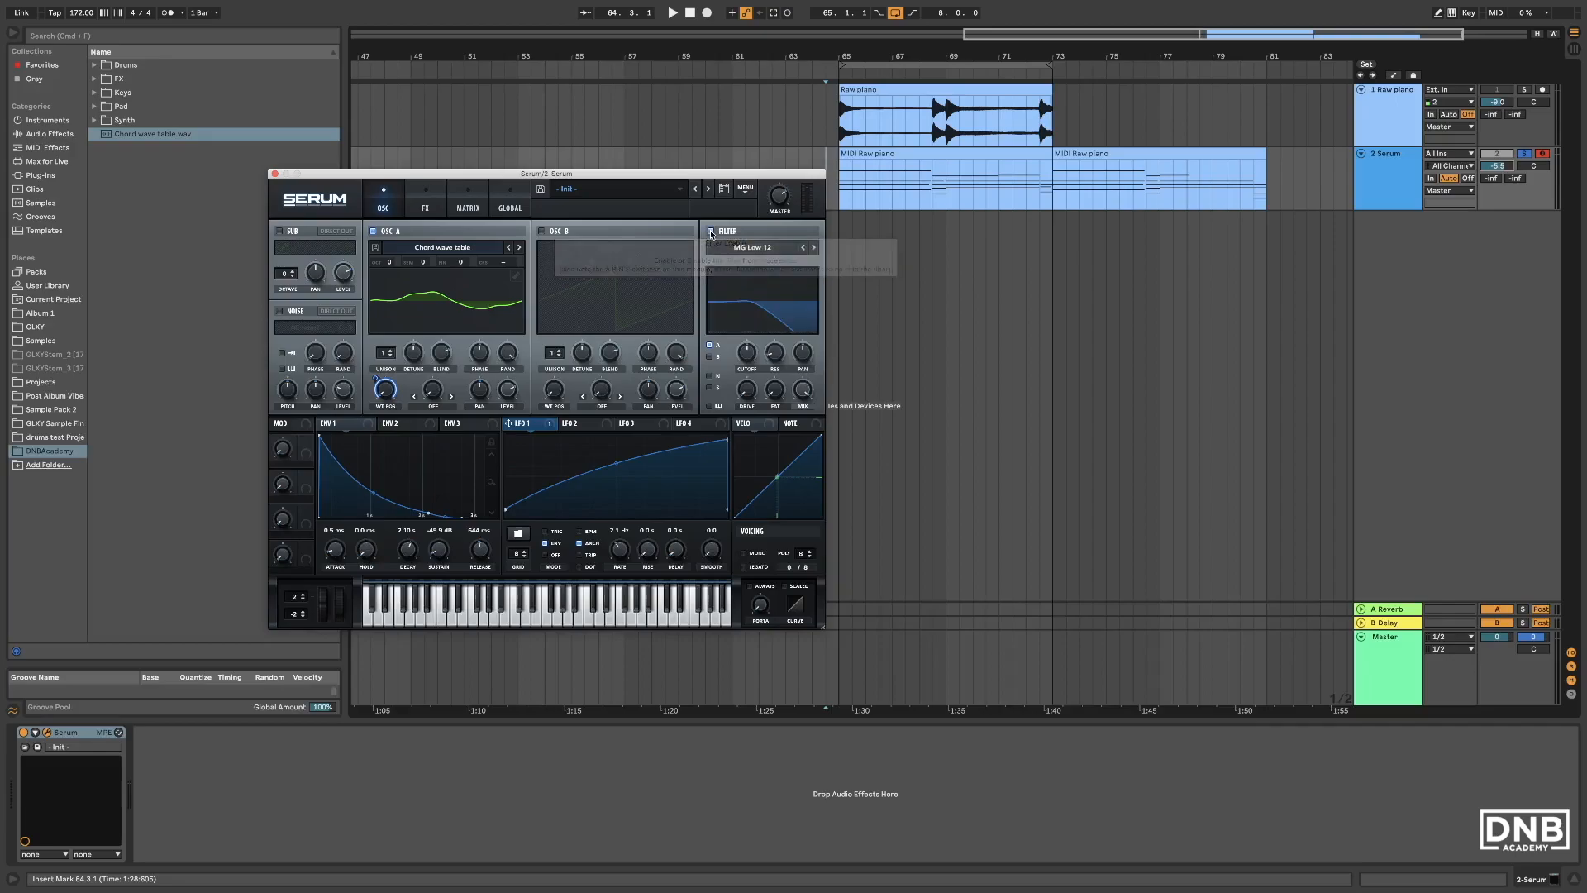
click(734, 249)
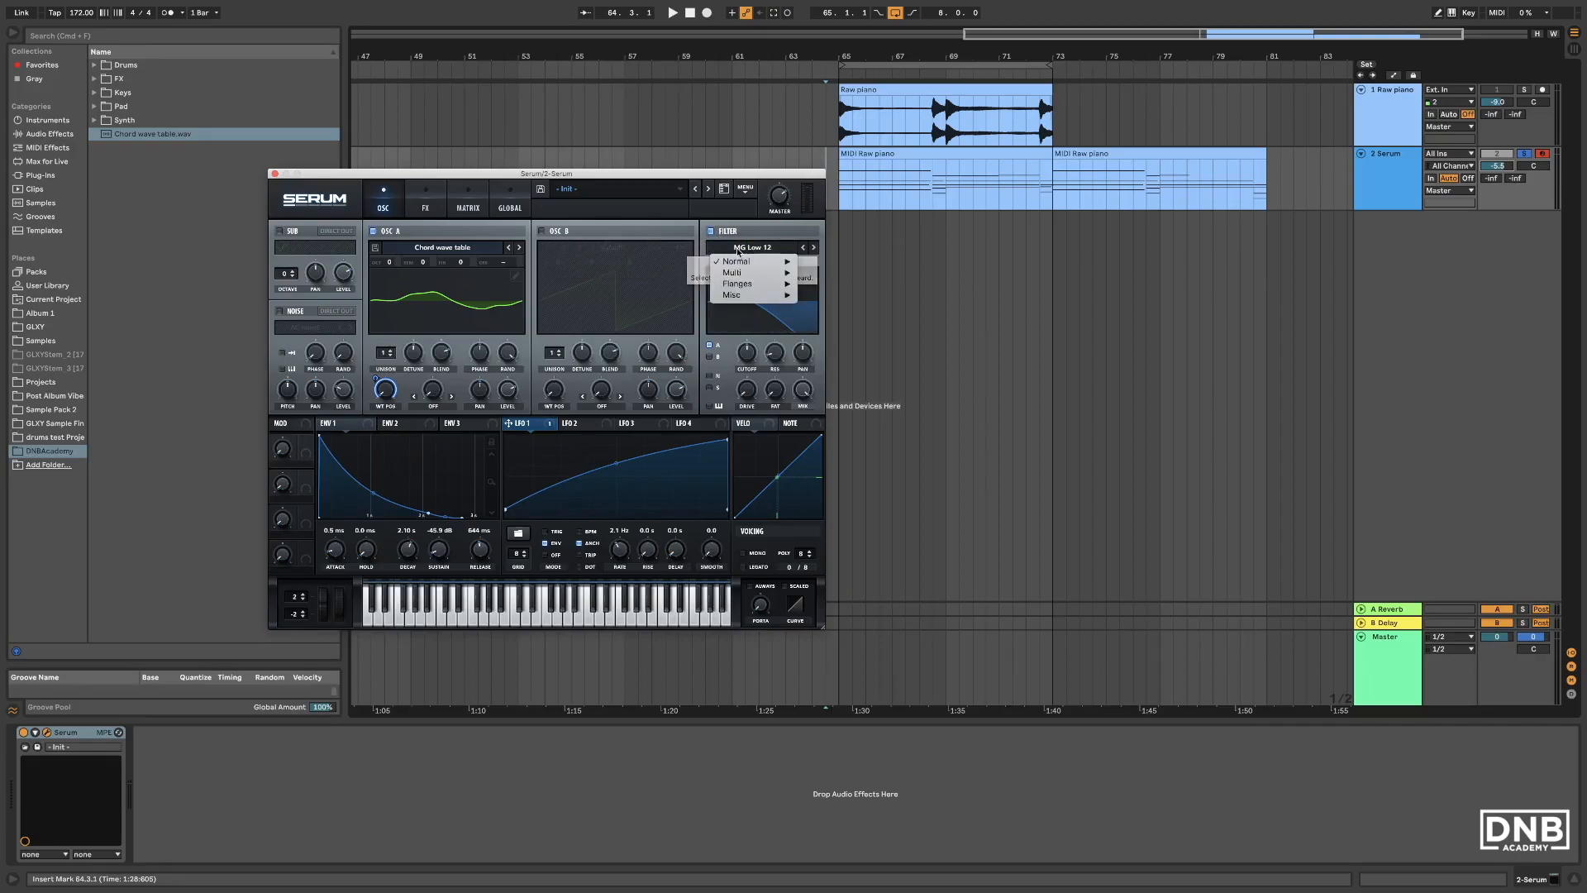
mouse_move(750, 263)
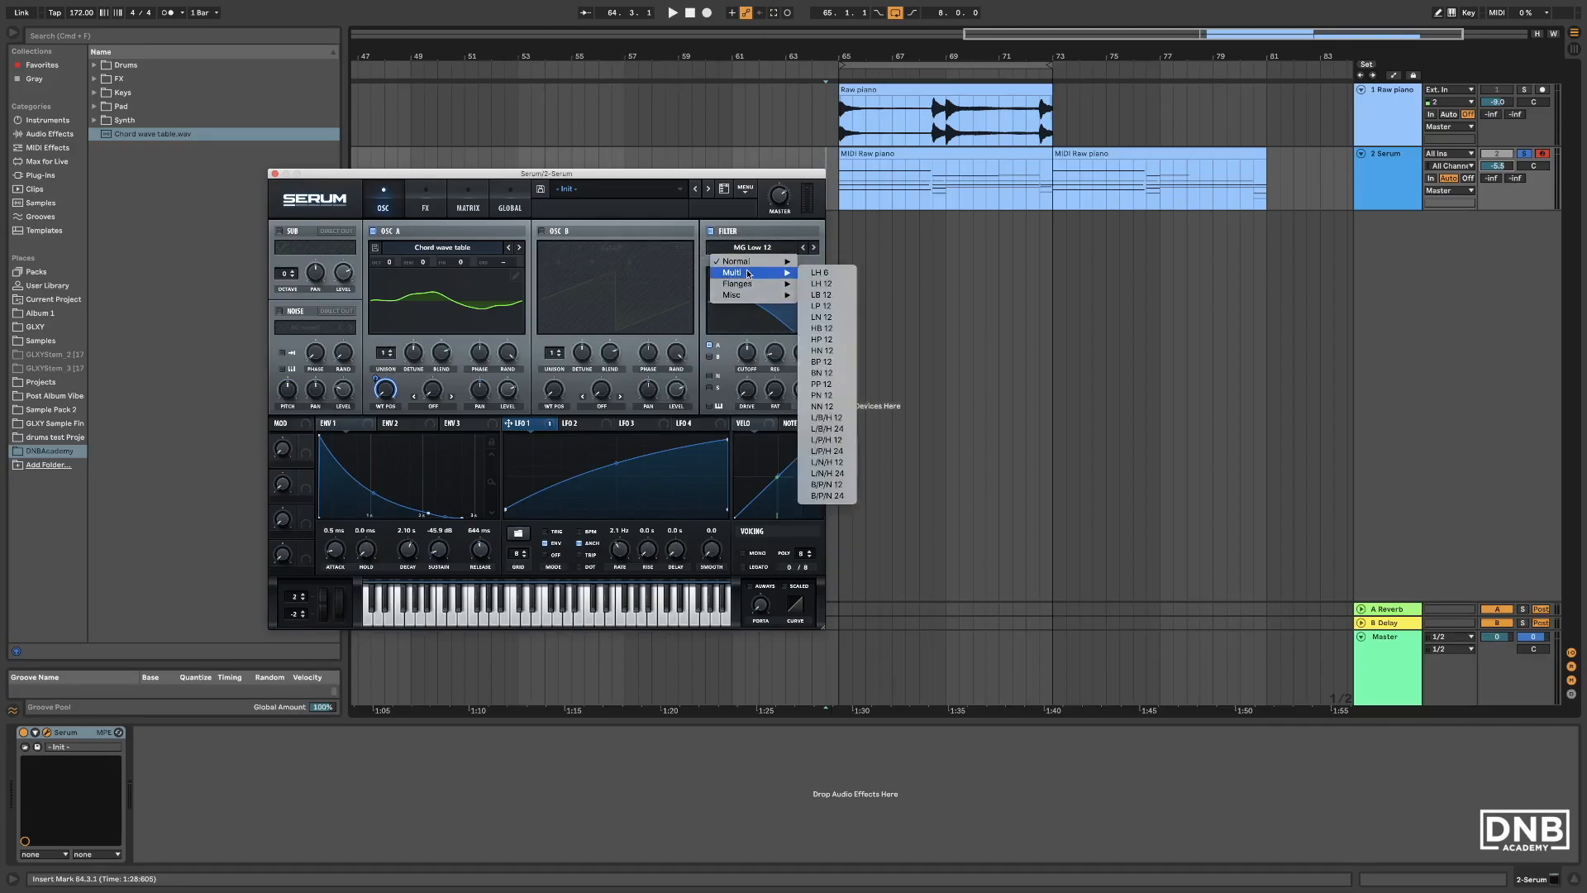
click(821, 307)
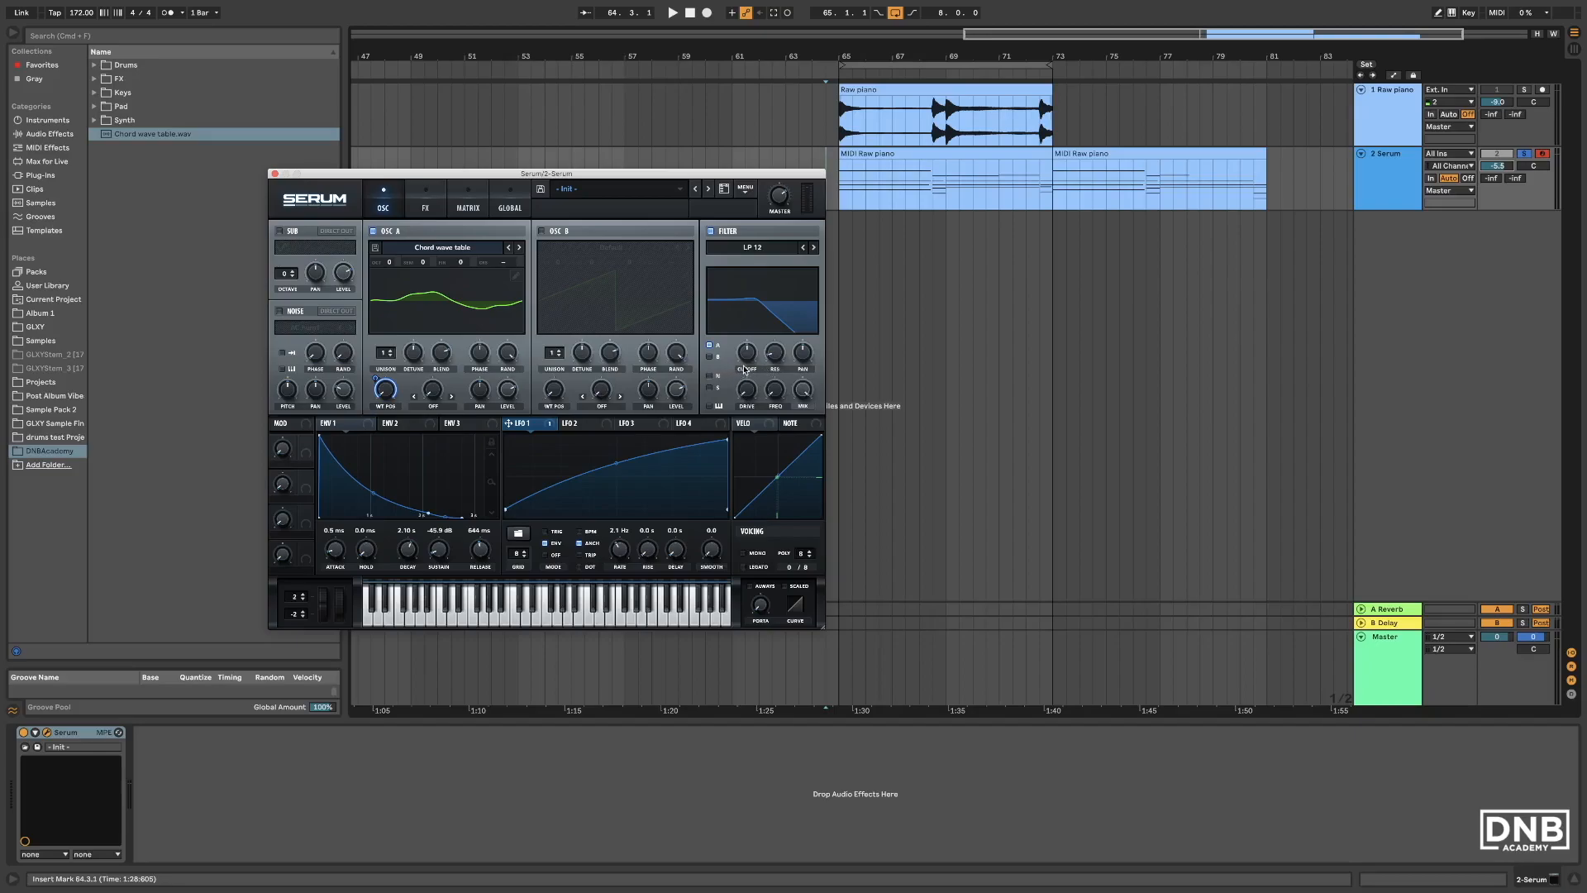
Step: Raise the filter's drive to about 80%, adjust its variation amount and lower the cutoff
drag(745, 398, 735, 269)
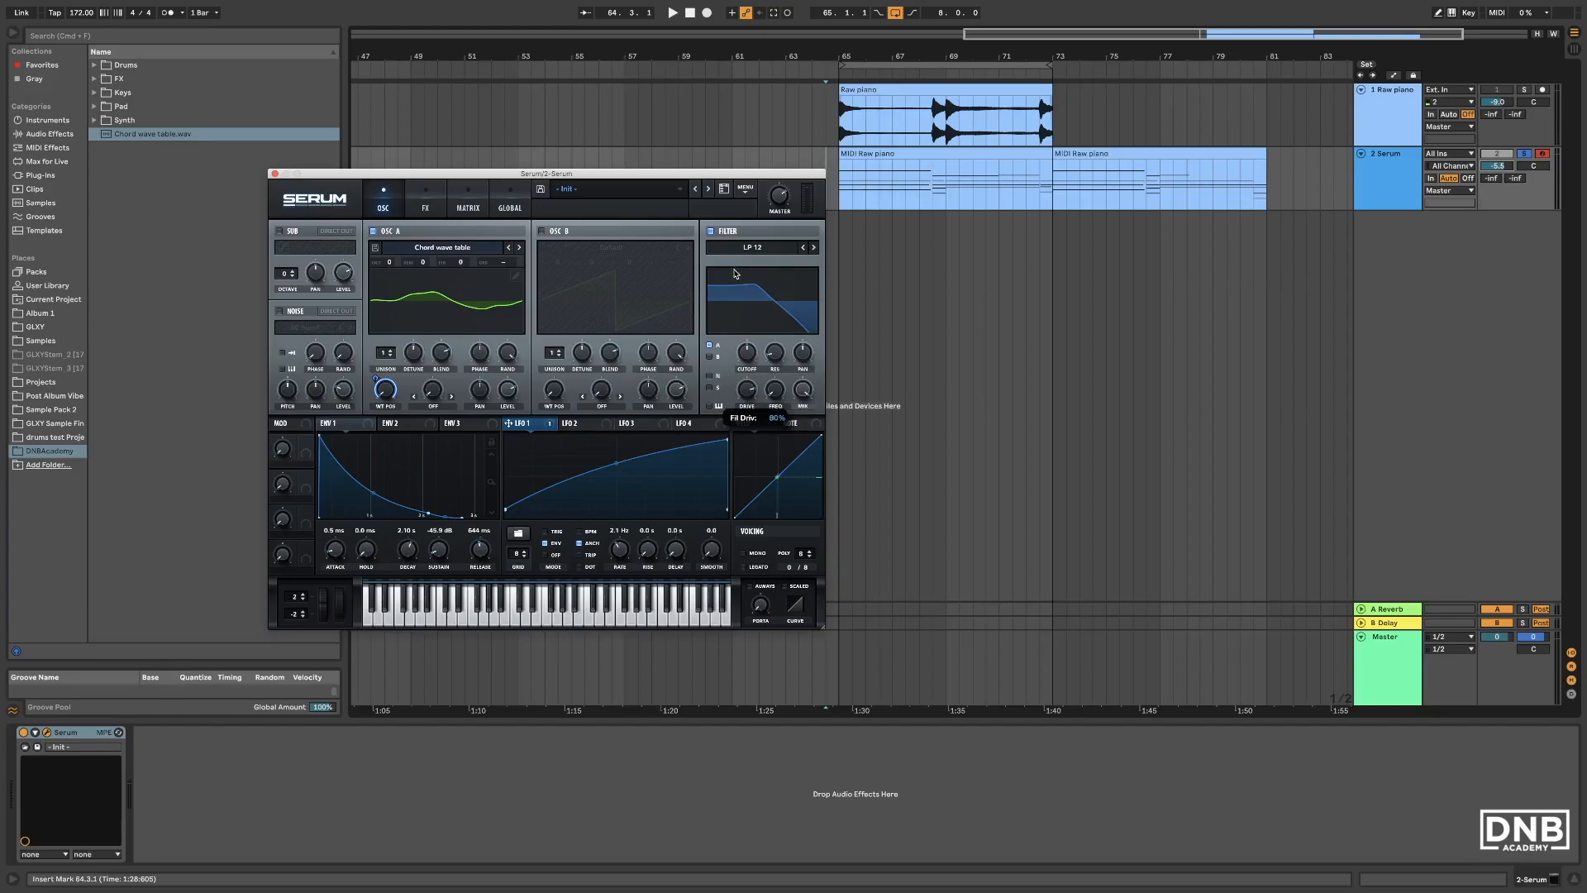
drag(735, 273, 736, 276)
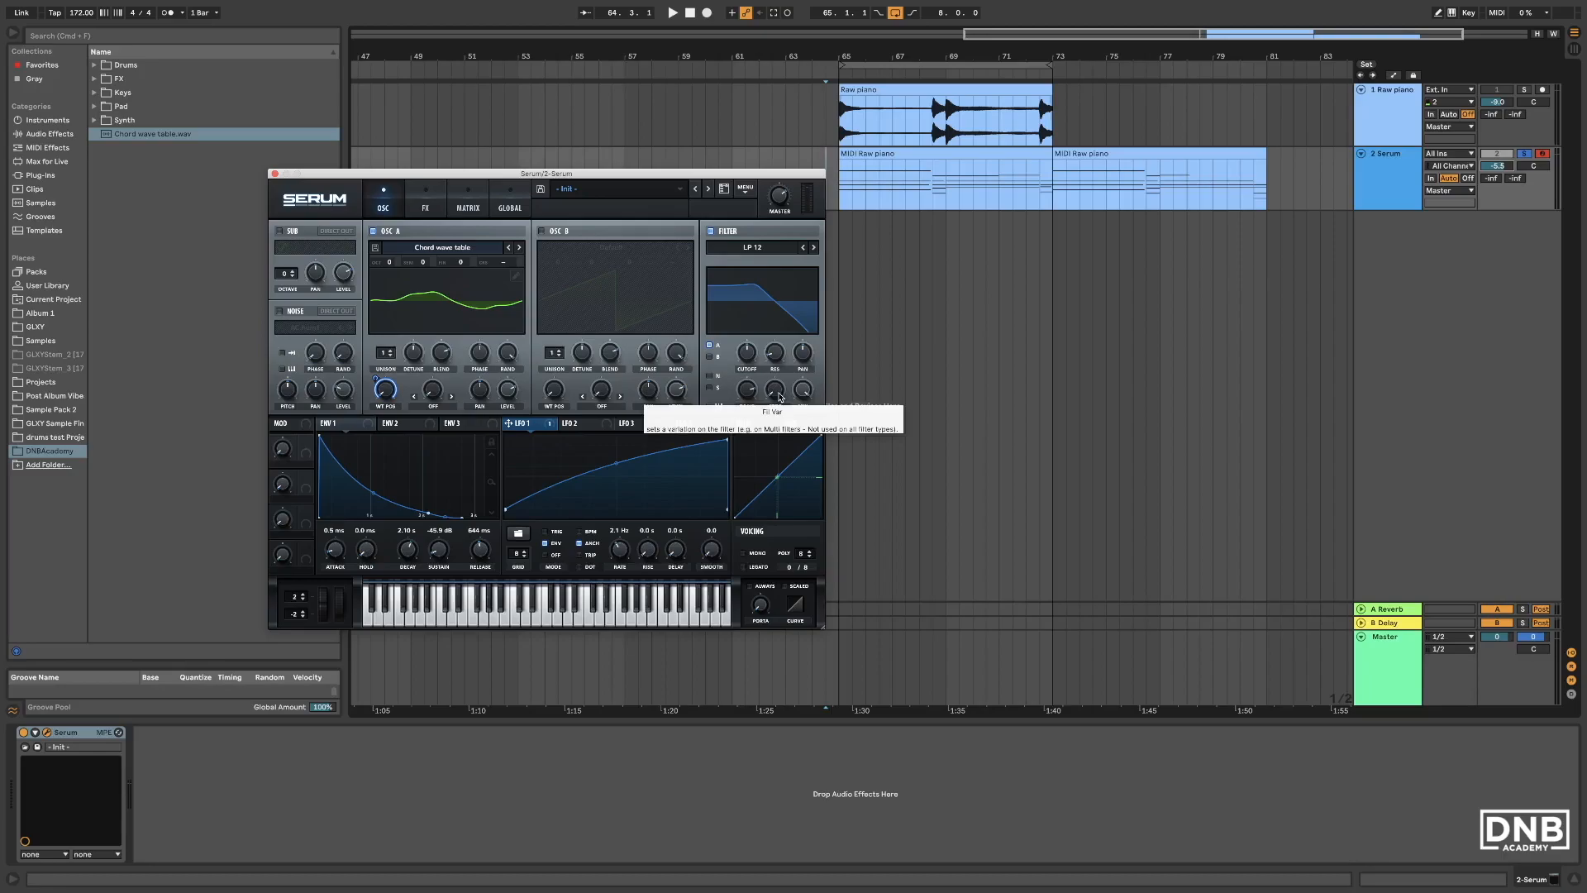
drag(779, 397, 778, 358)
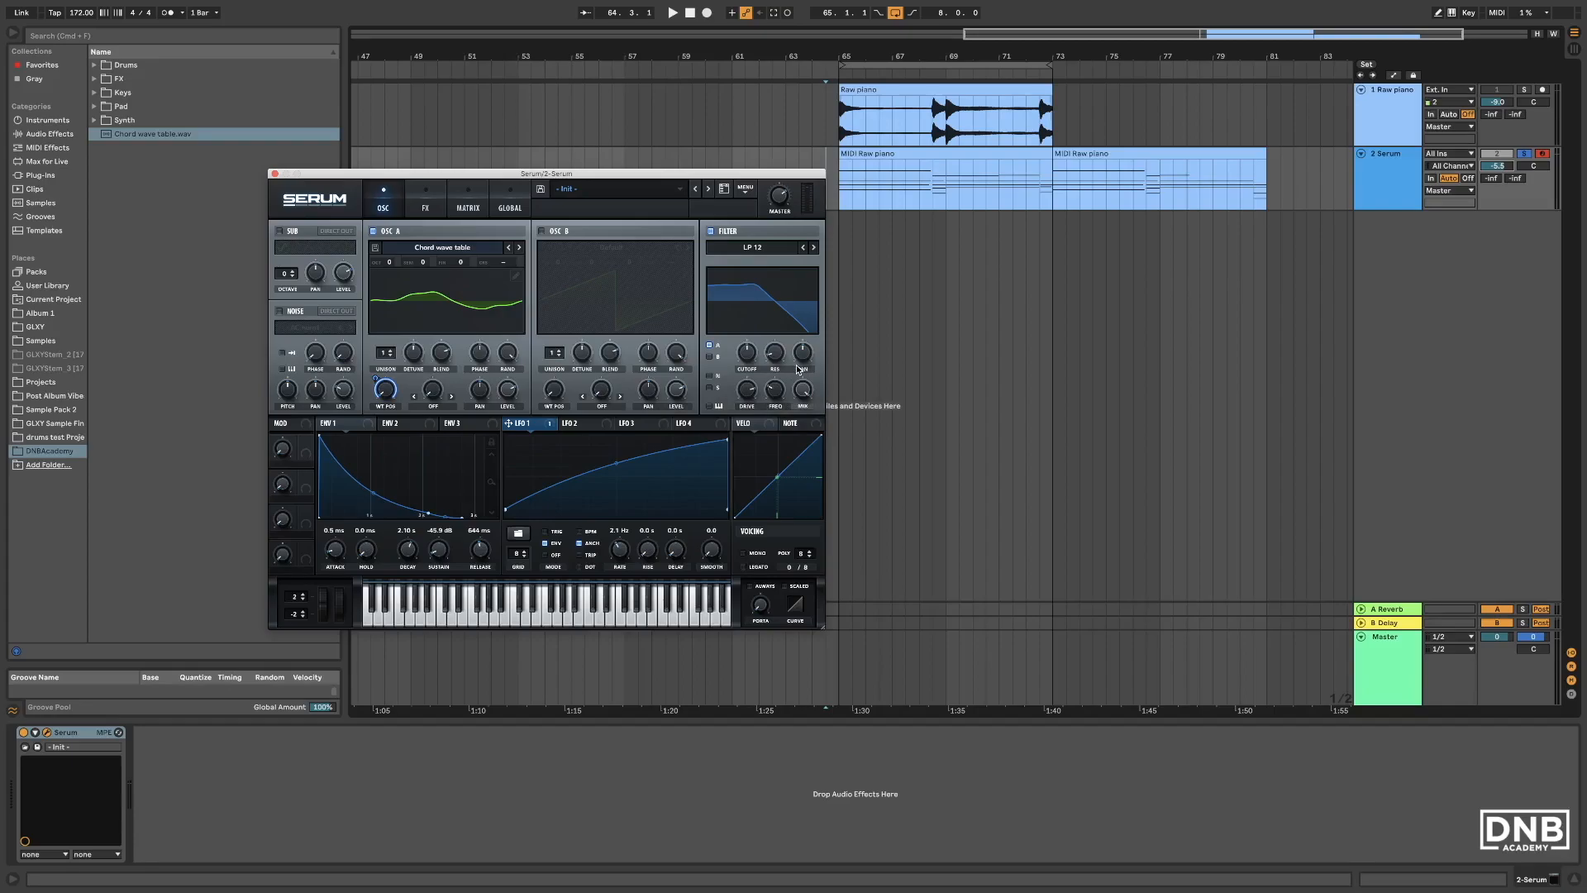
mouse_move(747, 360)
mouse_down()
mouse_move(744, 394)
mouse_move(747, 358)
mouse_up()
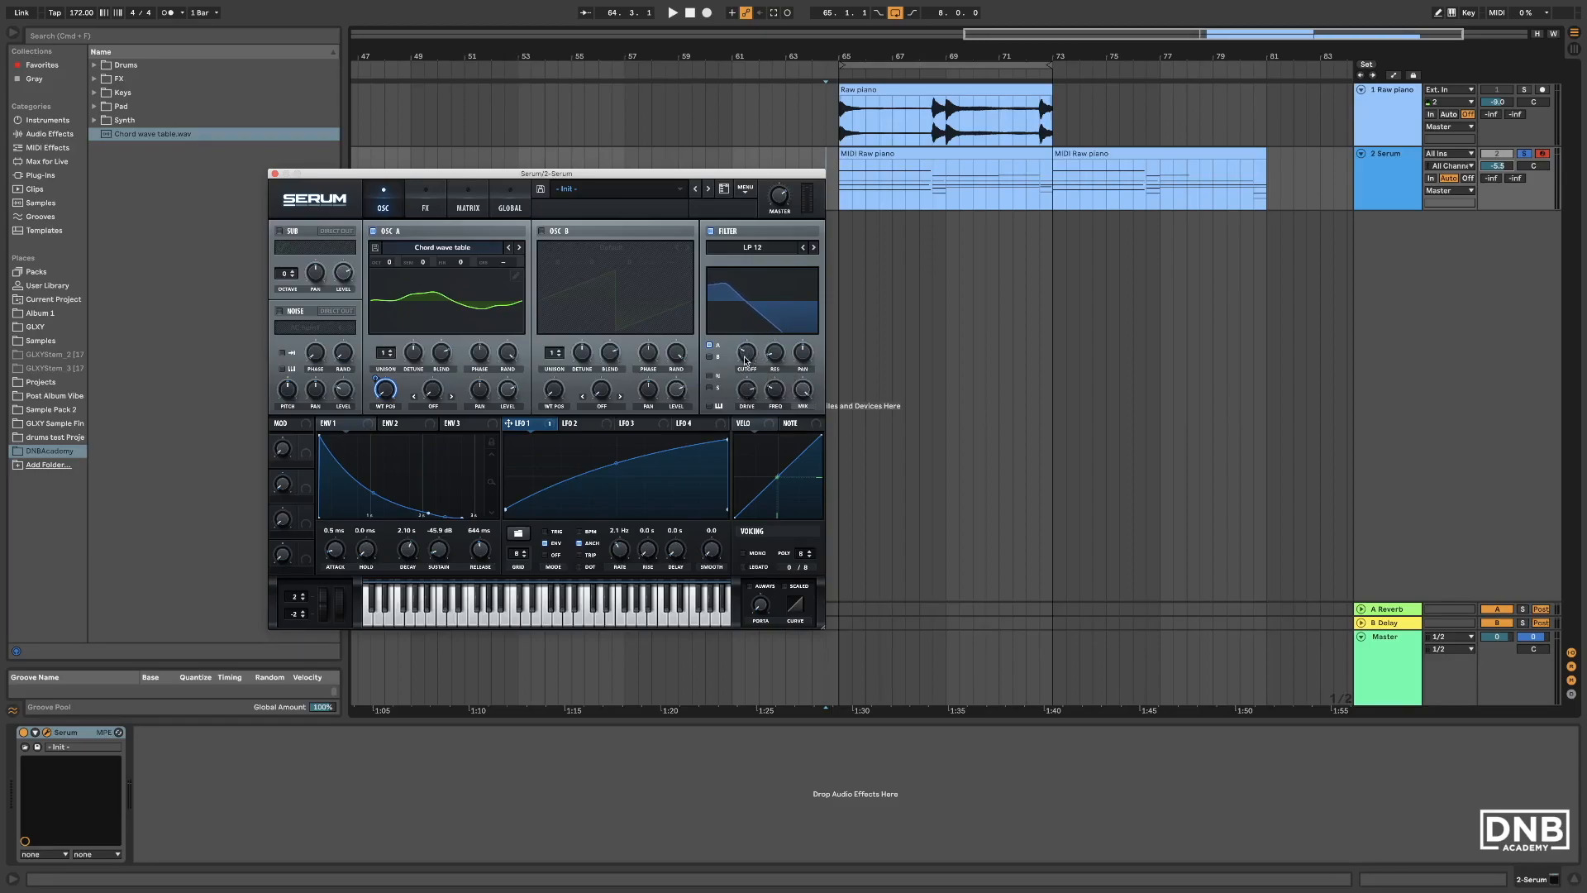
Step: Assign ENV 3 to the filter cutoff and shape it with 0.0 ms attack, 2.34 s decay, 30.26% sustain and 805 ms release
click(459, 428)
drag(465, 431, 752, 359)
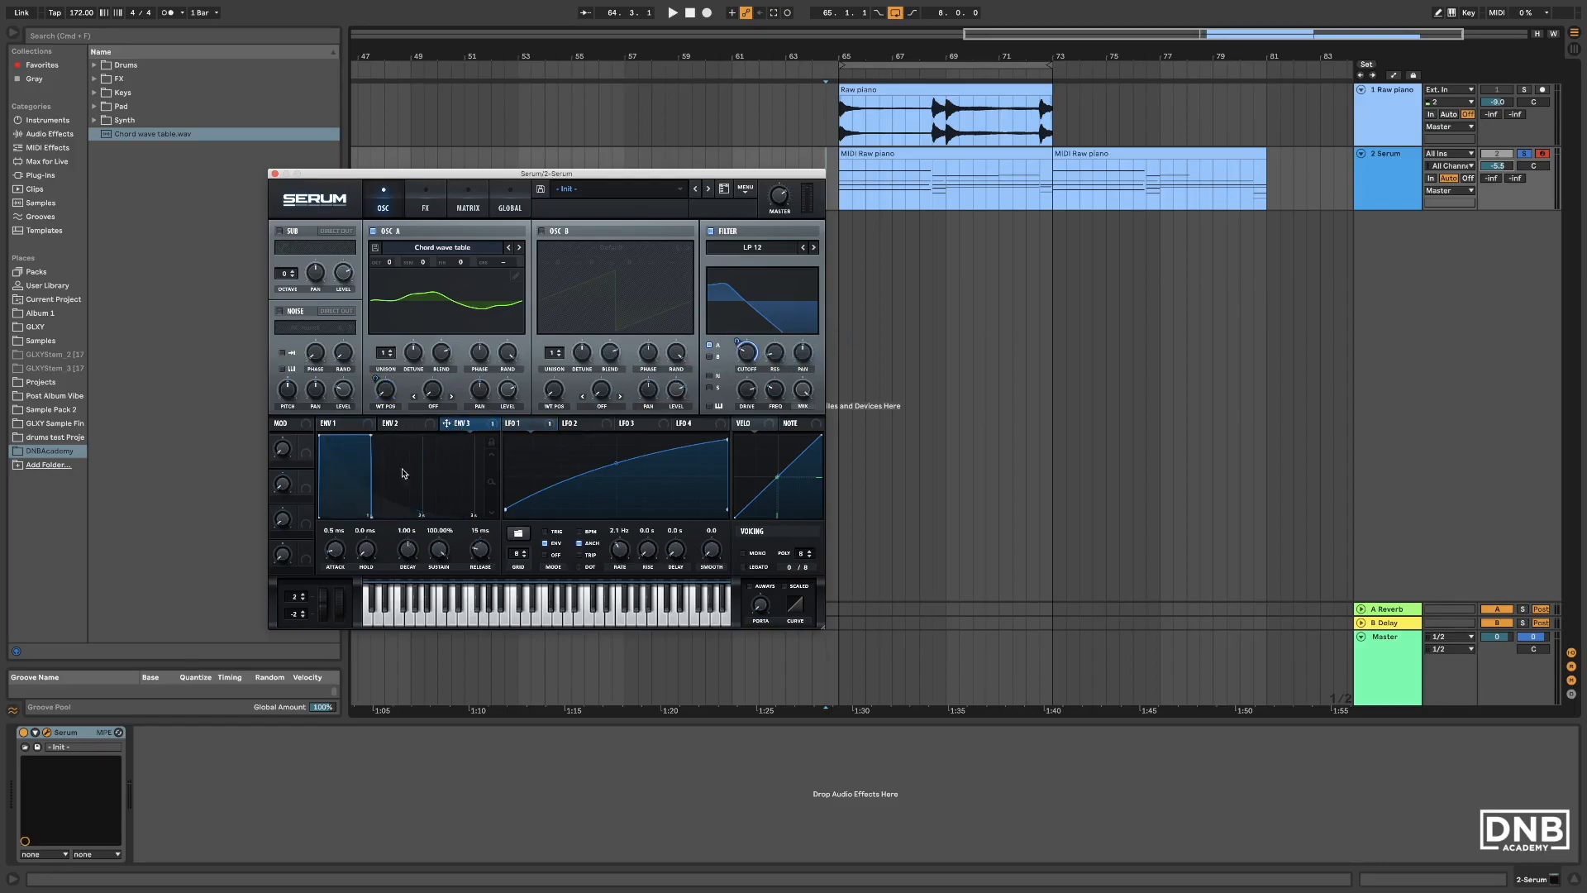
drag(370, 435, 444, 493)
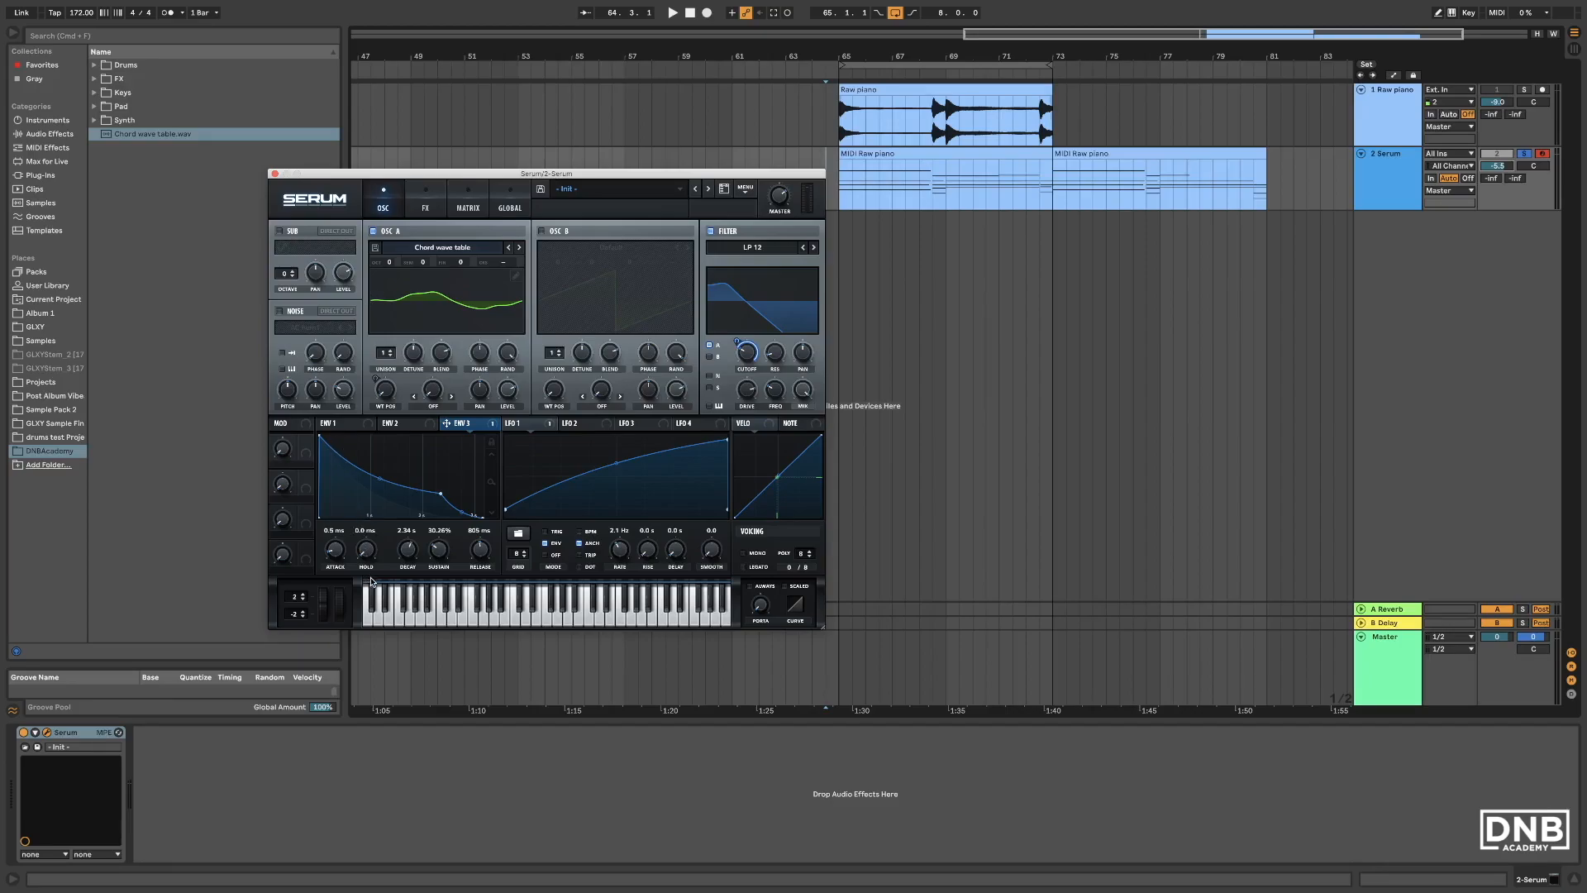
drag(344, 556, 347, 578)
Step: Play the first Raw piano MIDI clip through Serum and turn down the synth's master volume
click(870, 154)
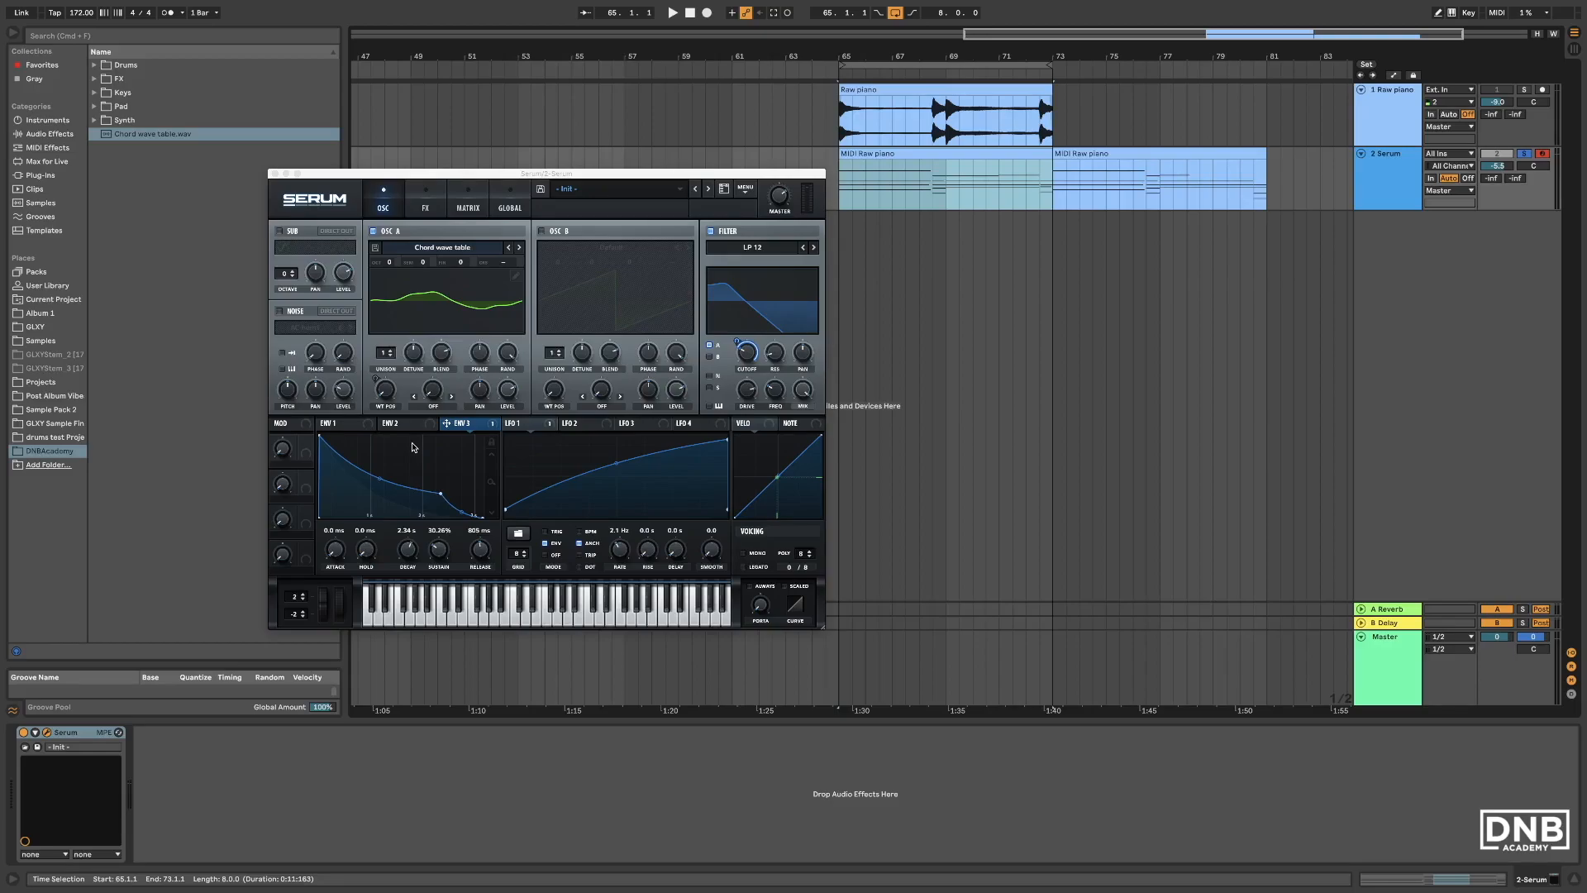
key(space)
key(space)
drag(772, 198, 775, 245)
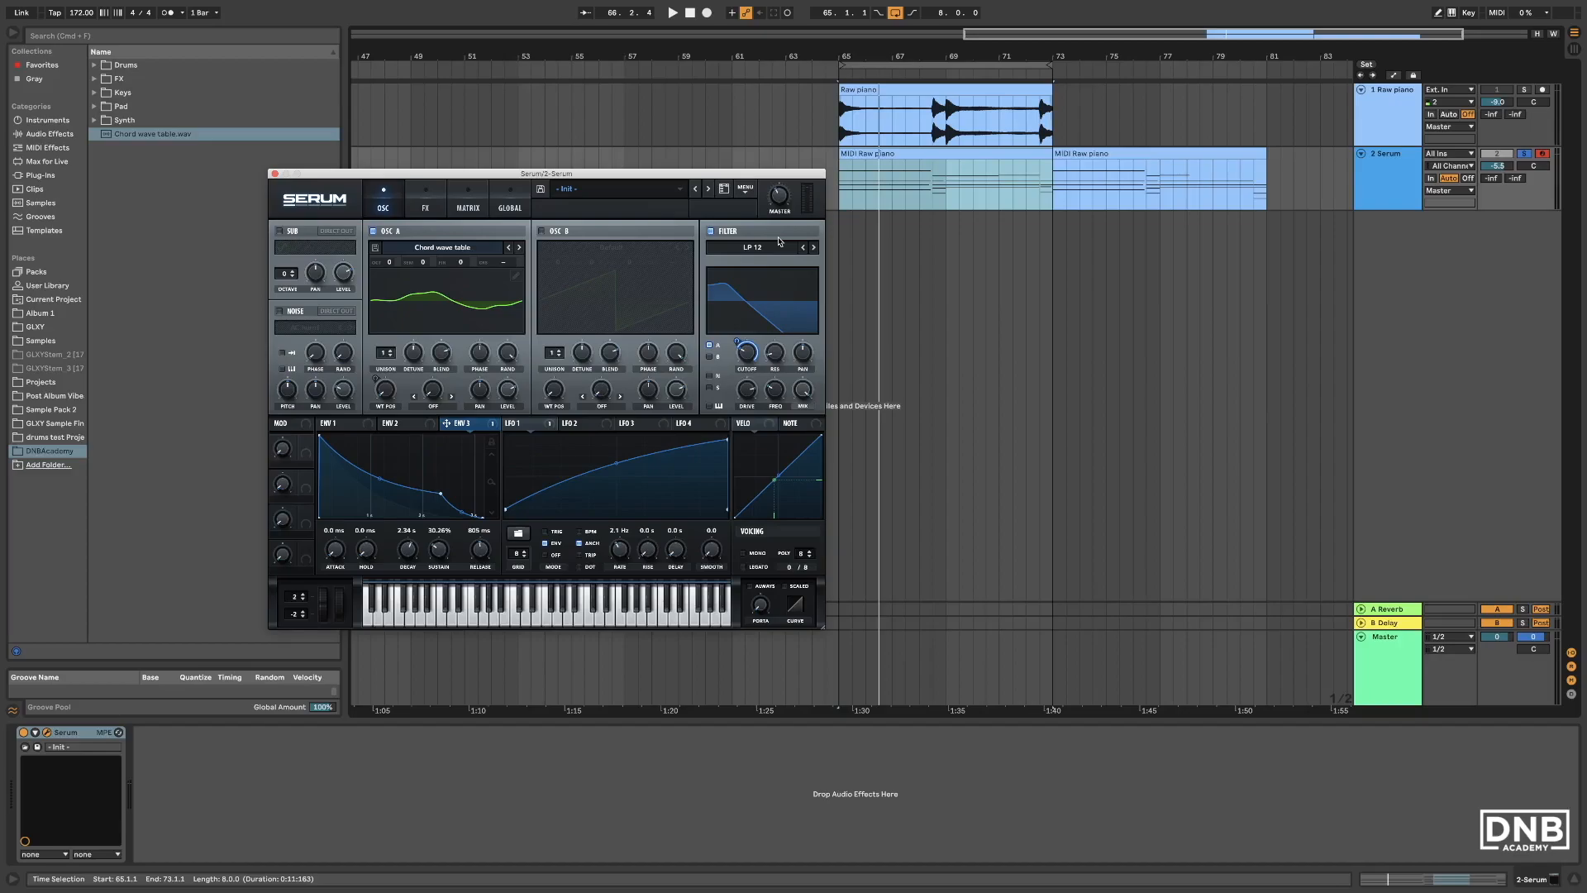
key(space)
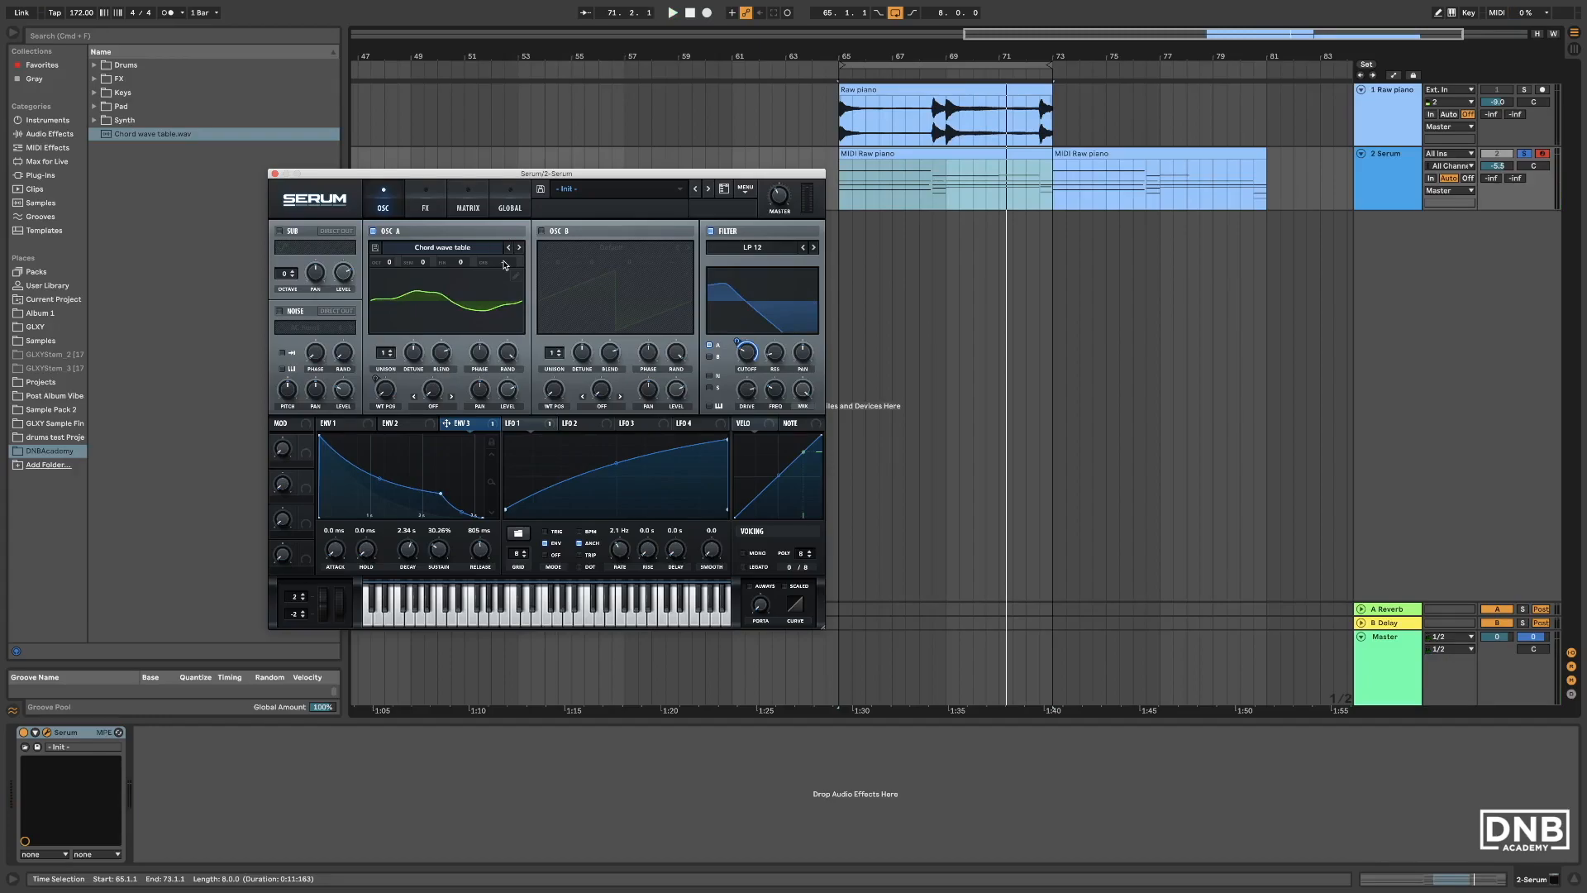
Step: Lengthen the decay of ENV 3 and ENV 1 to 2.59 s, raising sustain to 36.71% and -27.2 dB respectively
mouse_move(505, 265)
mouse_move(413, 556)
drag(413, 556, 441, 546)
click(338, 424)
drag(440, 553, 411, 550)
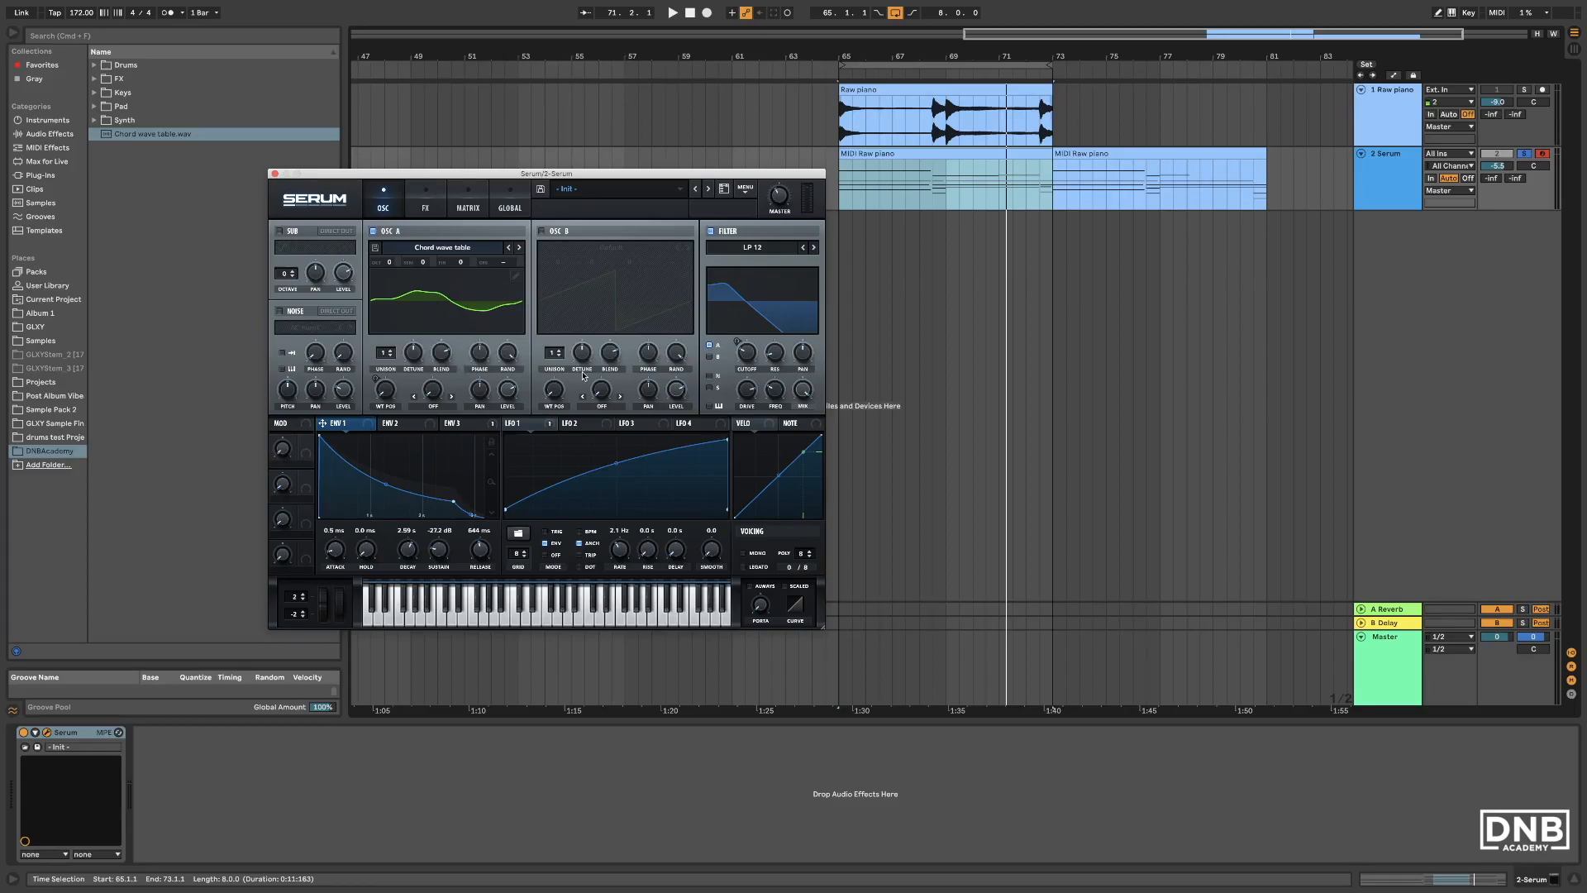
Step: Set the ENV 3 modulation amount on the filter cutoff to 40 and play back the clip
click(450, 424)
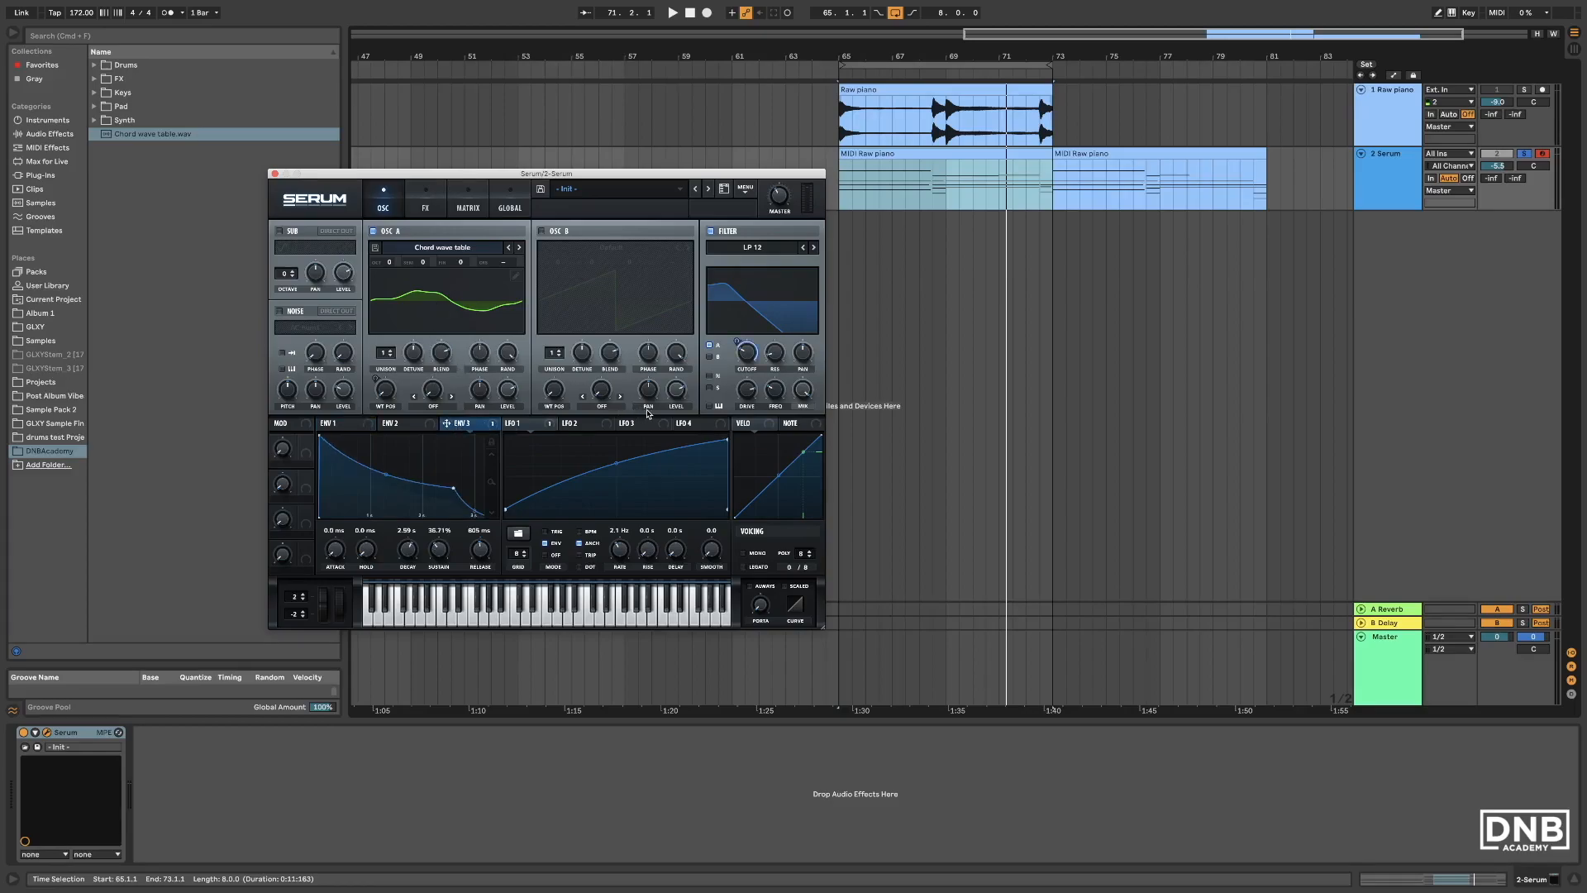
drag(748, 350, 740, 359)
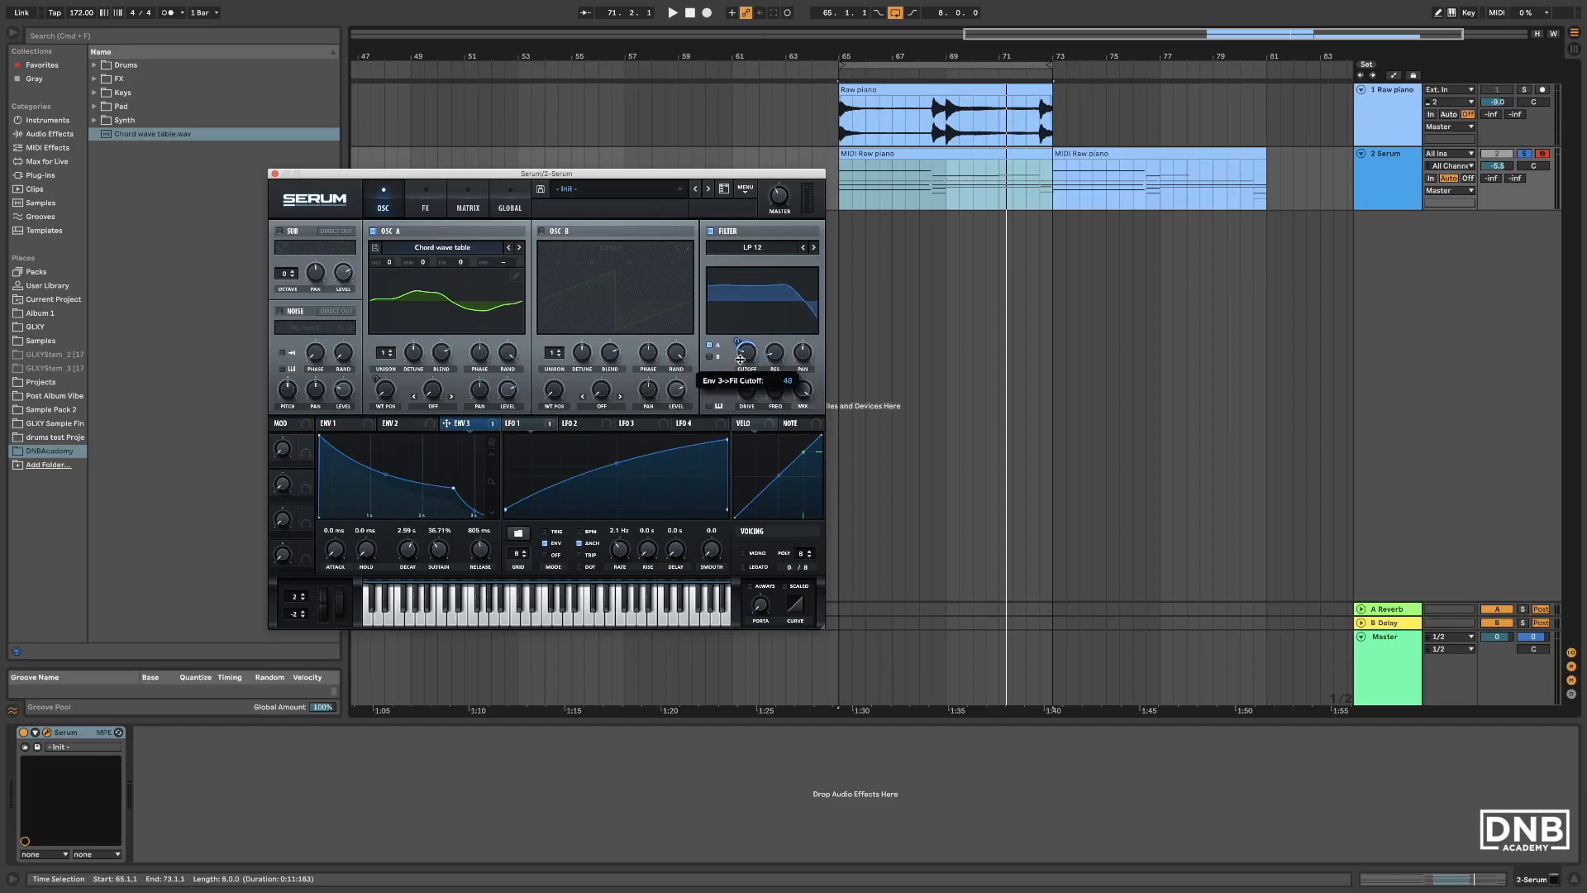
key(space)
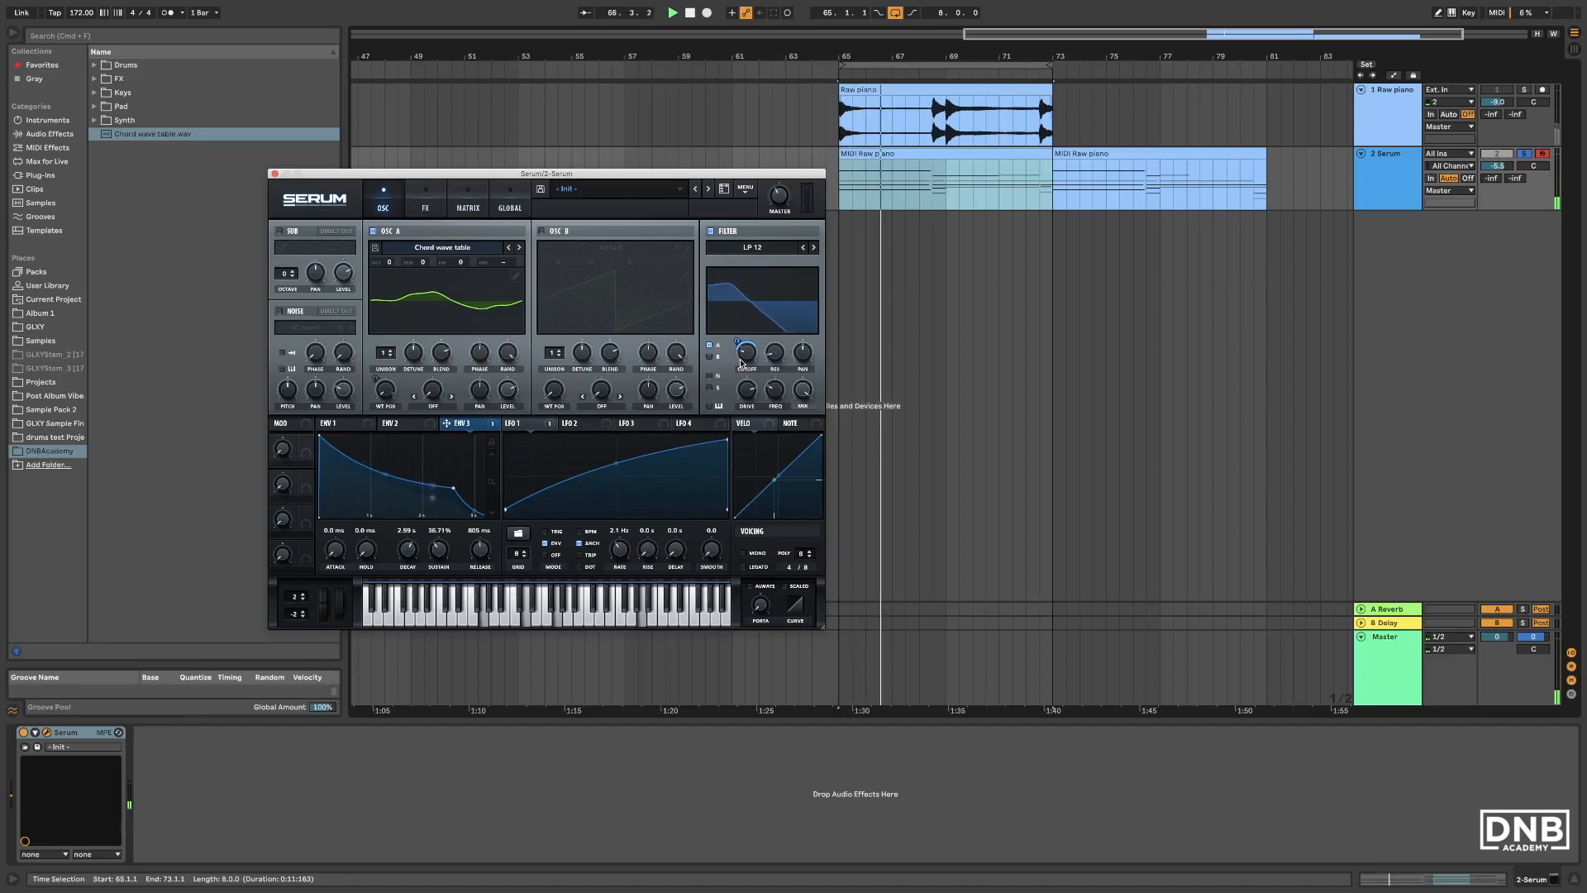
Step: Set oscillator A to 5 unison voices and compare high and low detune amounts during playback, ending low
drag(394, 361, 395, 320)
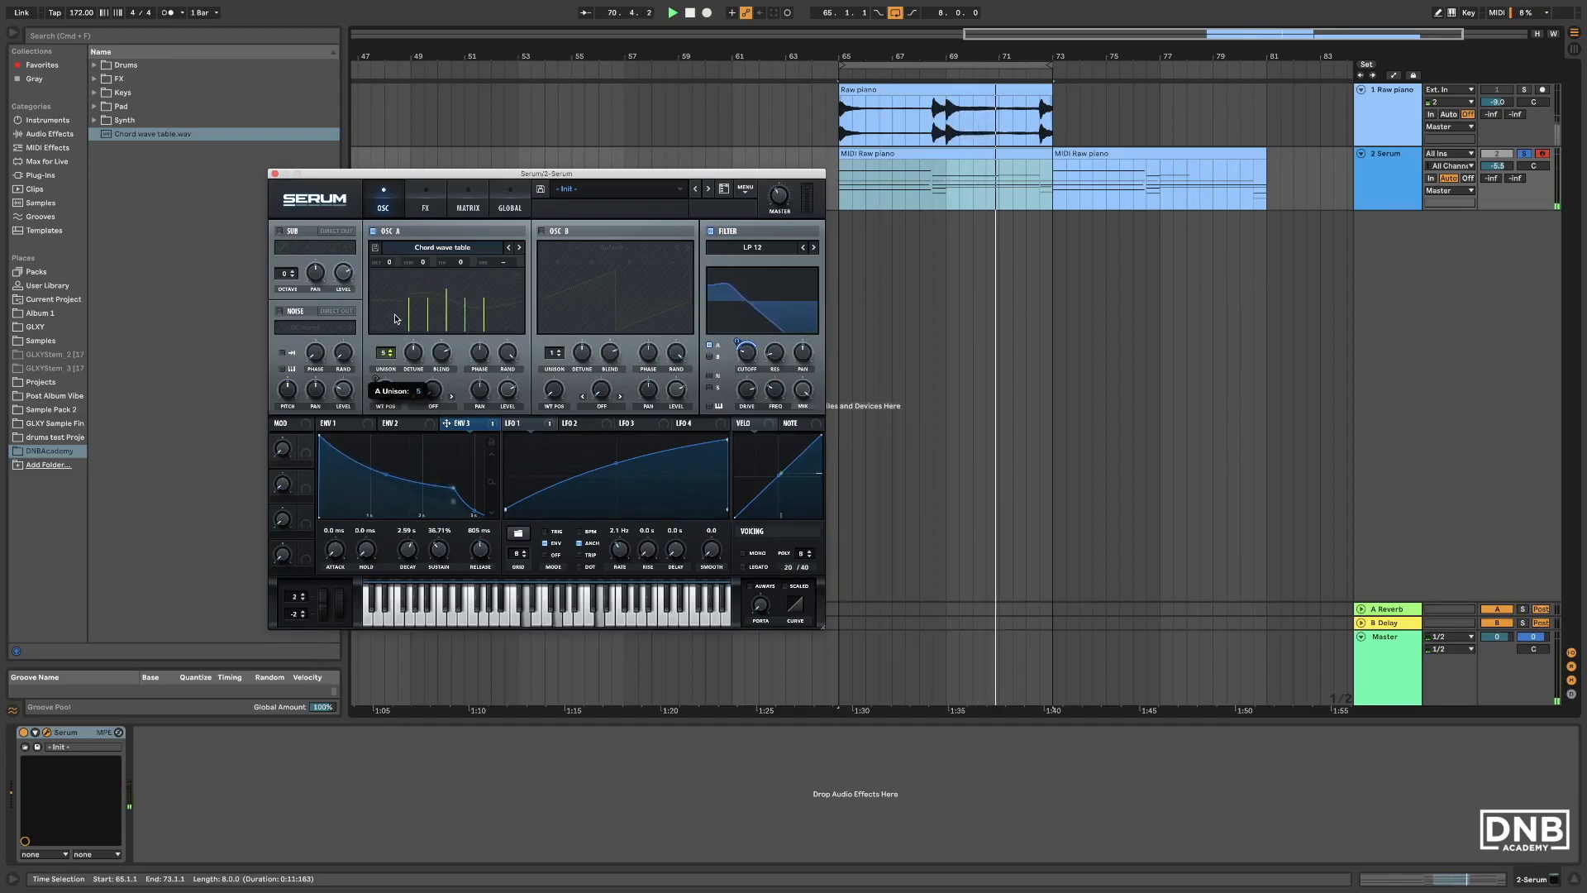
drag(416, 364, 418, 408)
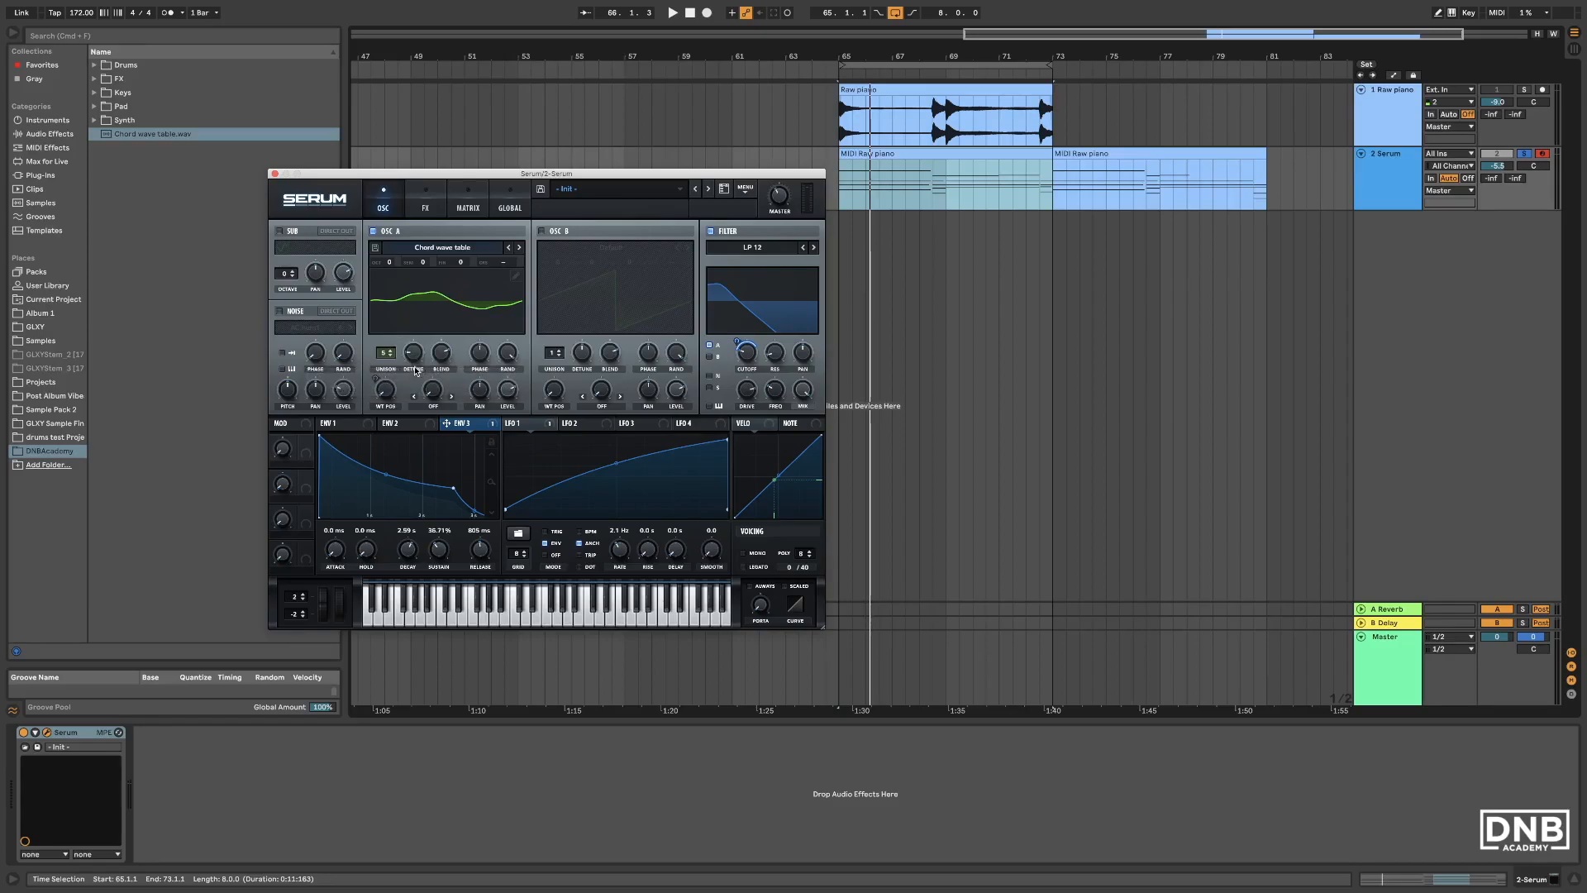
drag(416, 360, 416, 241)
key(space)
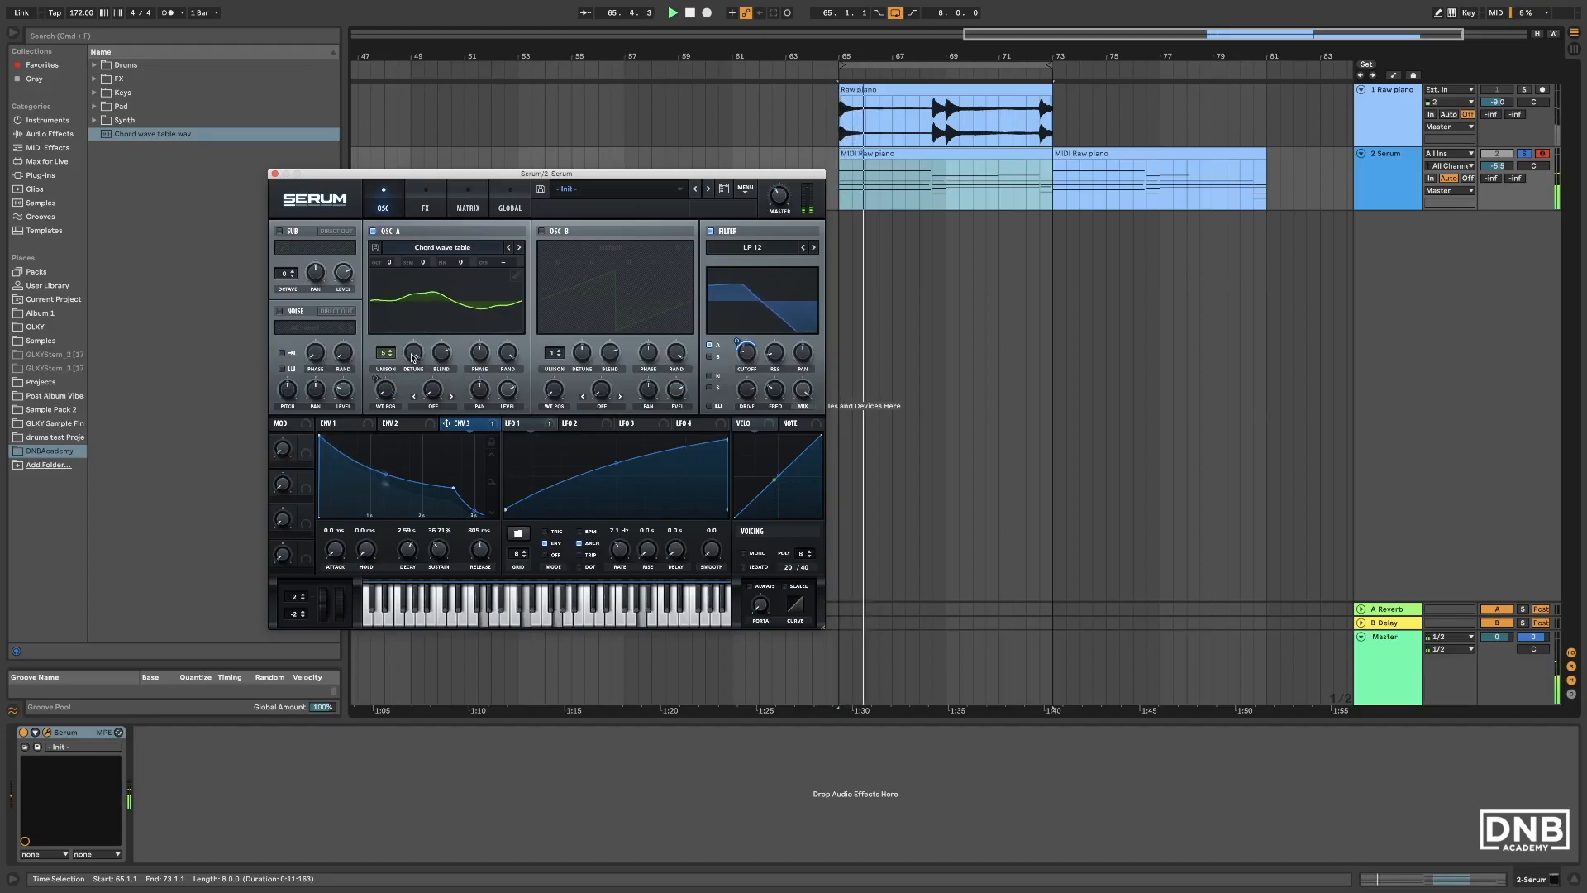
drag(415, 357, 431, 449)
Step: Turn down oscillator A's random phase, fine-tune its detune and audition the clip with ENV 1 displayed
drag(511, 354, 498, 494)
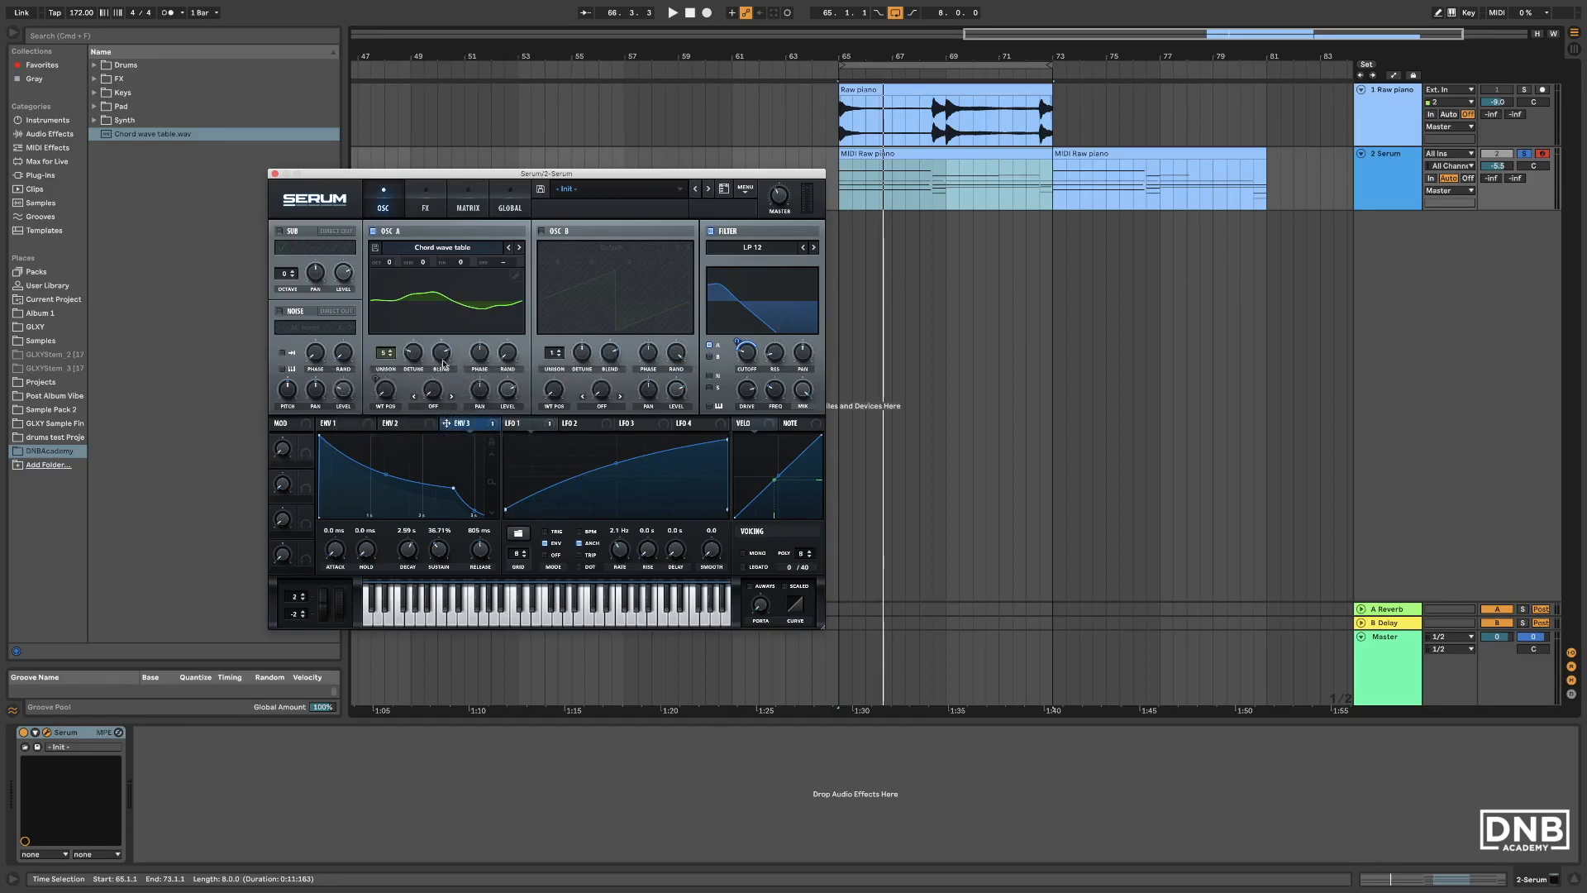
drag(412, 360, 412, 357)
click(360, 424)
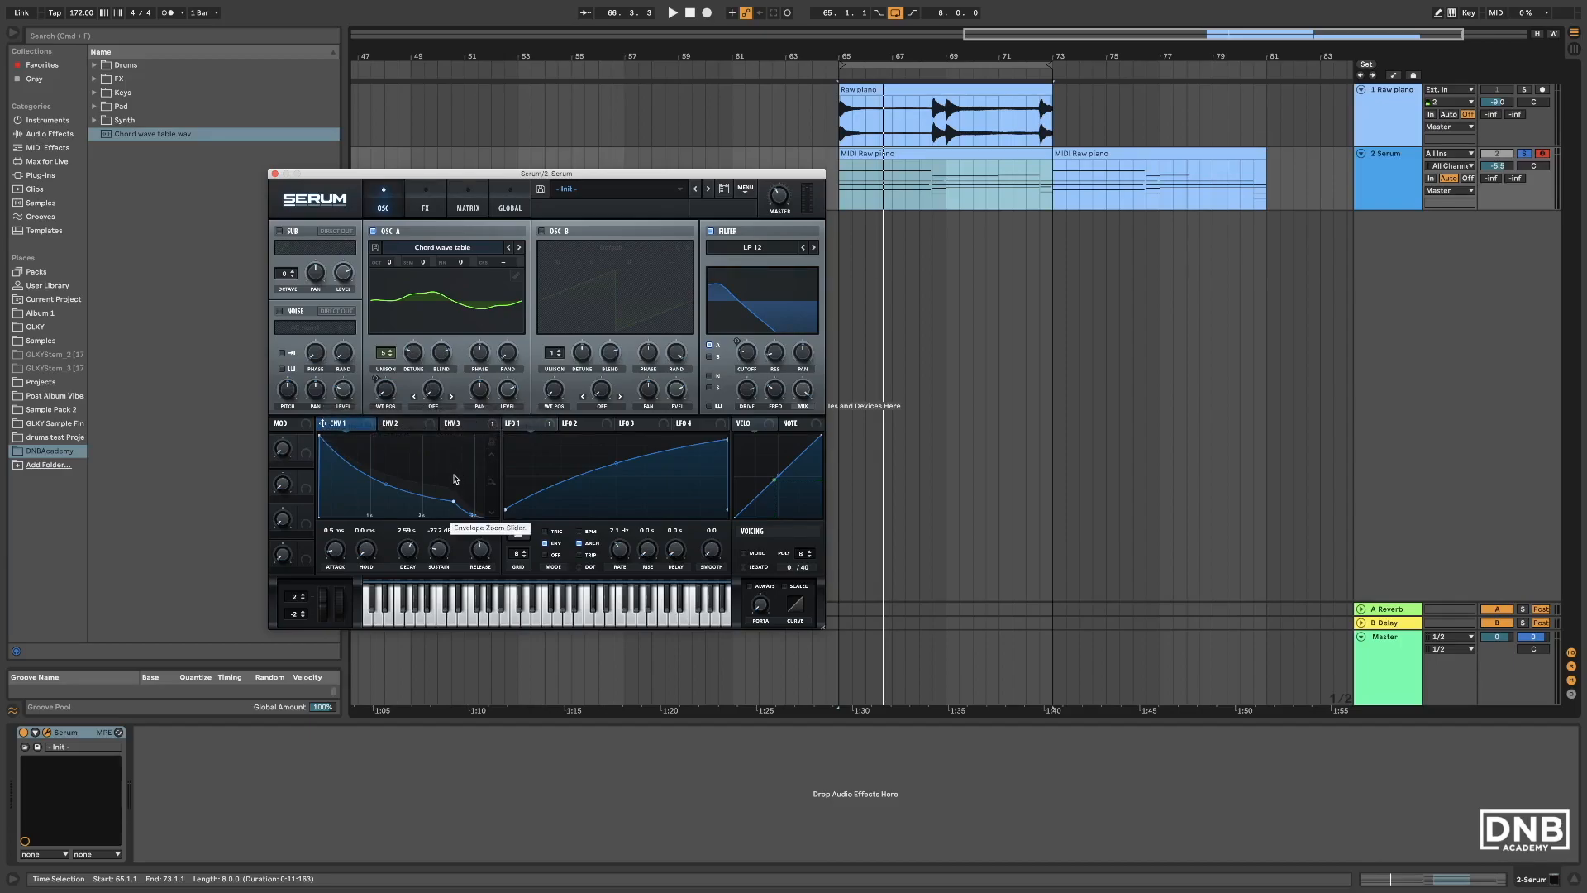
key(space)
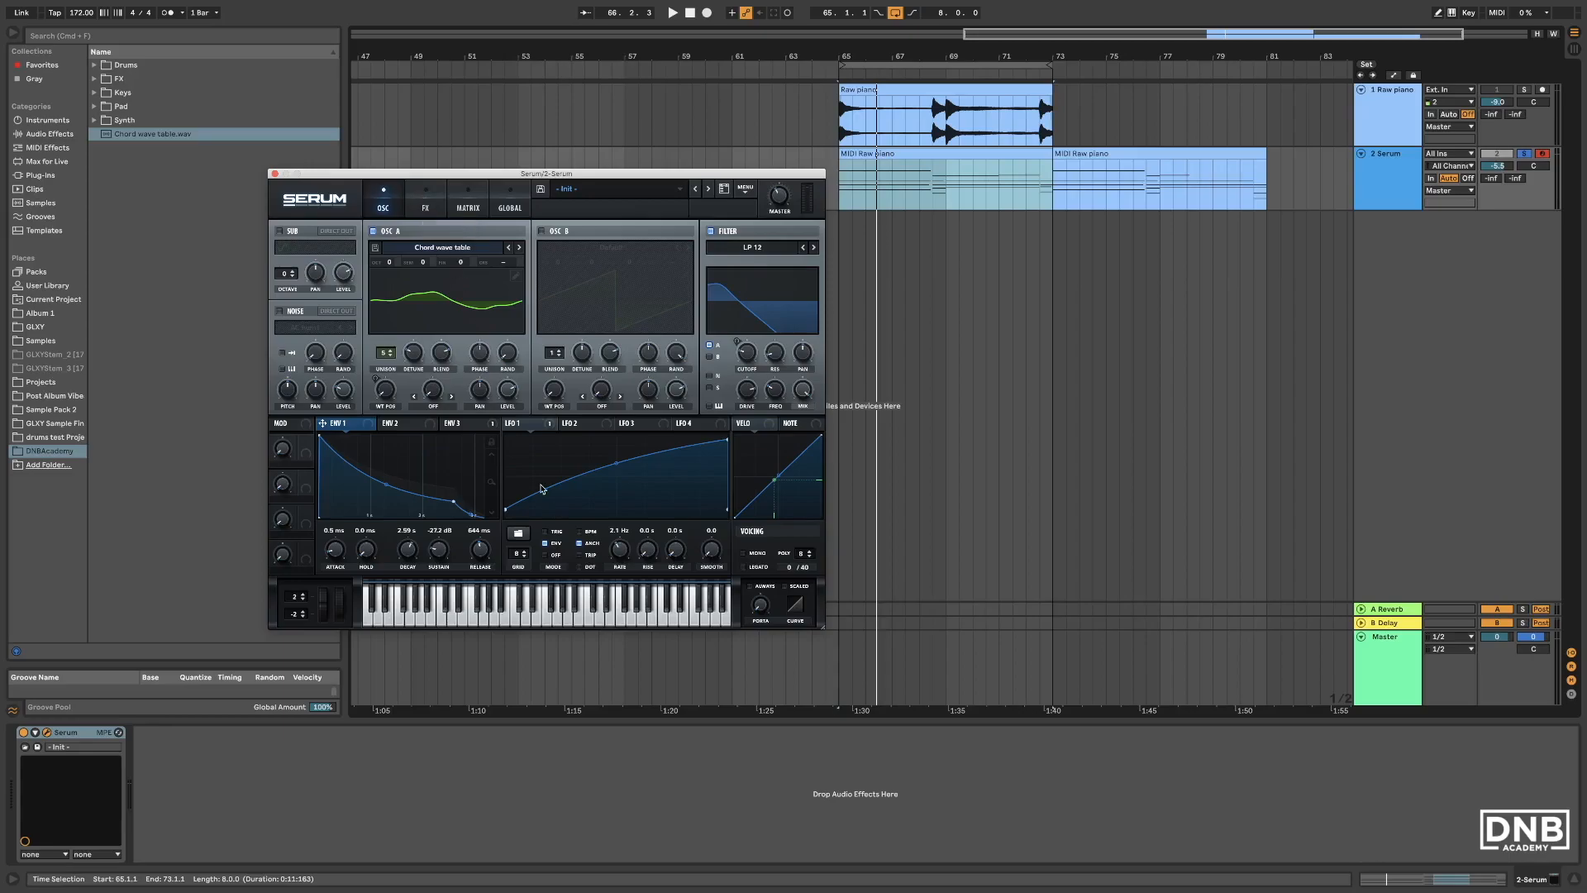
Step: Transpose all notes of the Serum MIDI clip down one octave and play back the result, with ENV 3 displayed
click(464, 425)
double_click(877, 154)
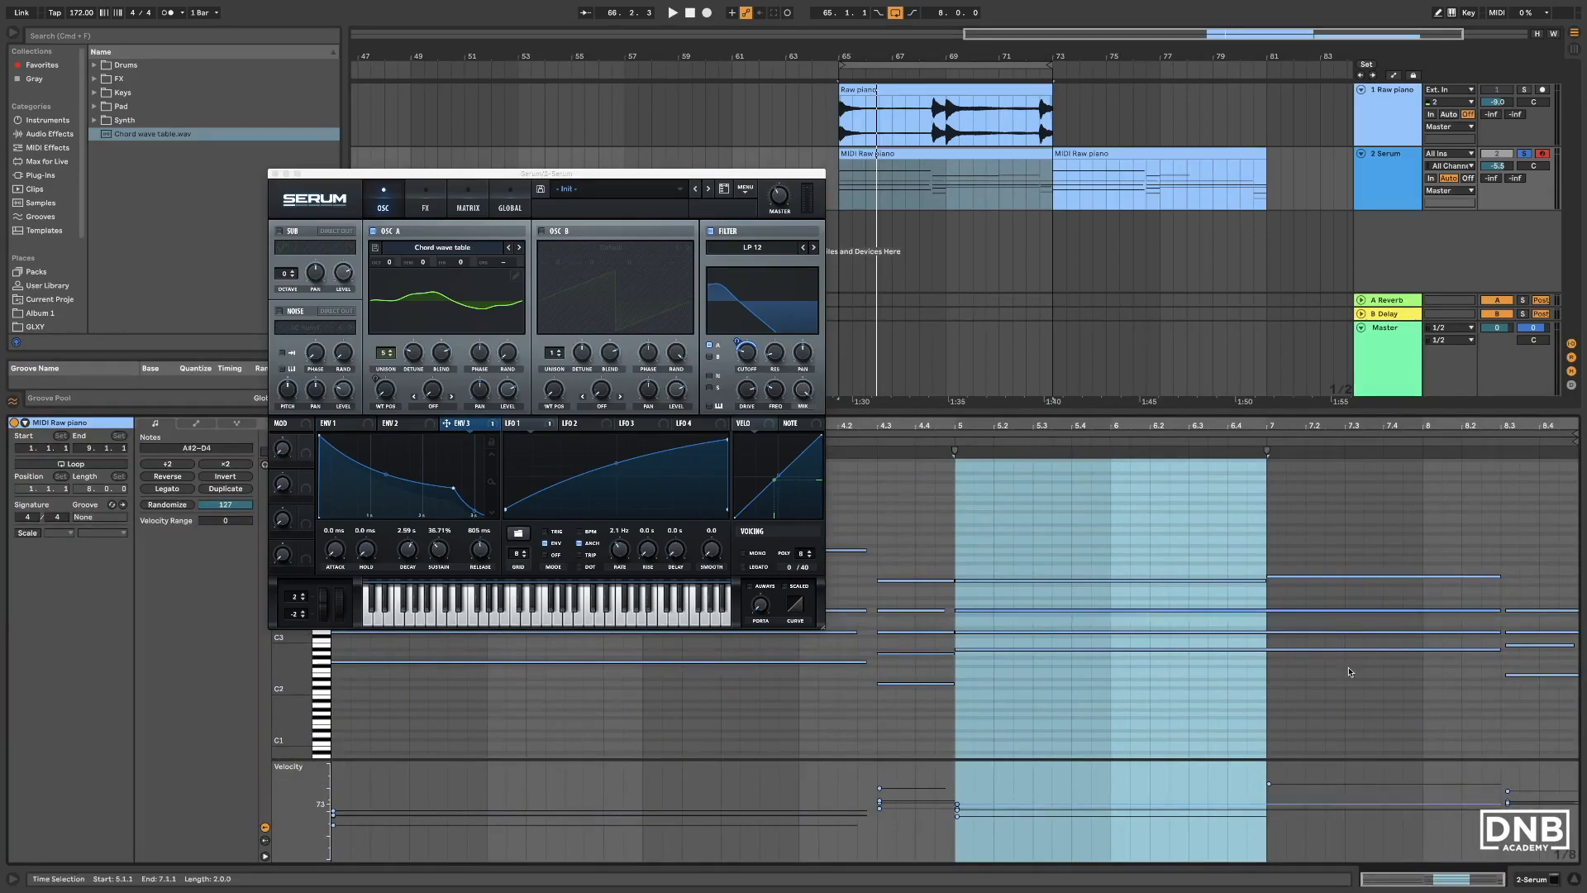
key(super+a)
scroll(985, 519, up, 1)
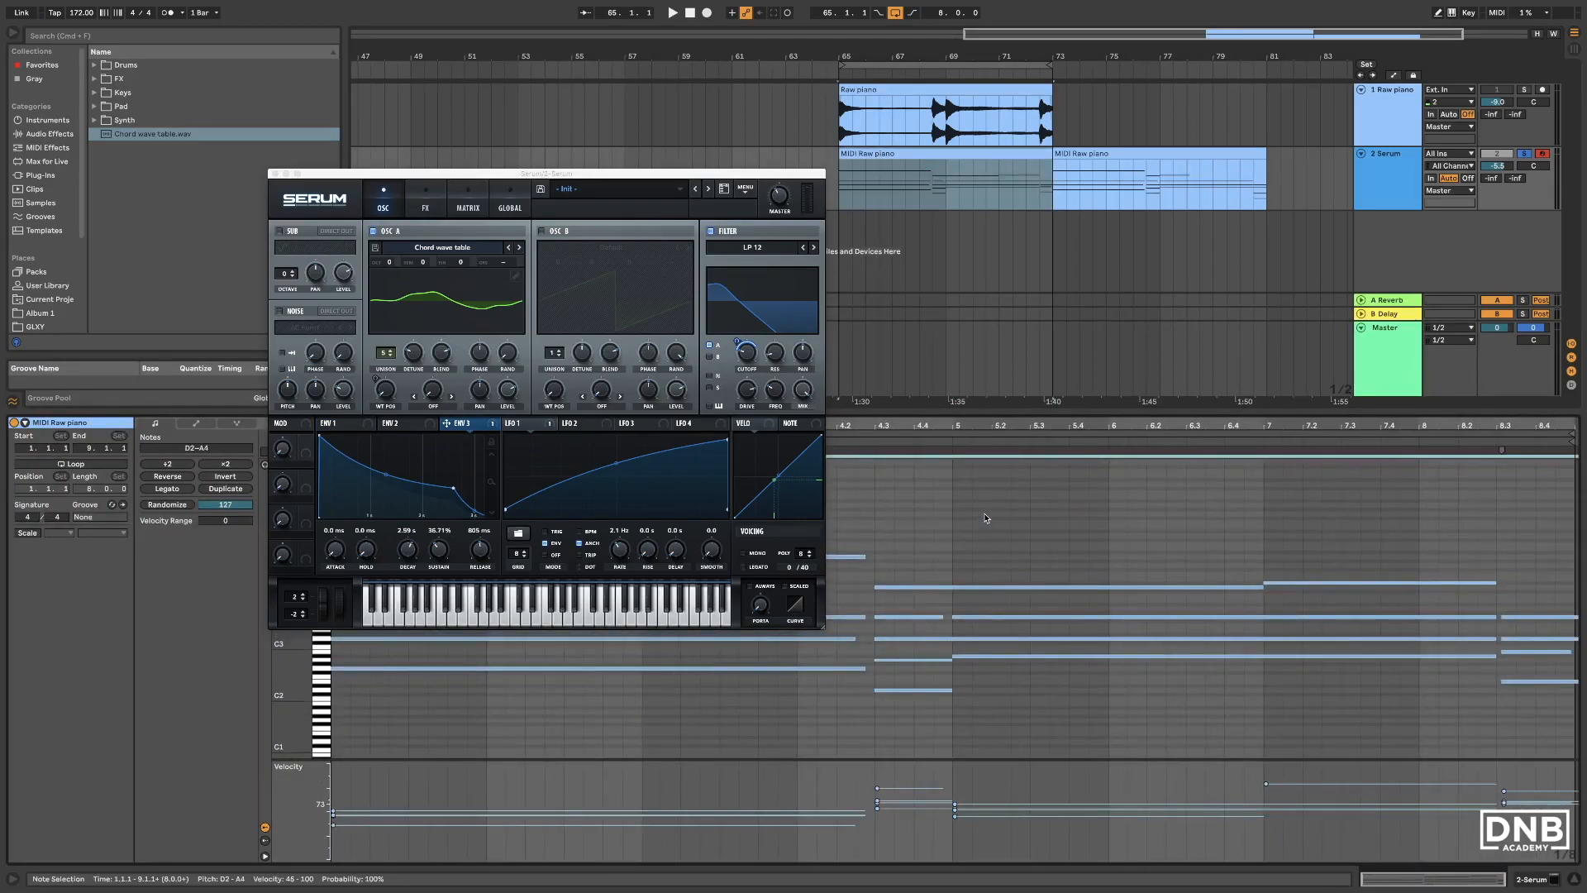
key(shift+Down)
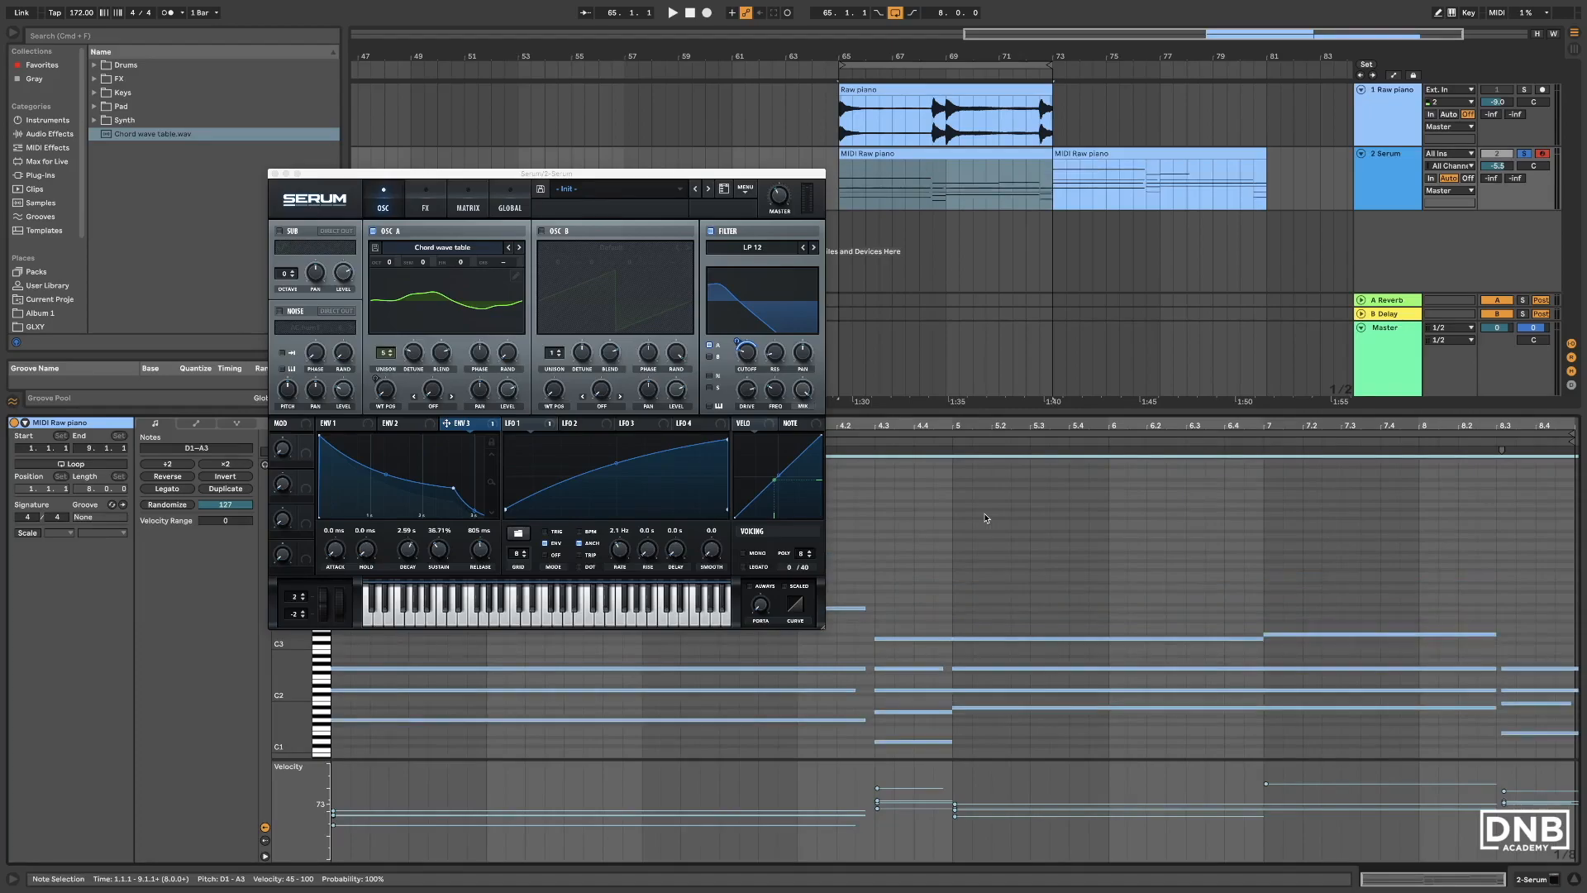
key(space)
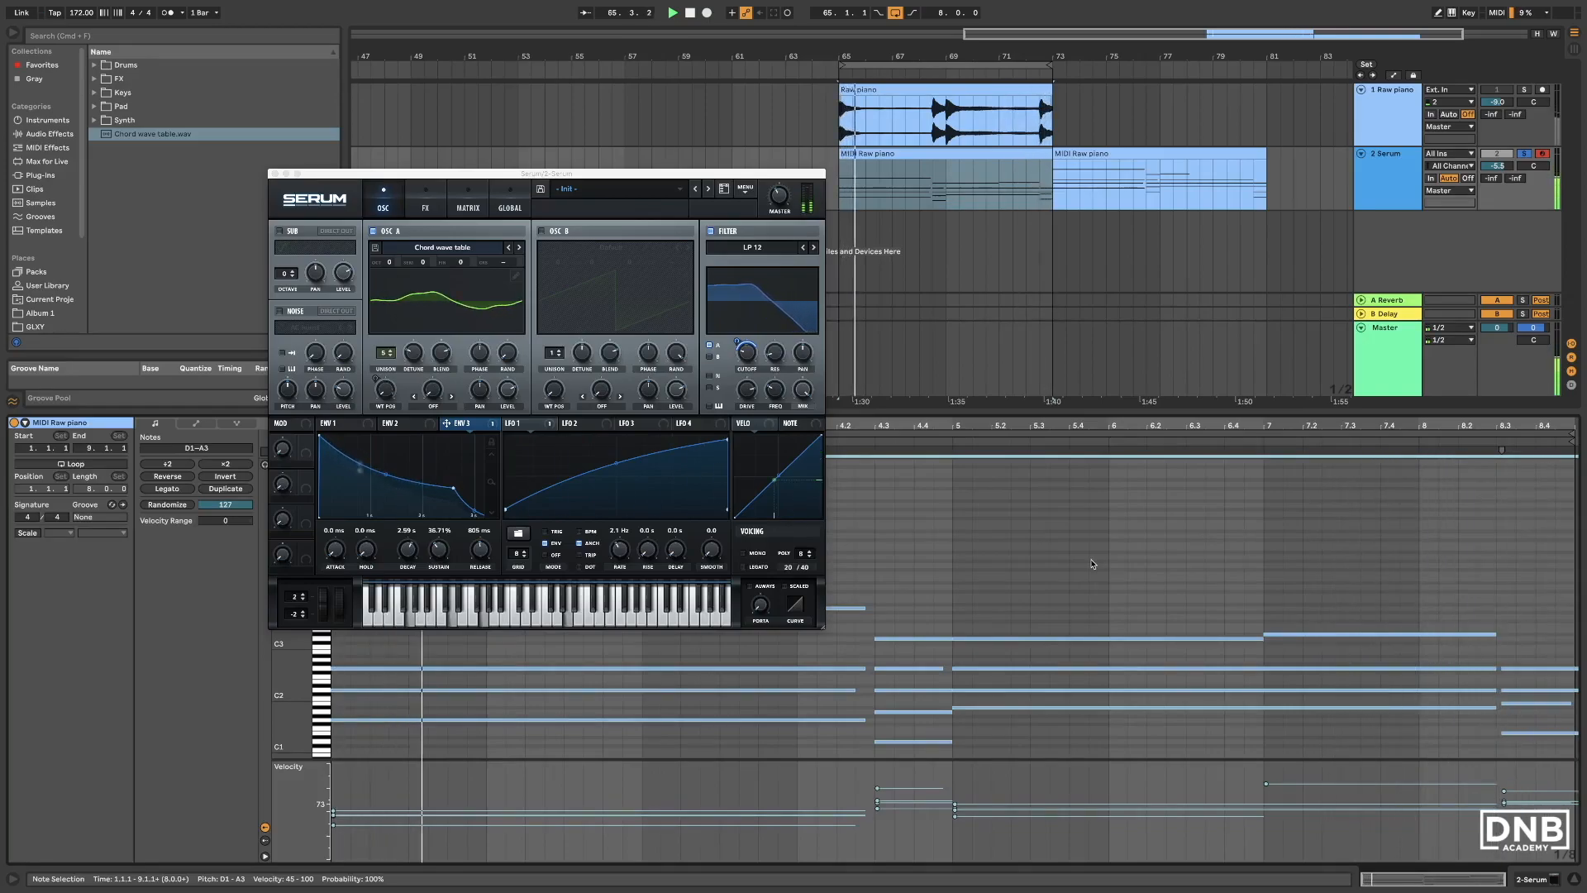
click(1005, 543)
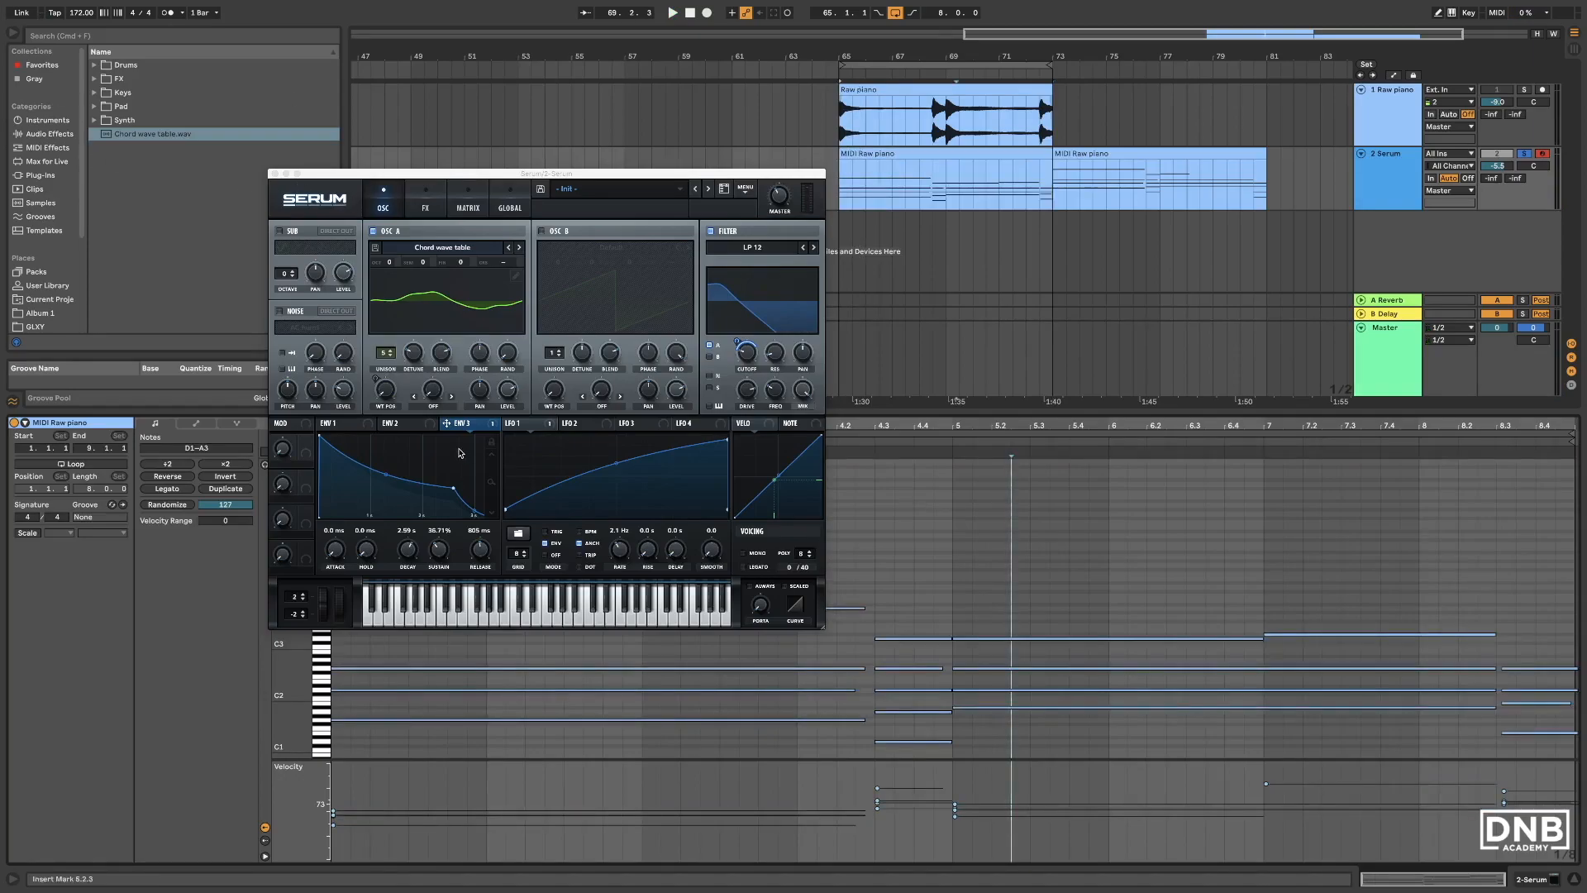
Step: Enable the Hyper/Dimension effect in Serum and audition the clip while adjusting the Dimension mix
click(419, 199)
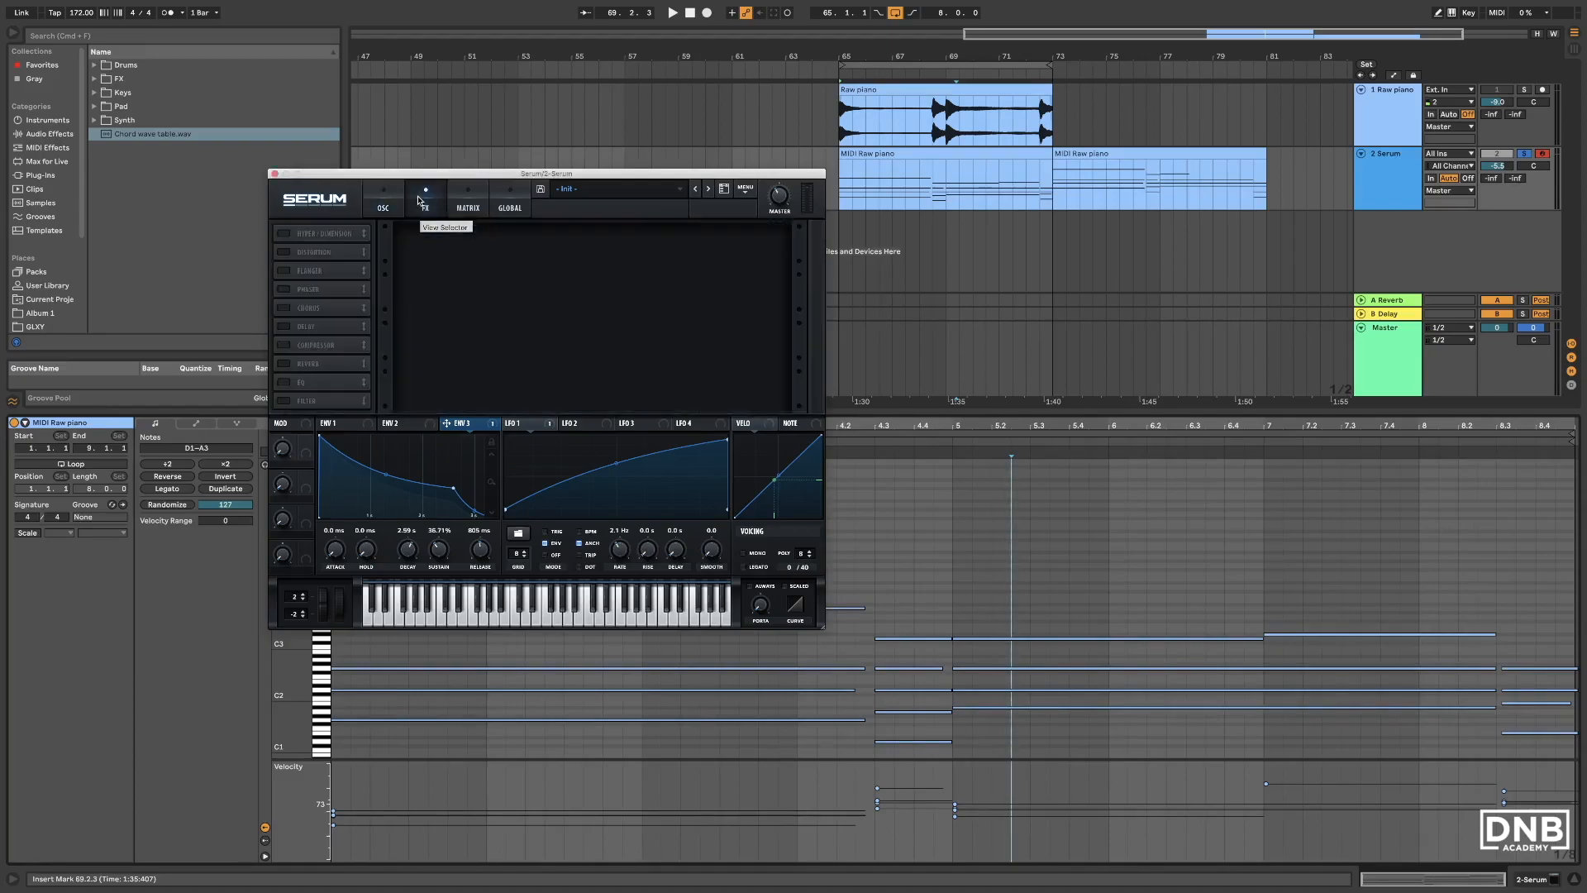
click(285, 235)
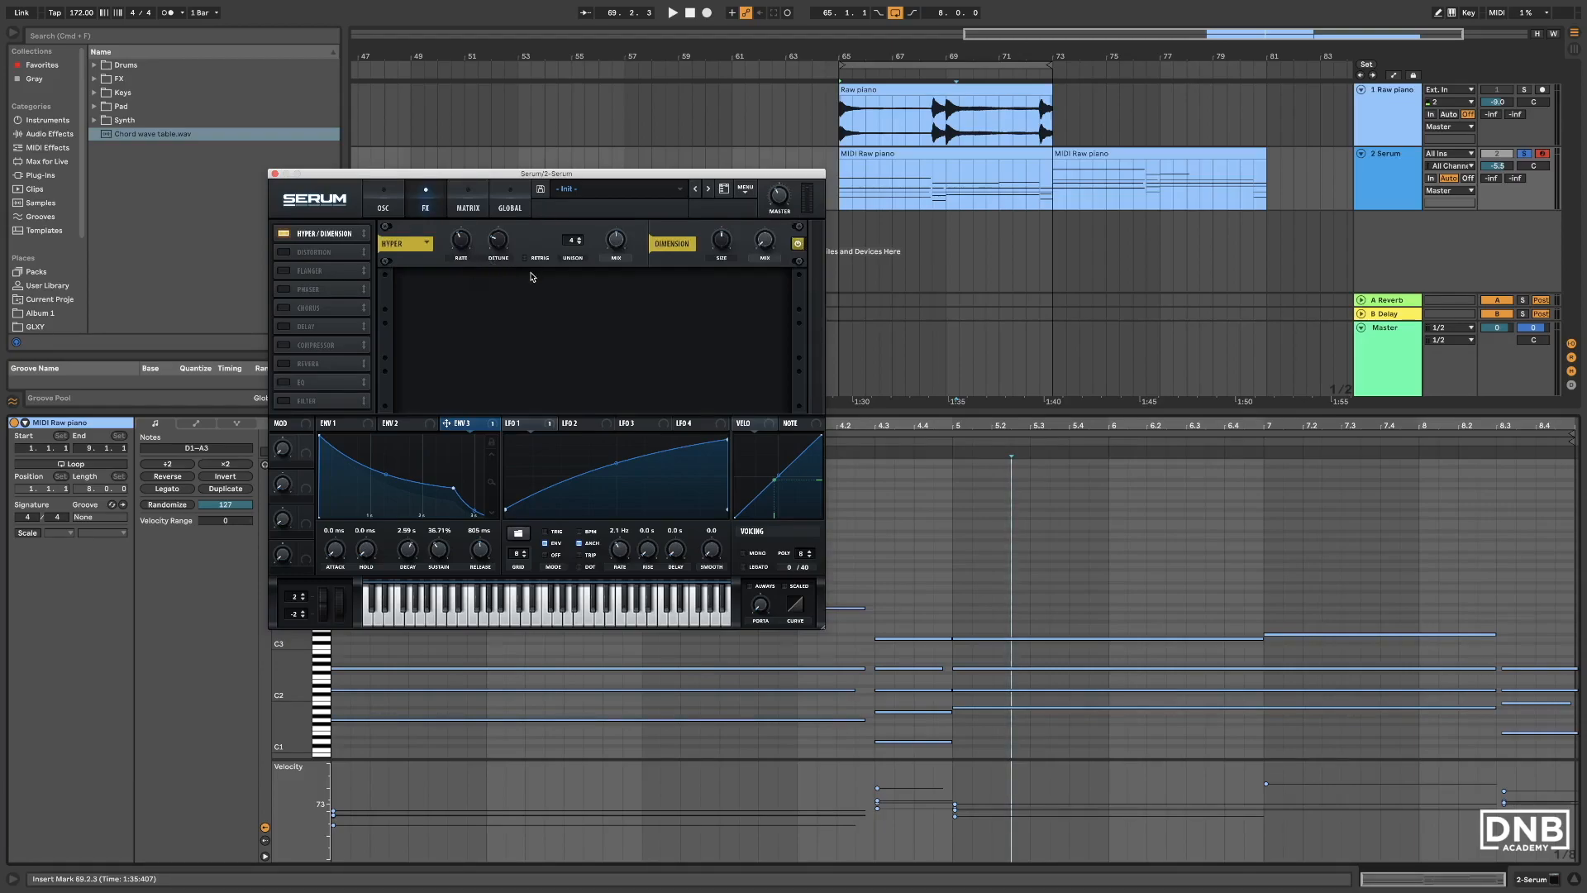
key(space)
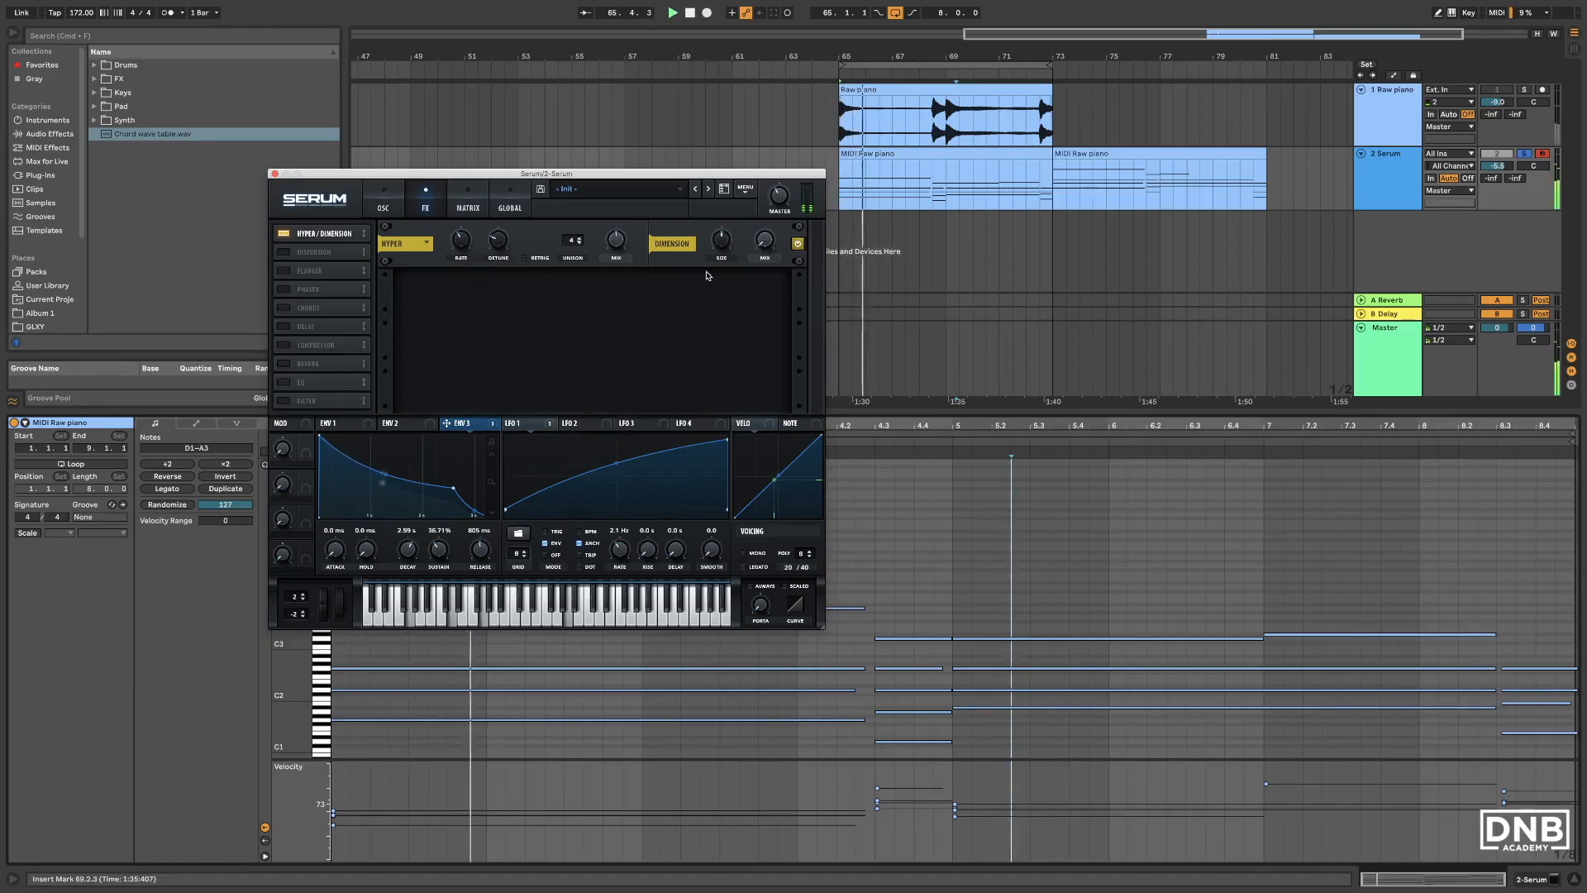
drag(765, 214, 764, 186)
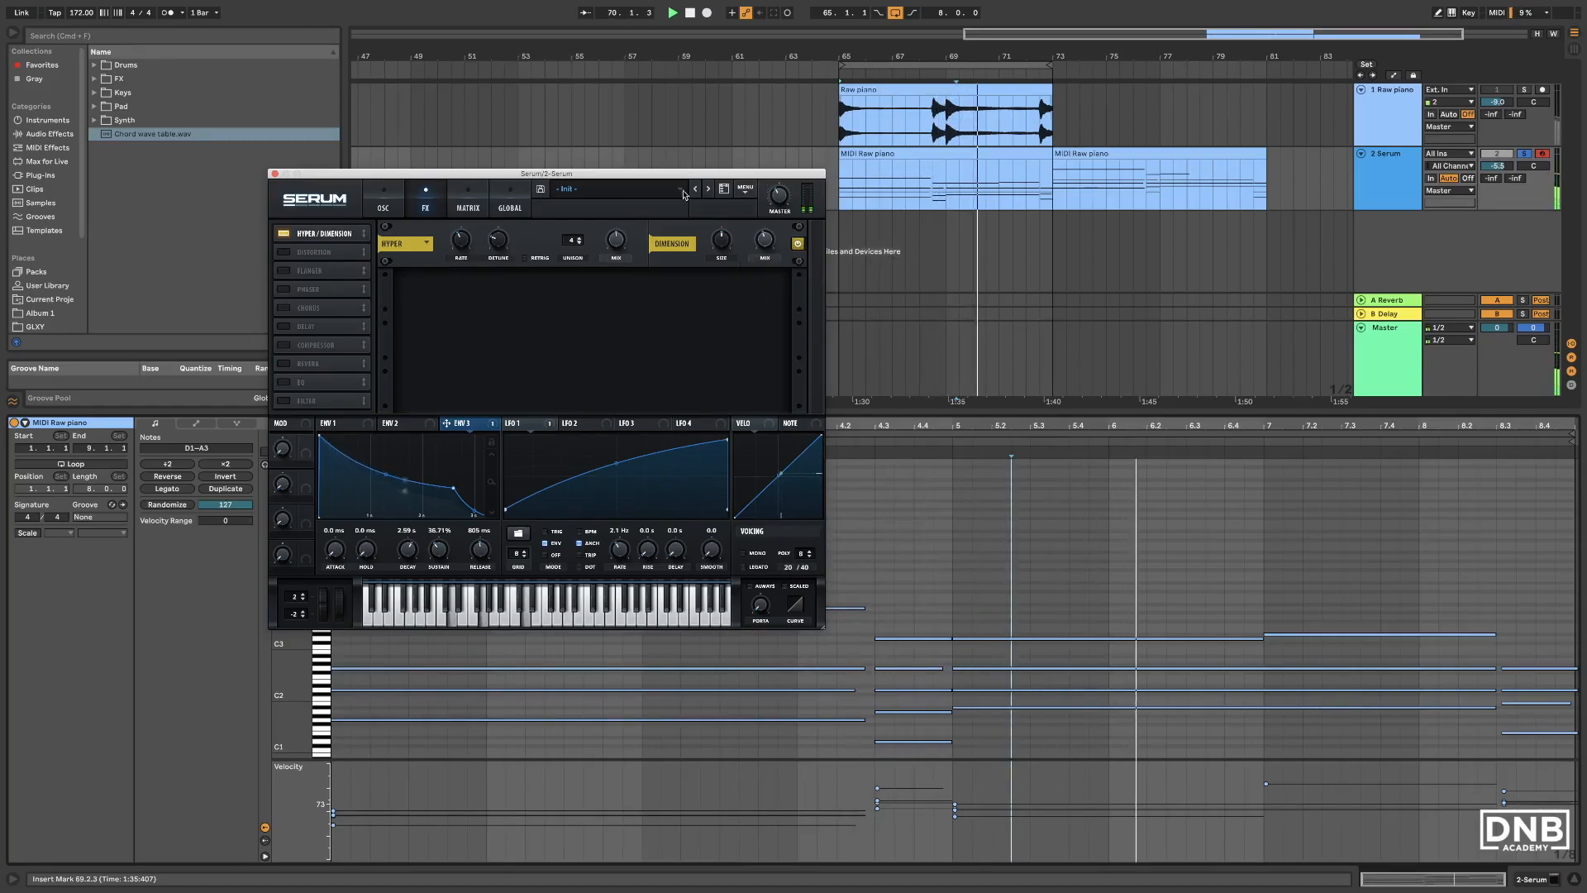
Step: Enable the Chorus effect, adjust its first delay time and start playback
click(283, 307)
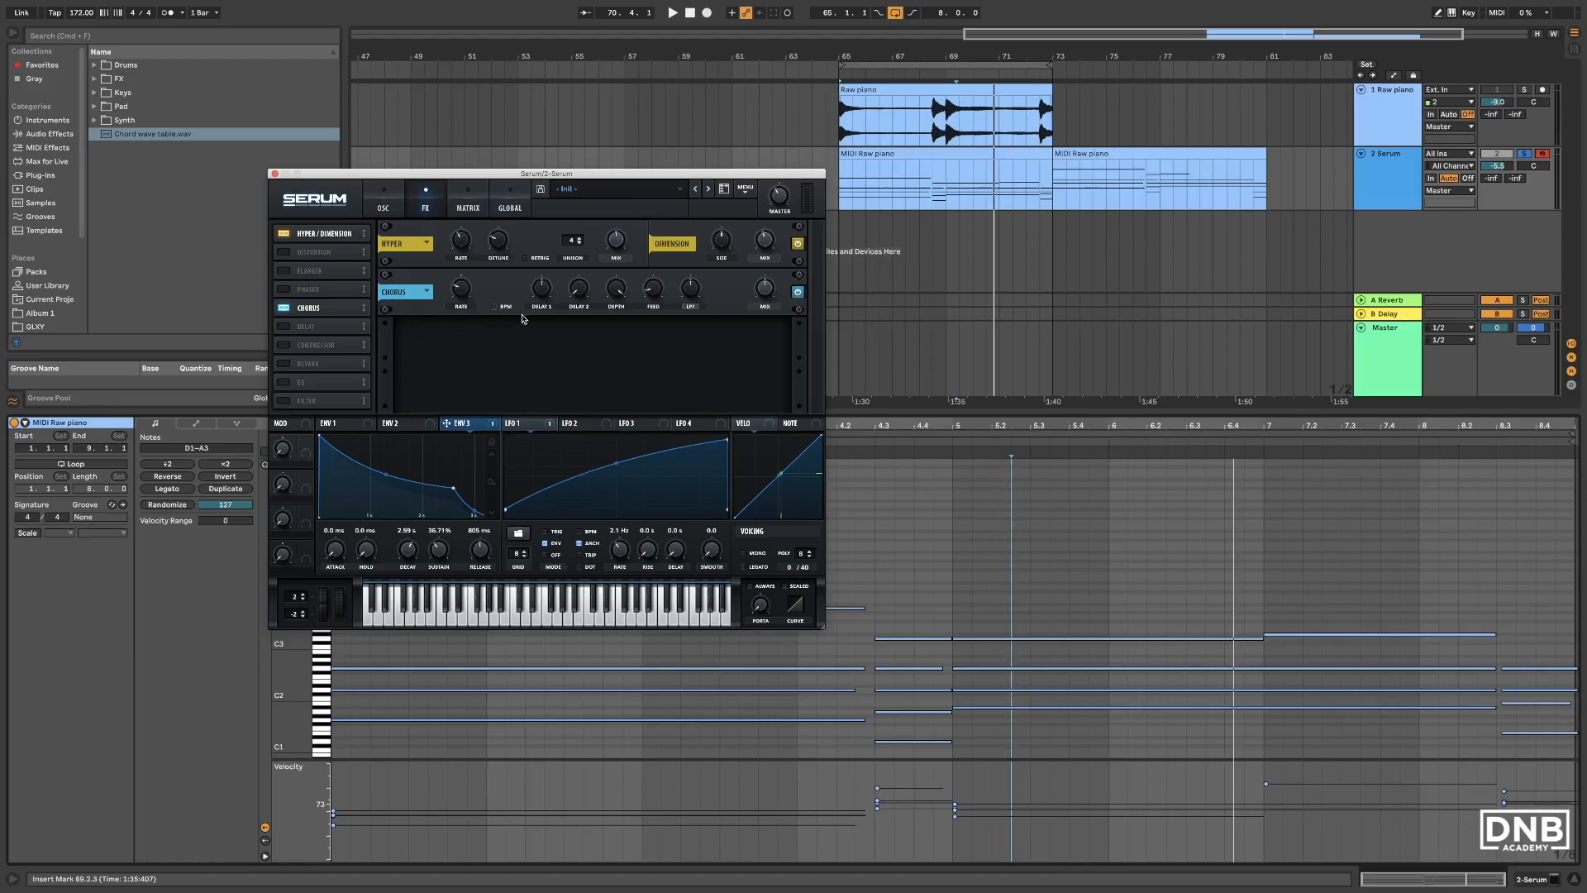
mouse_move(539, 310)
drag(537, 314, 534, 336)
click(543, 295)
key(space)
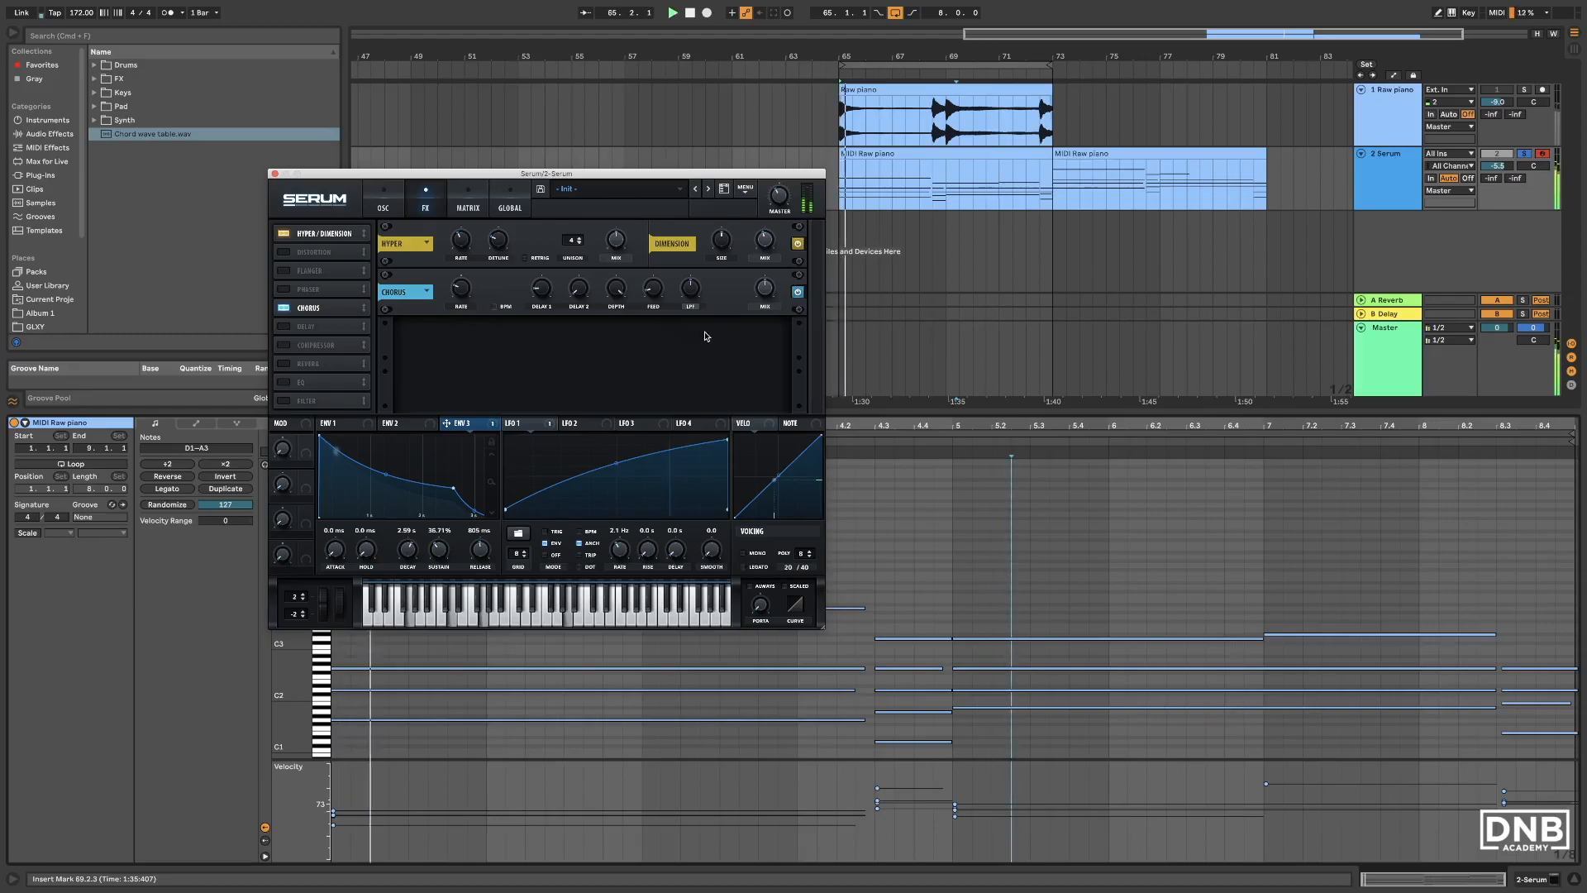
Step: Raise the chorus feedback and low-pass filter, fine-tune its first delay time and audition the clip
drag(654, 301, 655, 266)
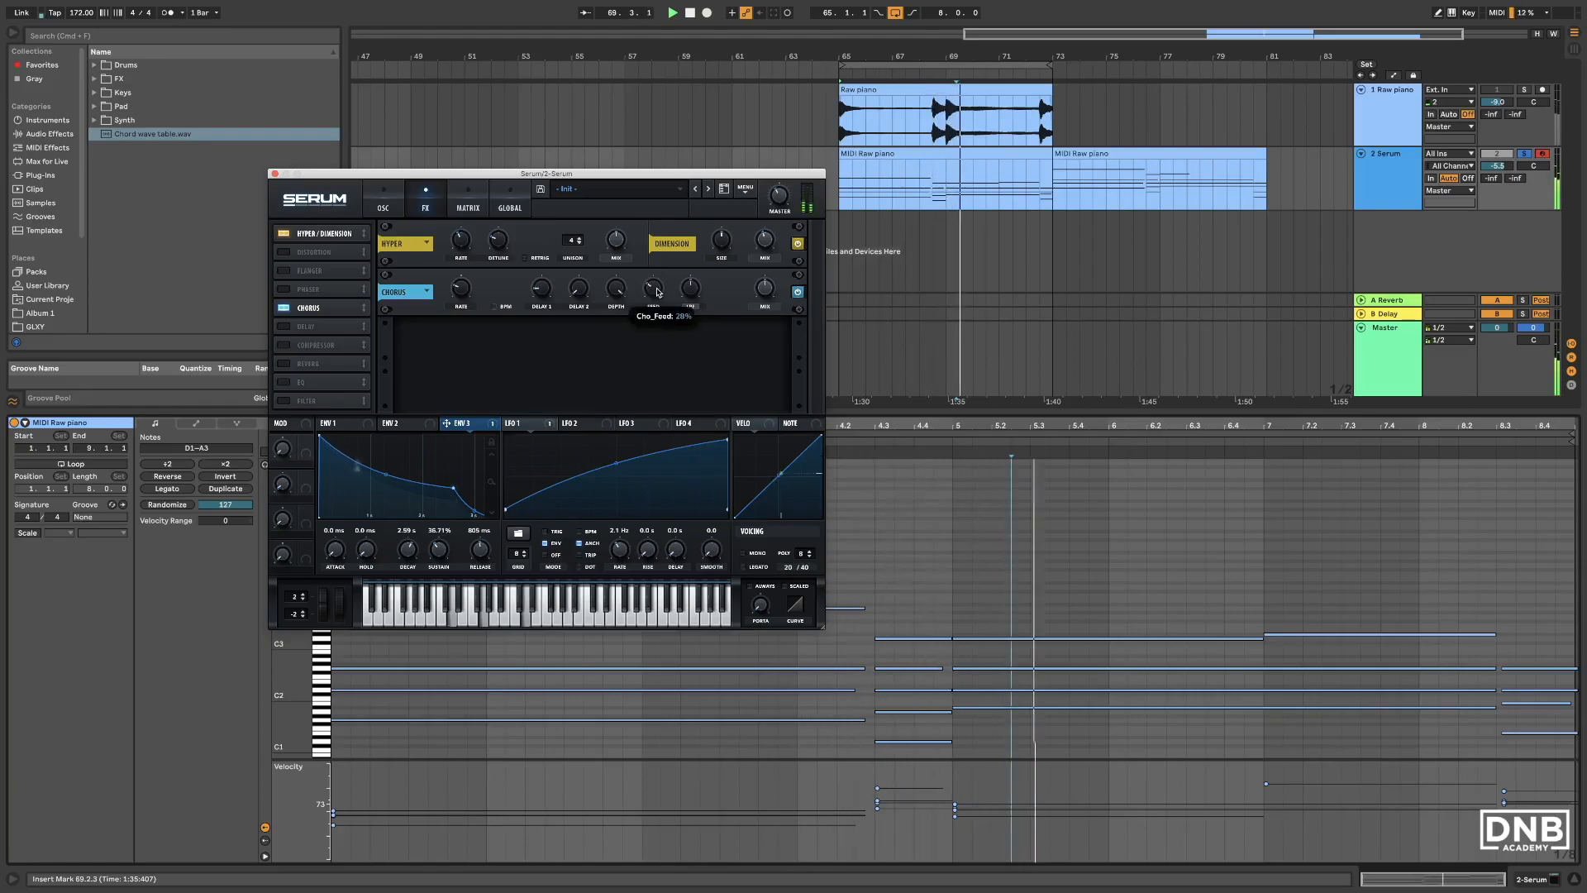
drag(690, 290, 679, 216)
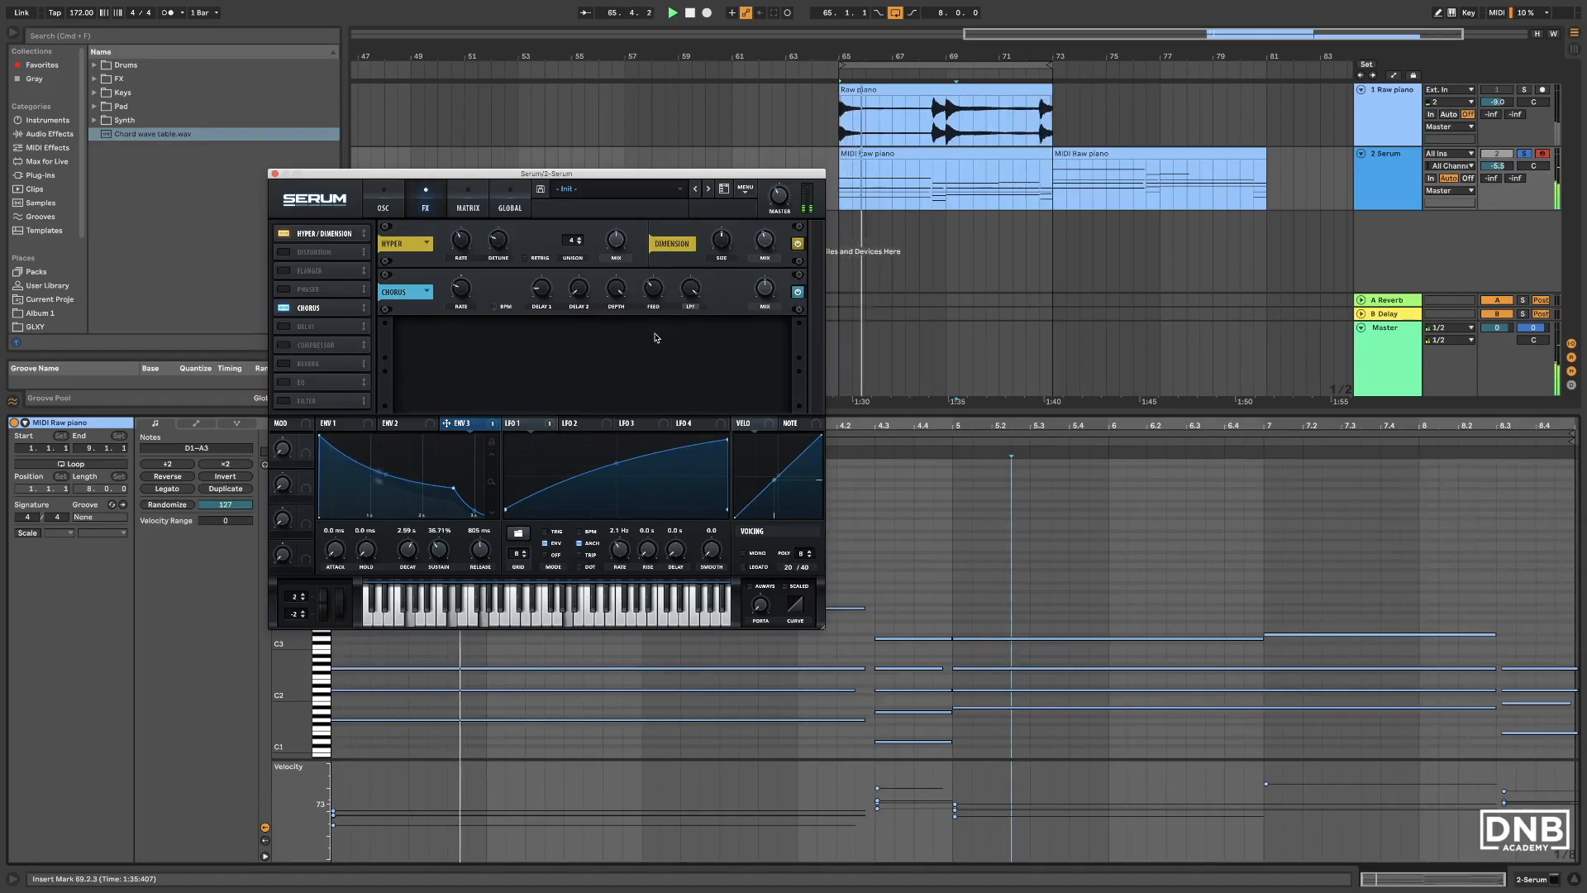
key(space)
drag(542, 288, 546, 297)
key(space)
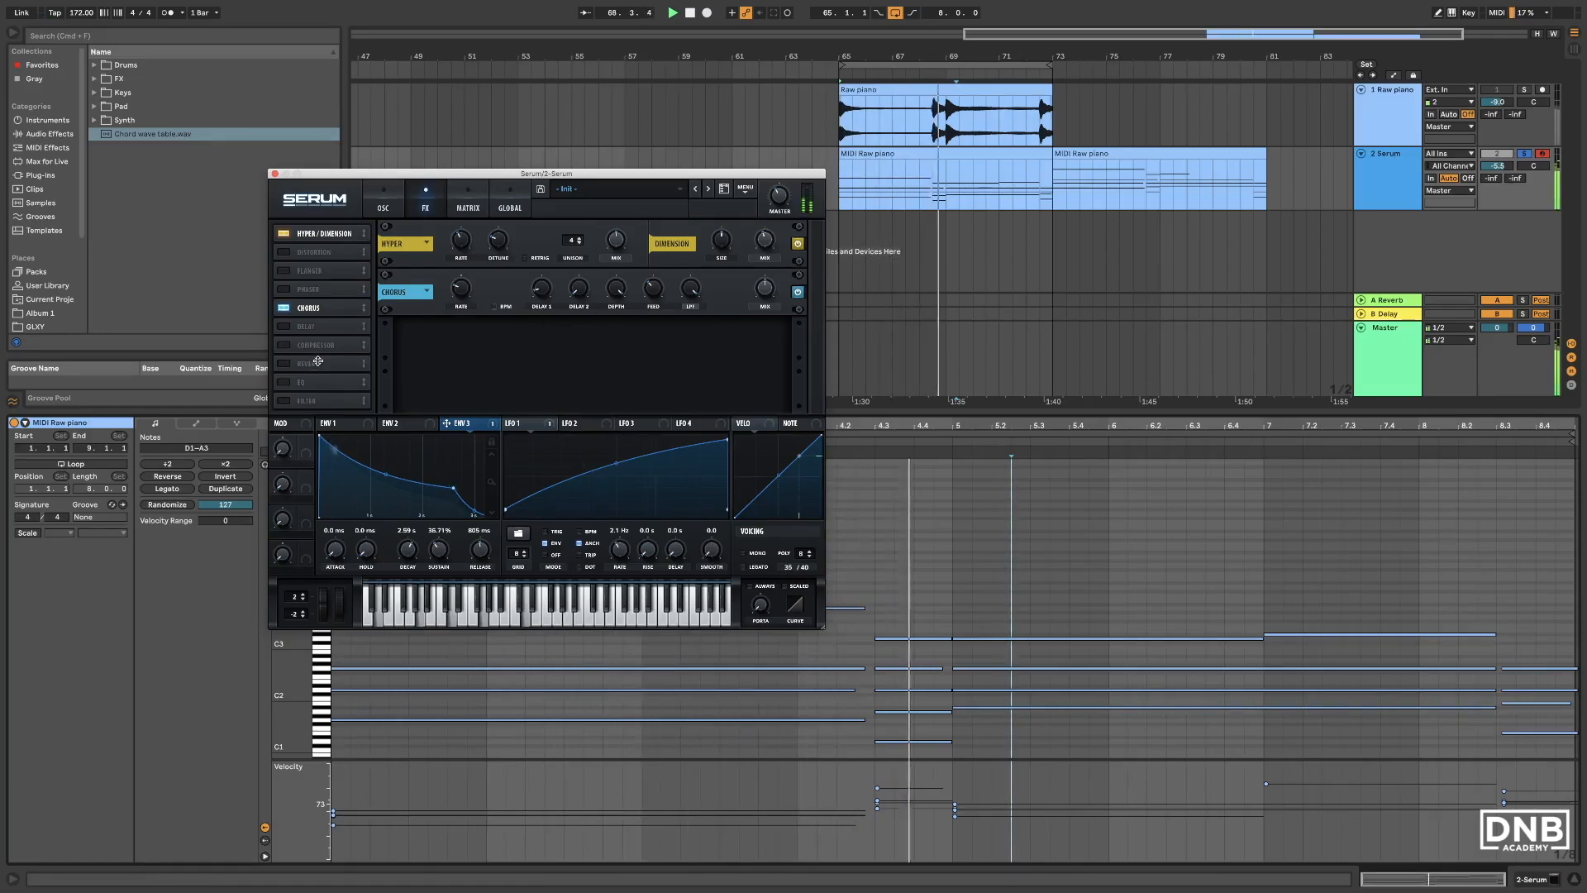
Step: Enable the Delay effect with BPM sync off, set short times of 41.78 and 30.72 ms, and audition the clip
click(284, 327)
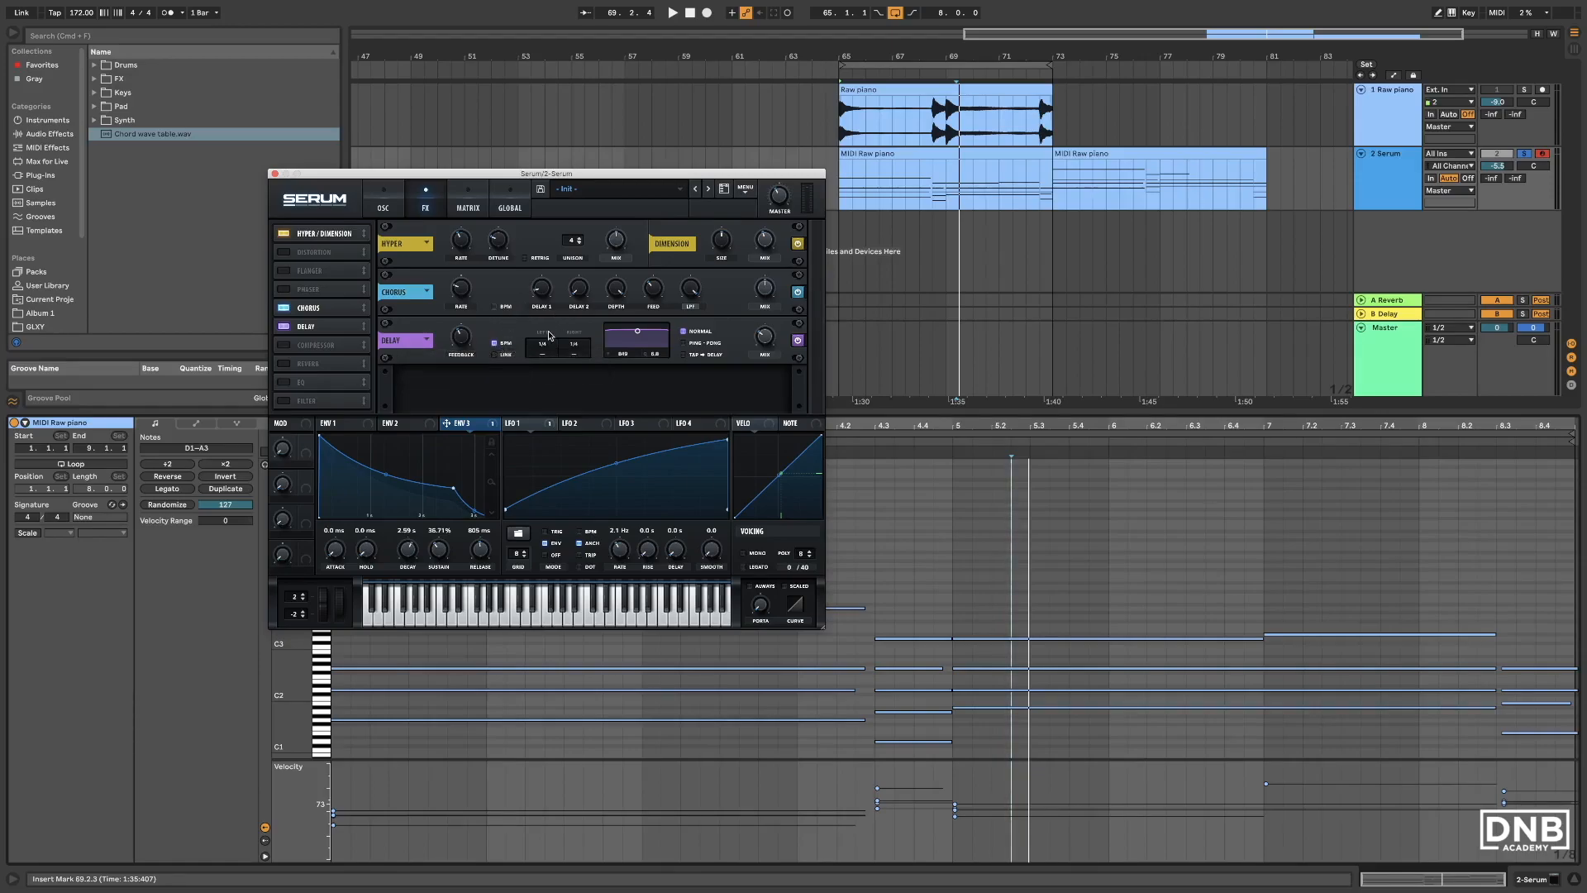
click(495, 344)
drag(543, 351, 545, 357)
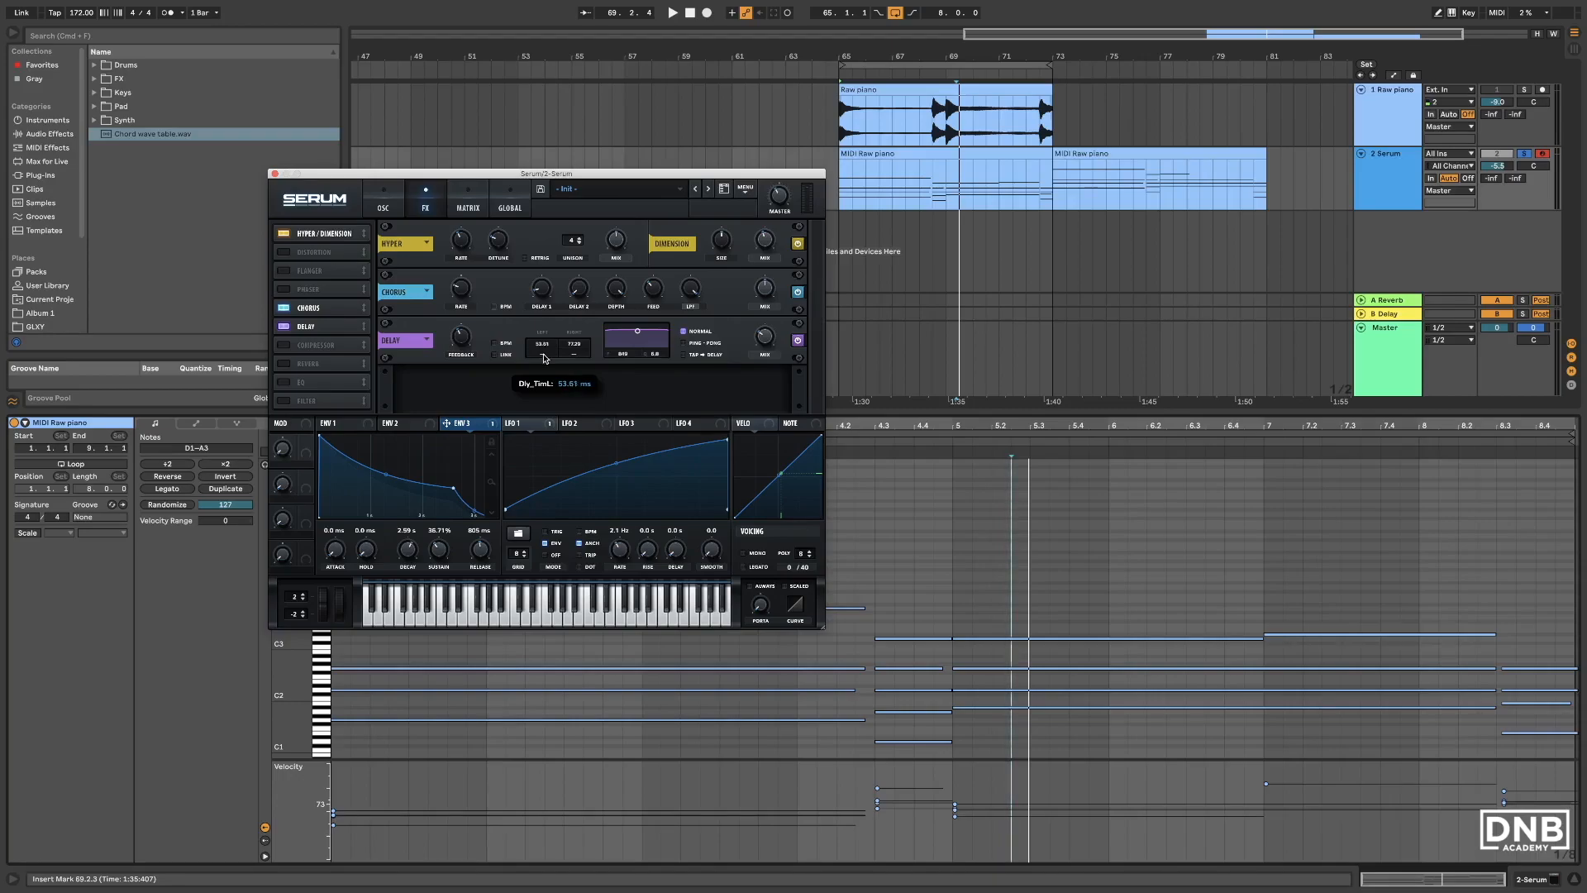
mouse_move(545, 360)
mouse_down()
mouse_move(572, 349)
mouse_move(568, 369)
mouse_up()
key(space)
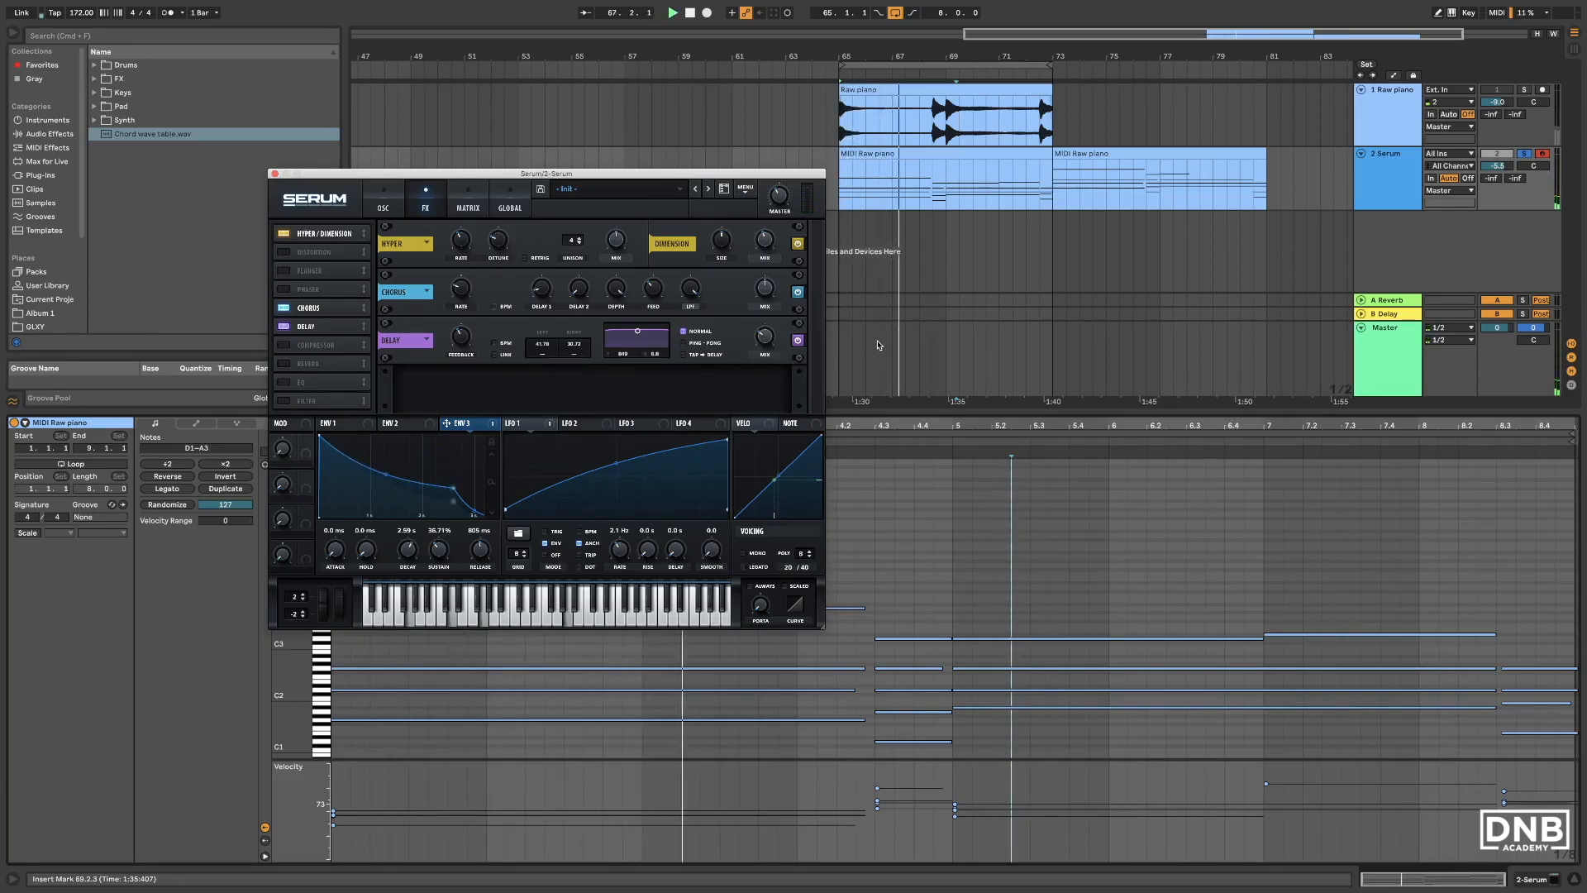
mouse_move(767, 333)
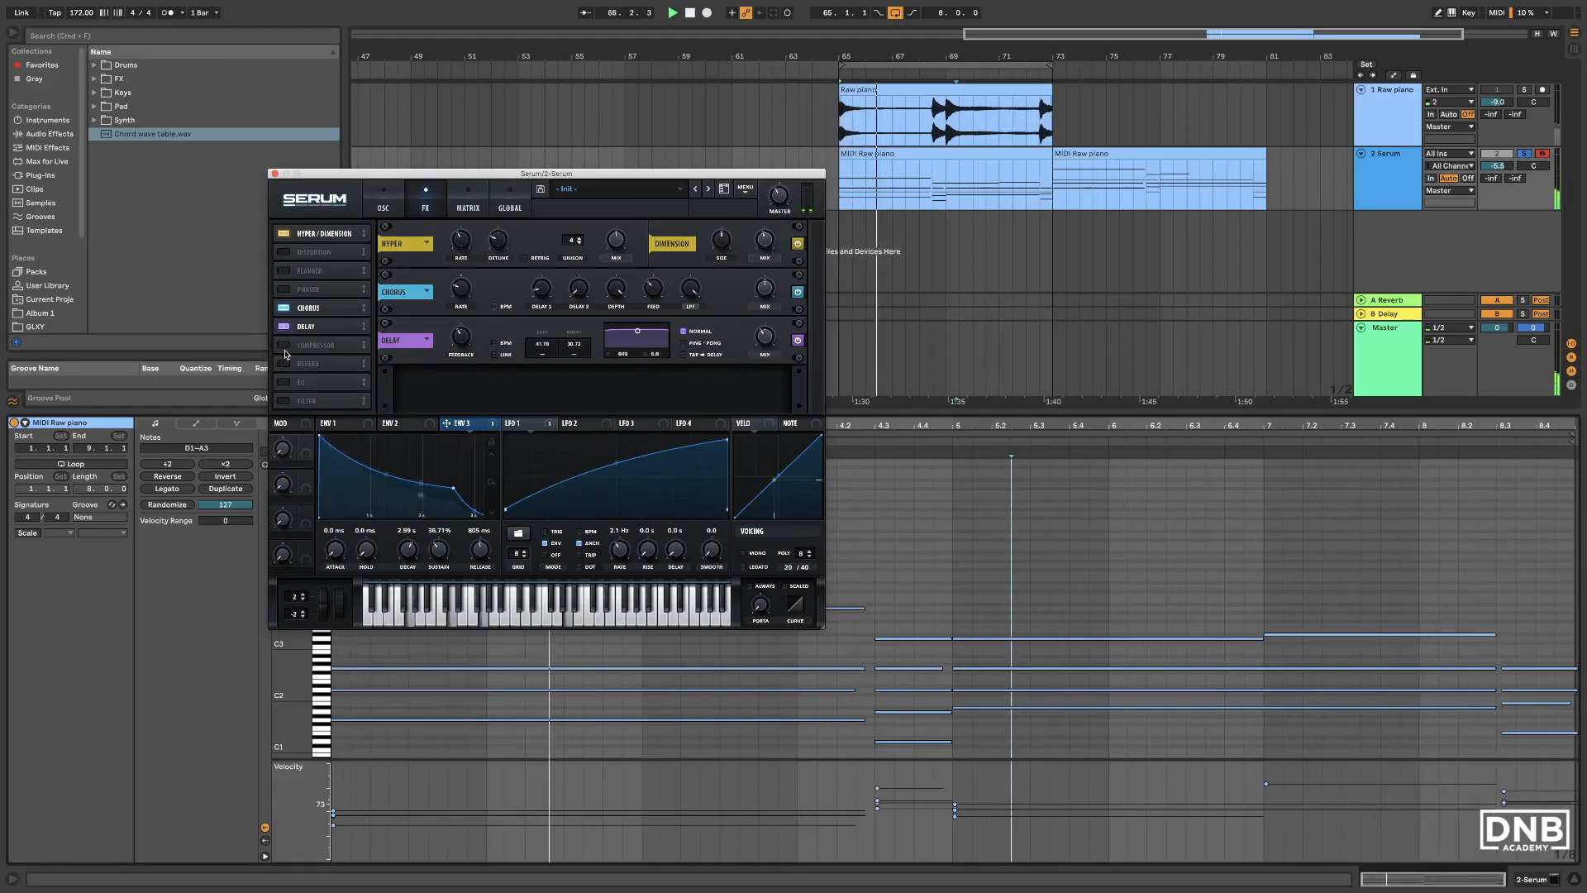
Step: Stop playback, enable the Reverb effect and move it above the compressor in the effects chain
click(1265, 556)
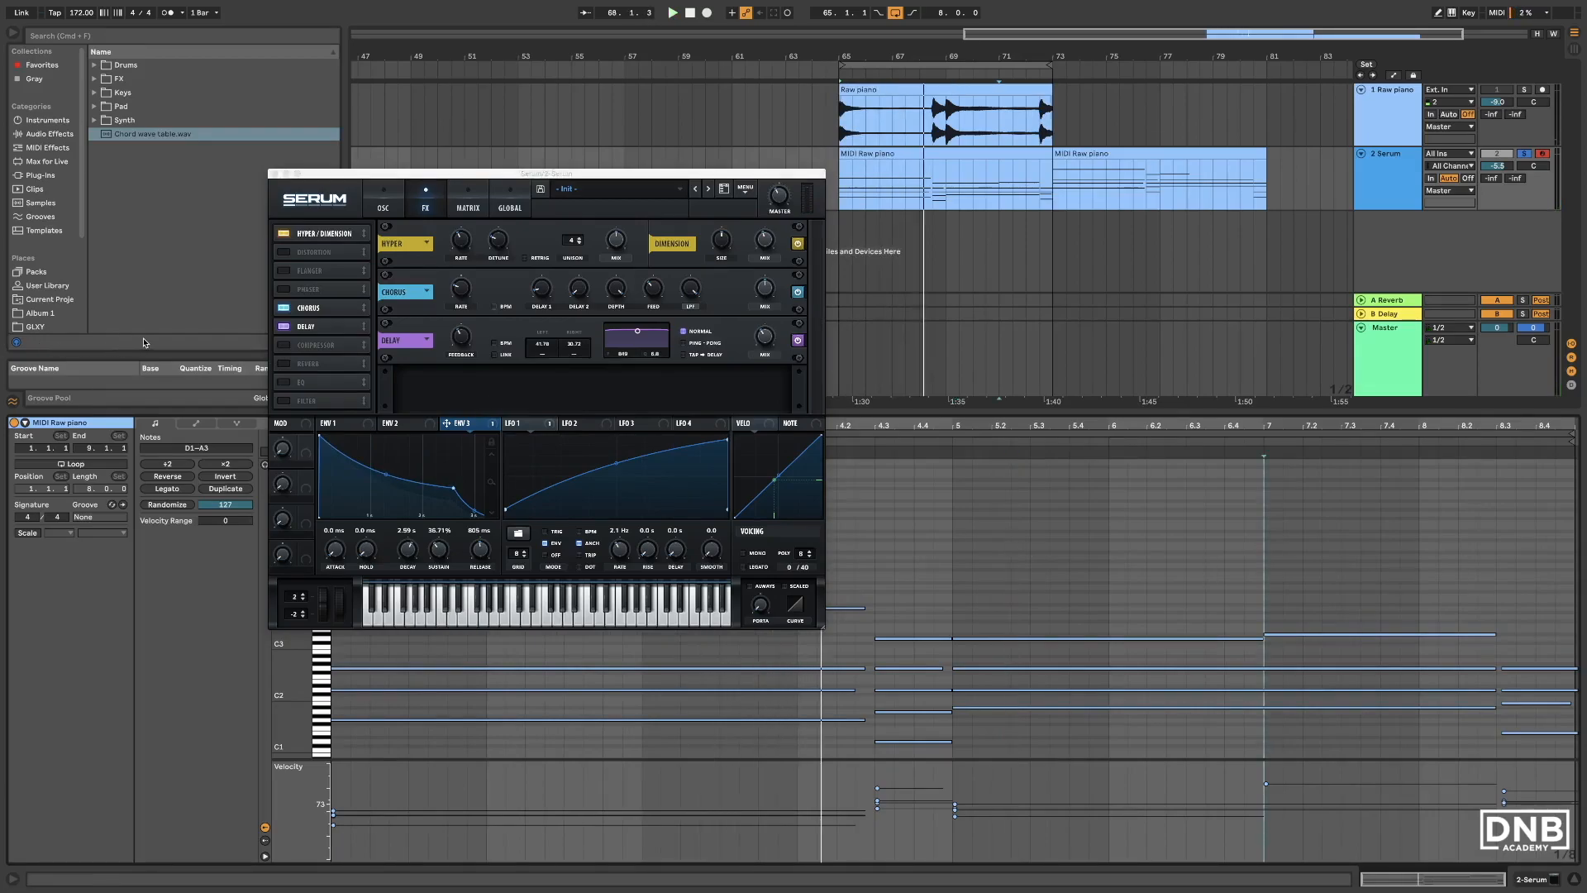
click(294, 369)
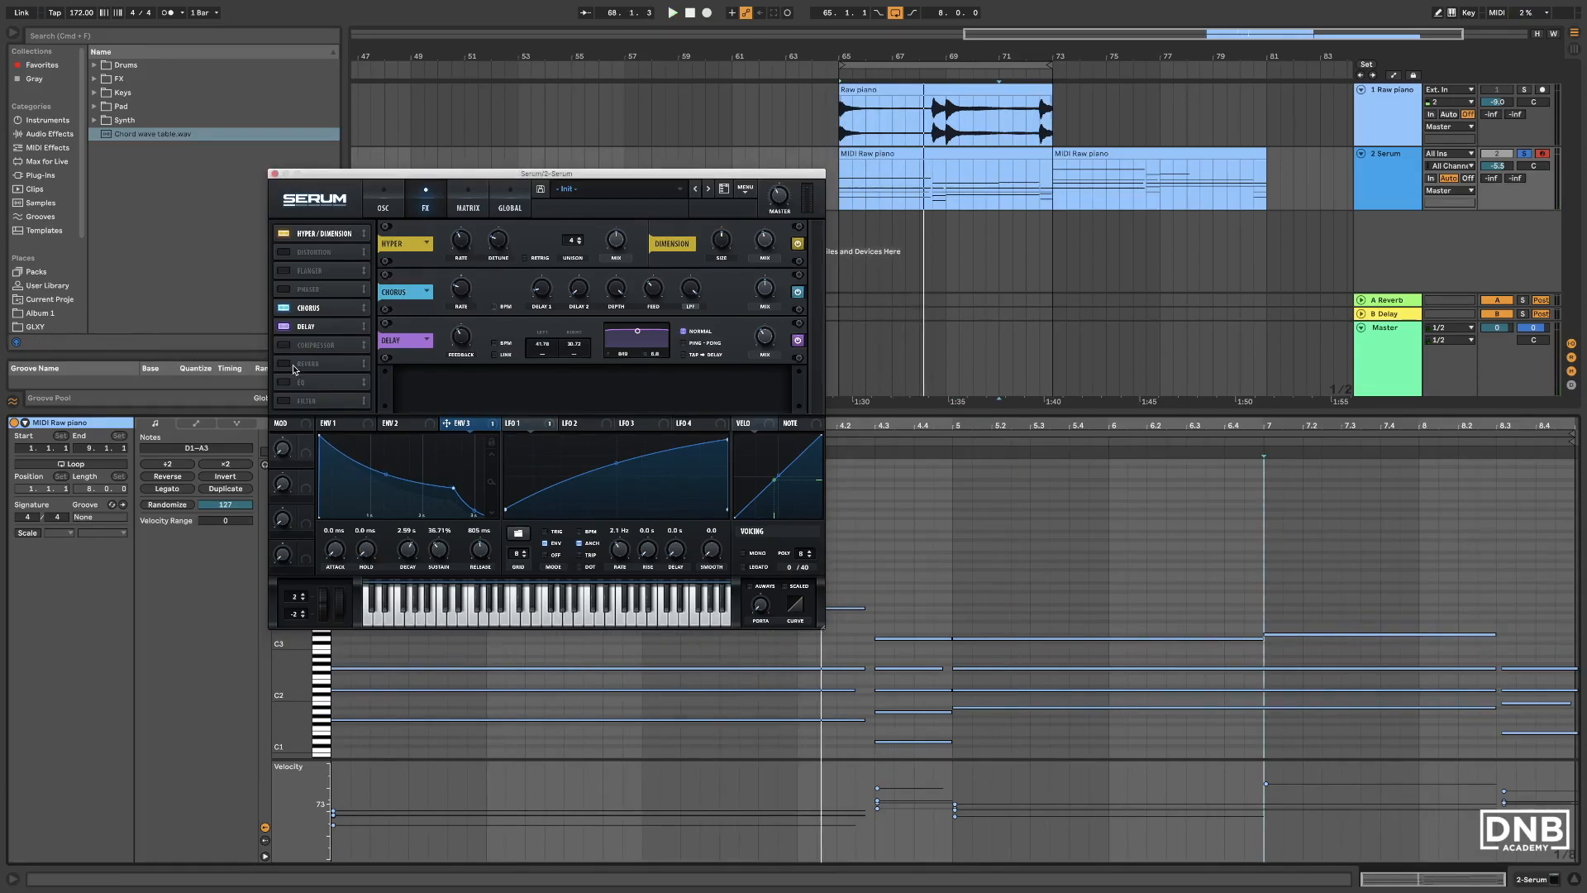
click(293, 364)
drag(297, 364, 317, 350)
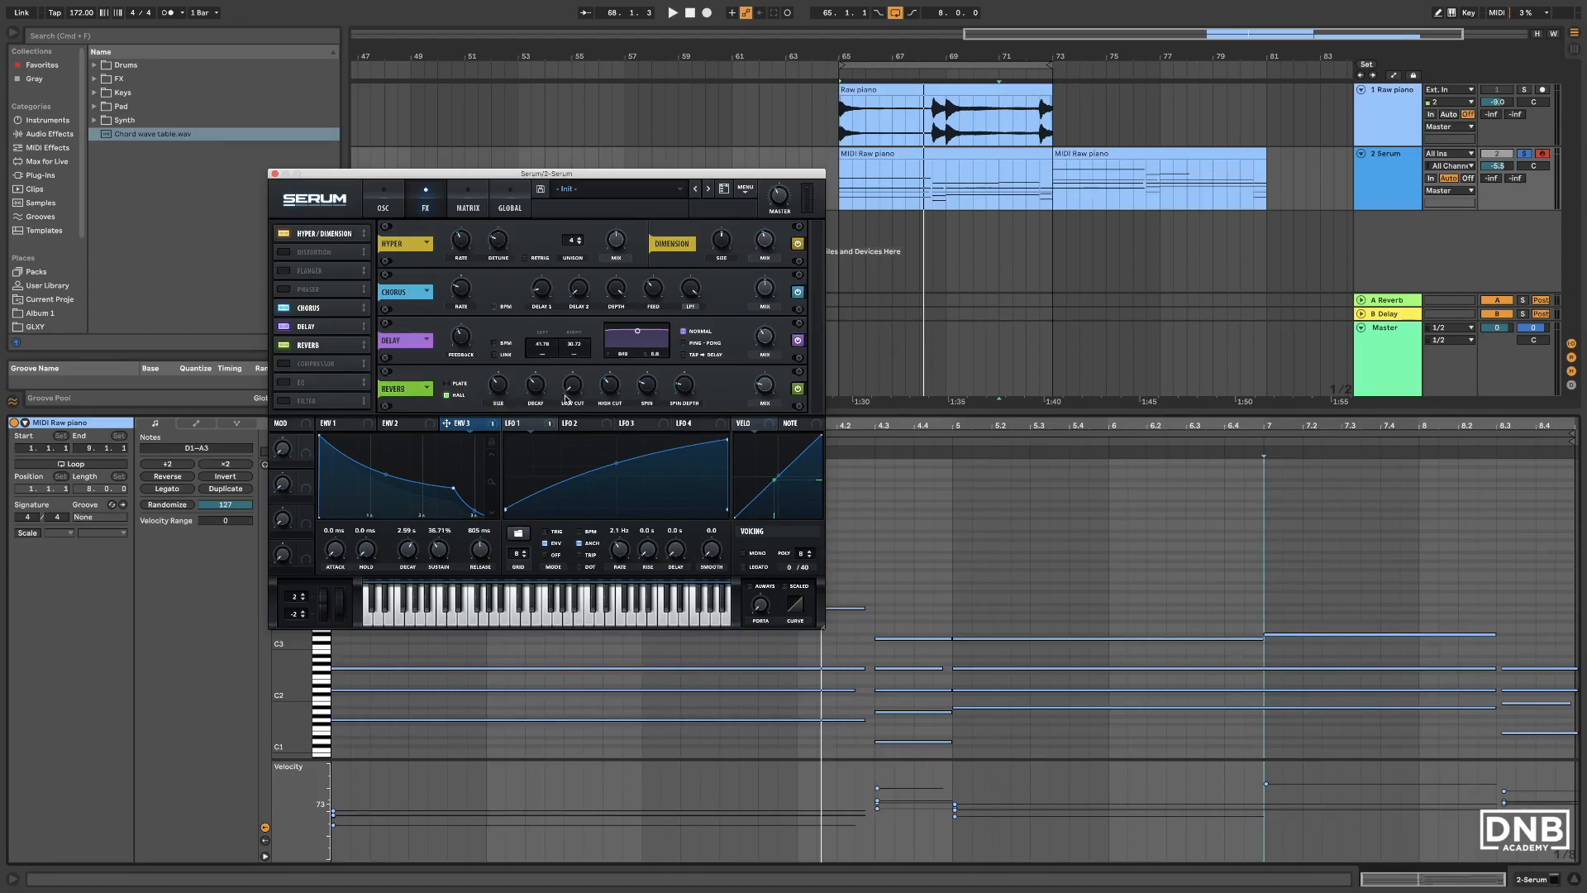
Step: Set the reverb's low cut to 59% and high cut to 64%, adjust its spin and audition the clip
drag(575, 385, 570, 306)
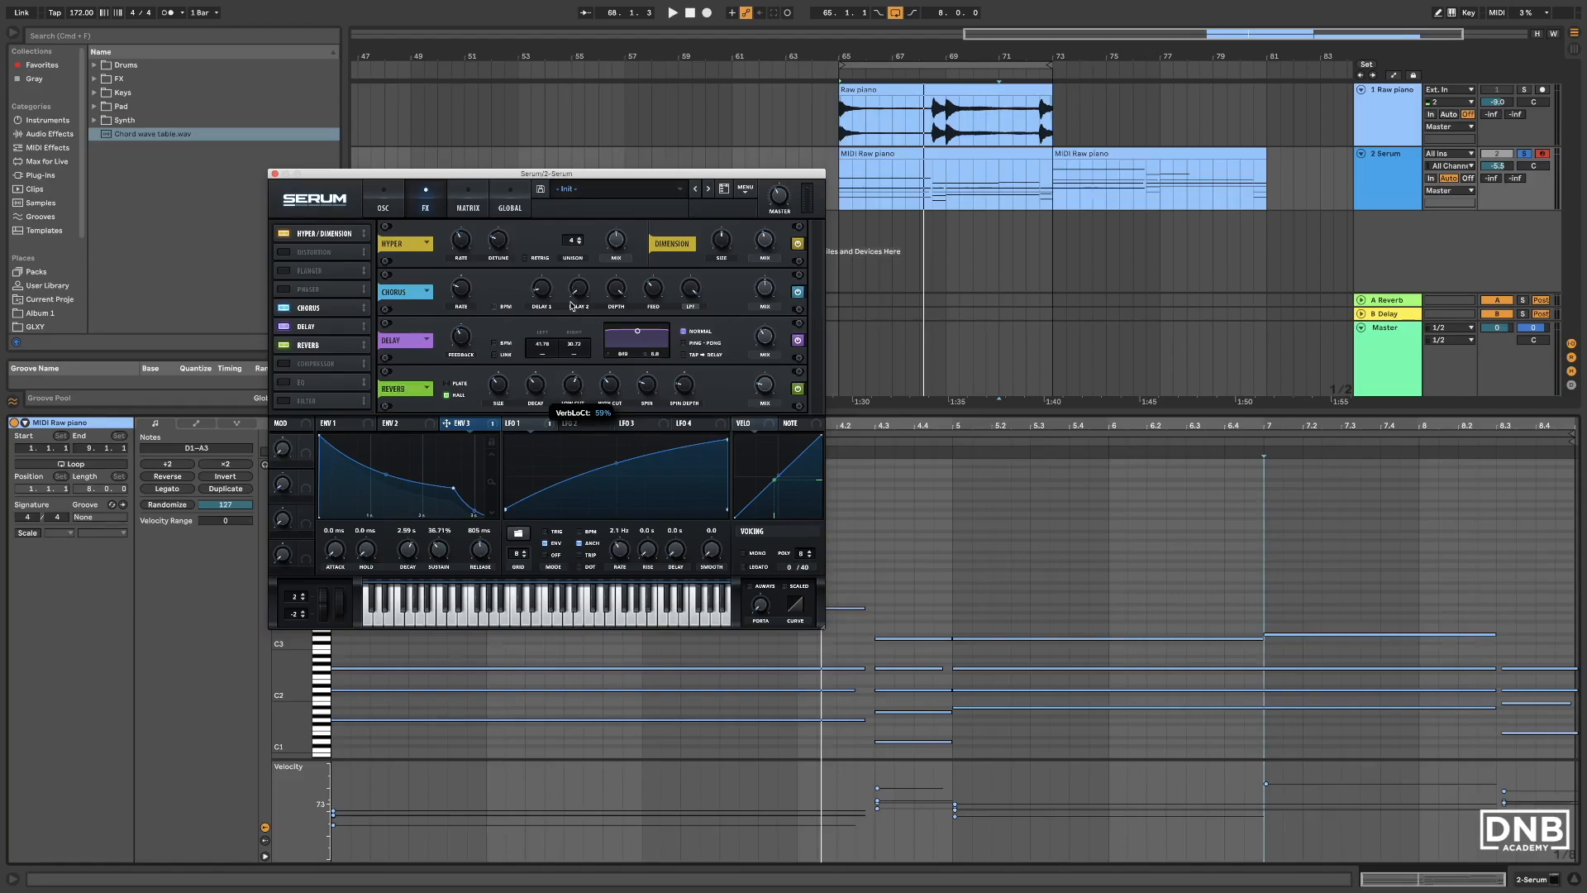
drag(612, 385, 622, 363)
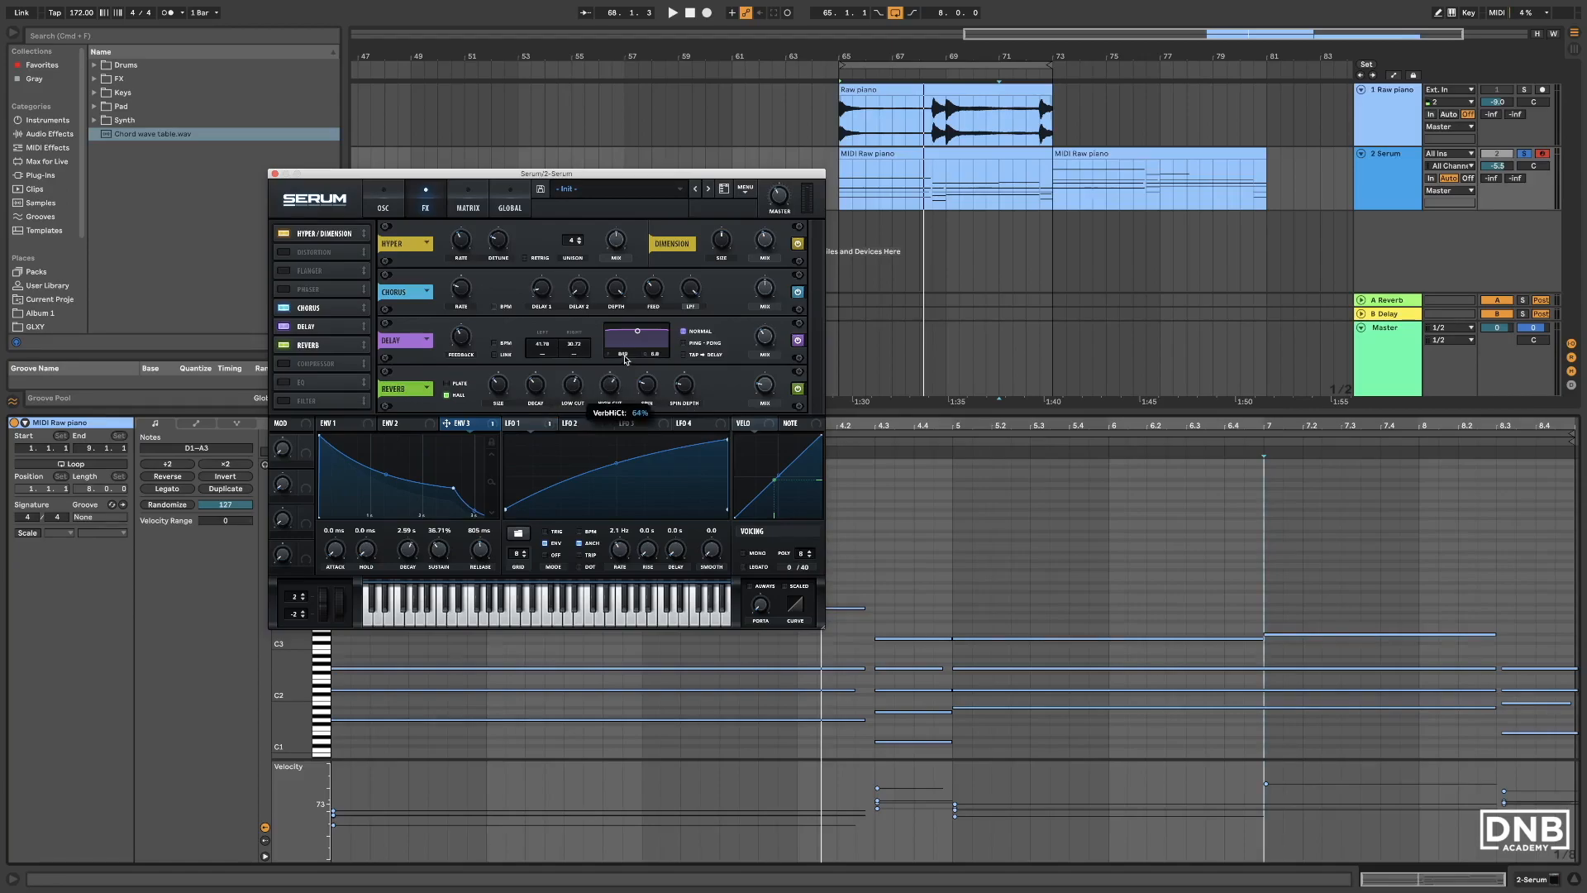
key(space)
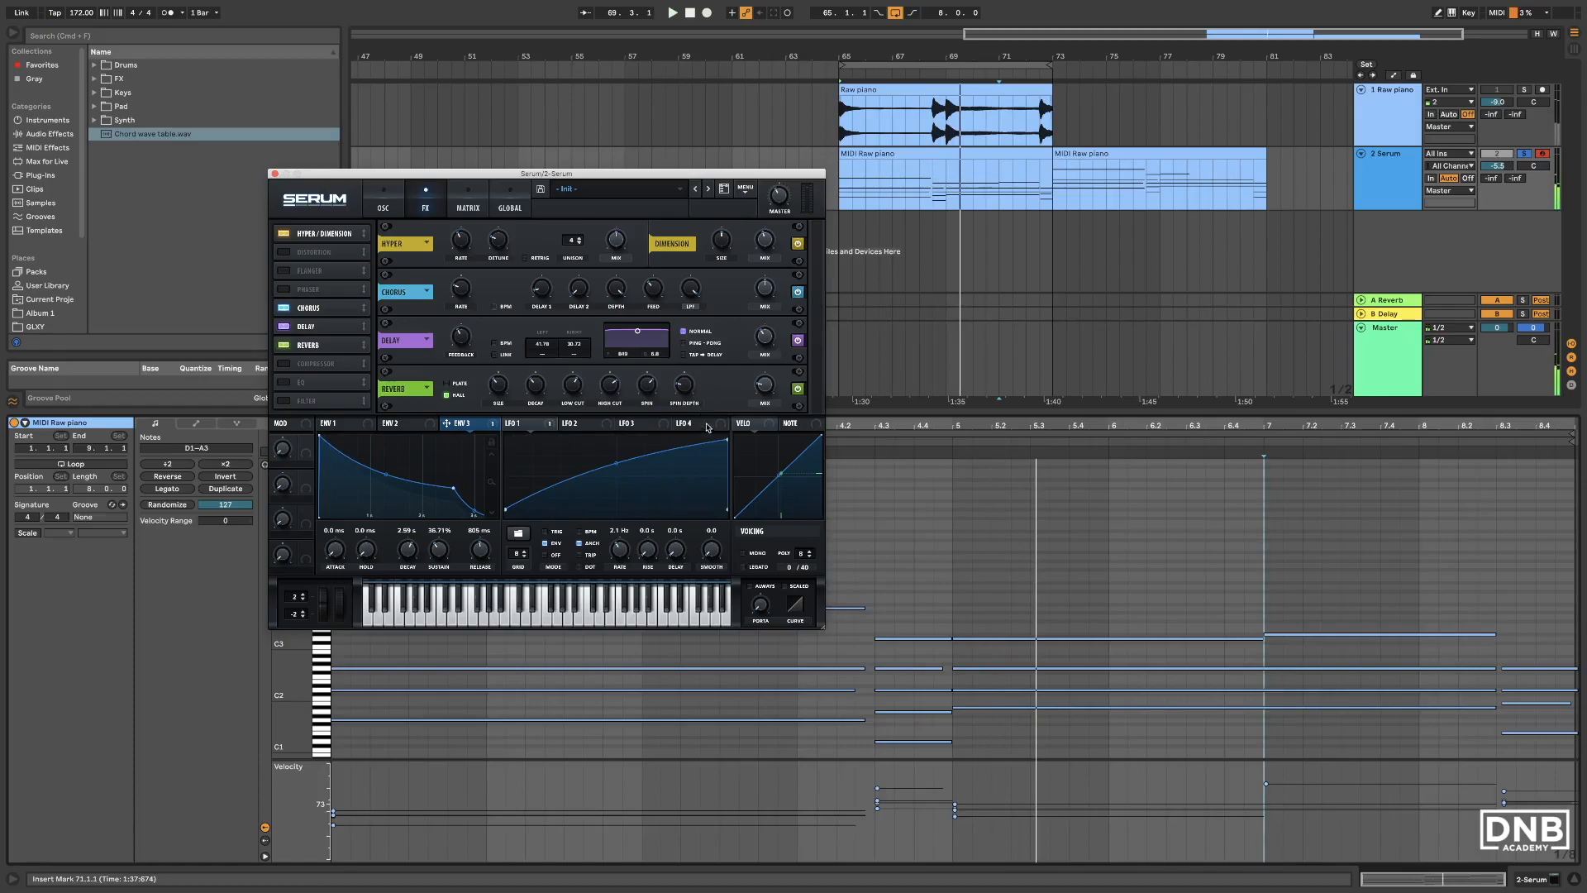
mouse_move(652, 392)
mouse_down()
mouse_move(655, 467)
mouse_move(649, 398)
mouse_up()
key(space)
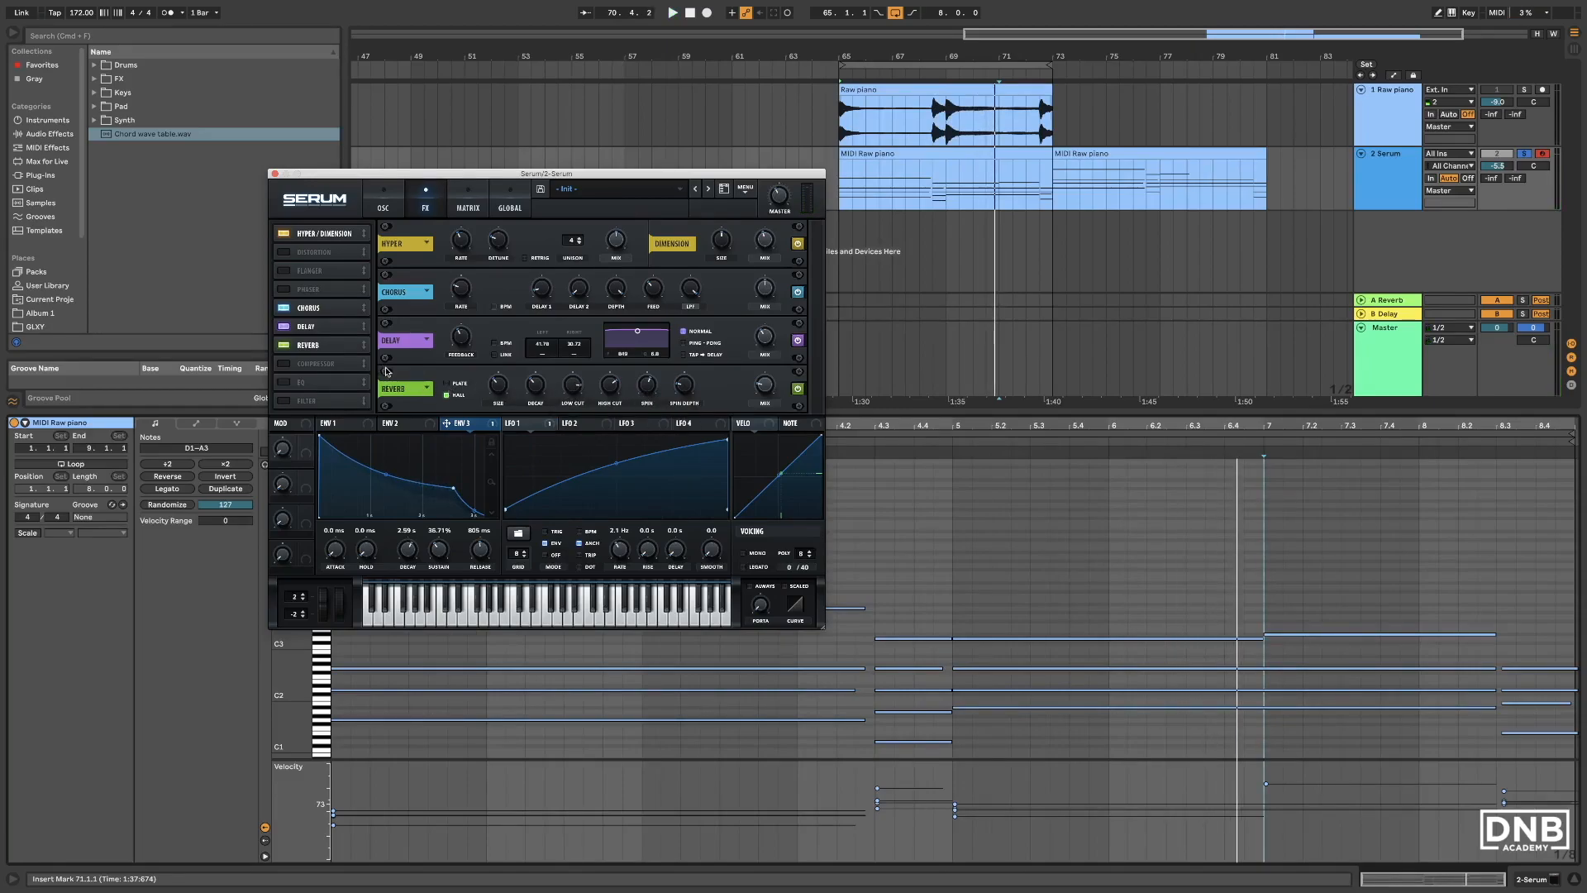
Step: Move the EQ above the compressor, enable it and make its low band a high-pass filter with Q at 48%
drag(349, 381, 300, 369)
click(284, 365)
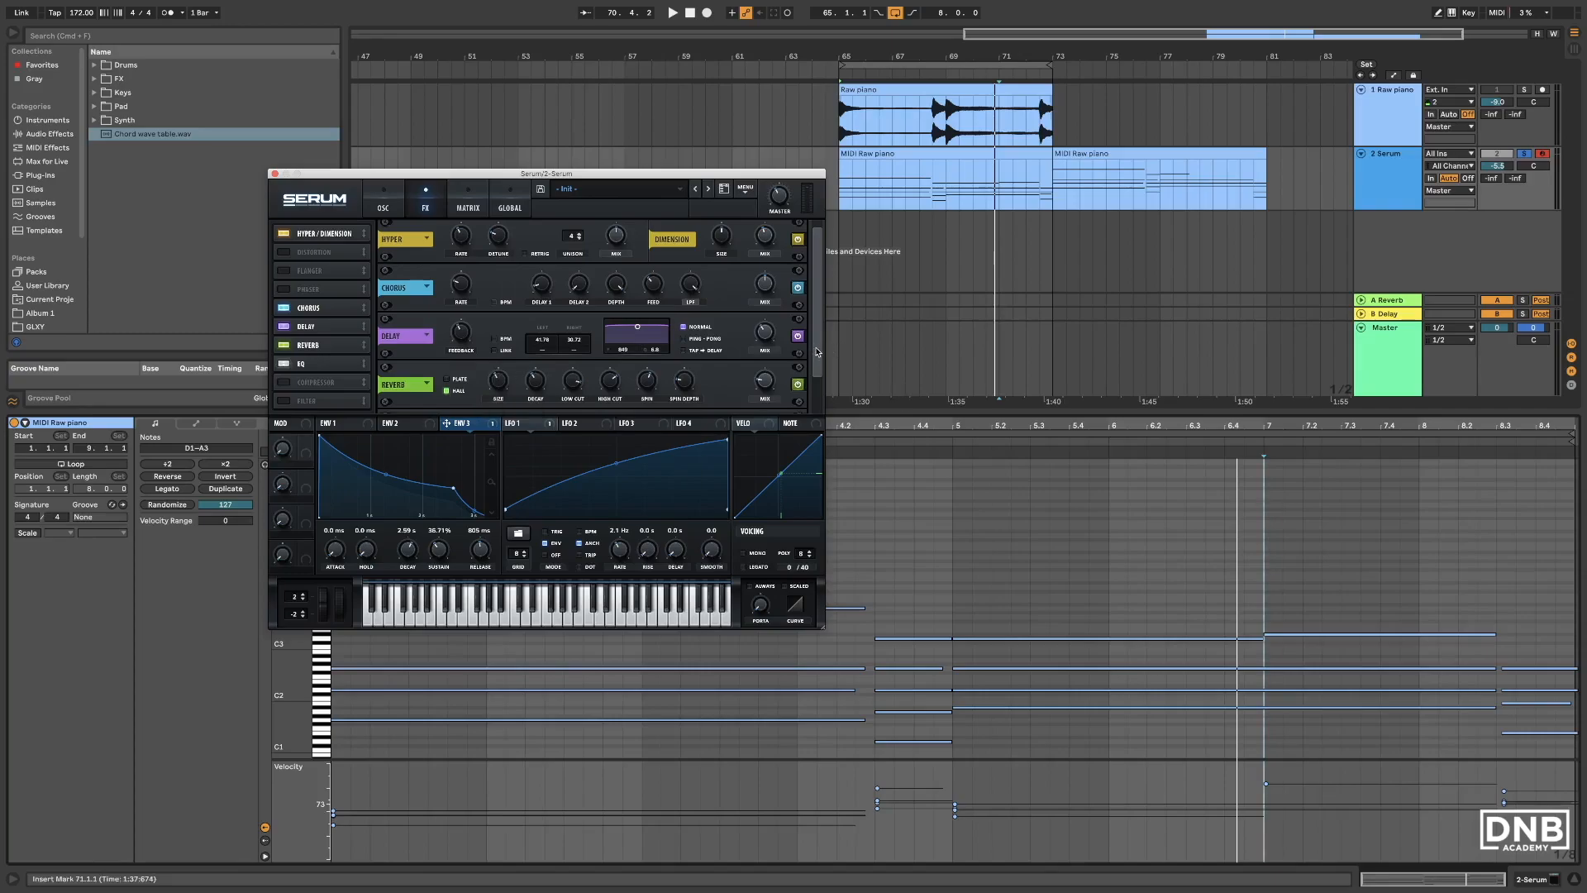
scroll(817, 353, down, 2)
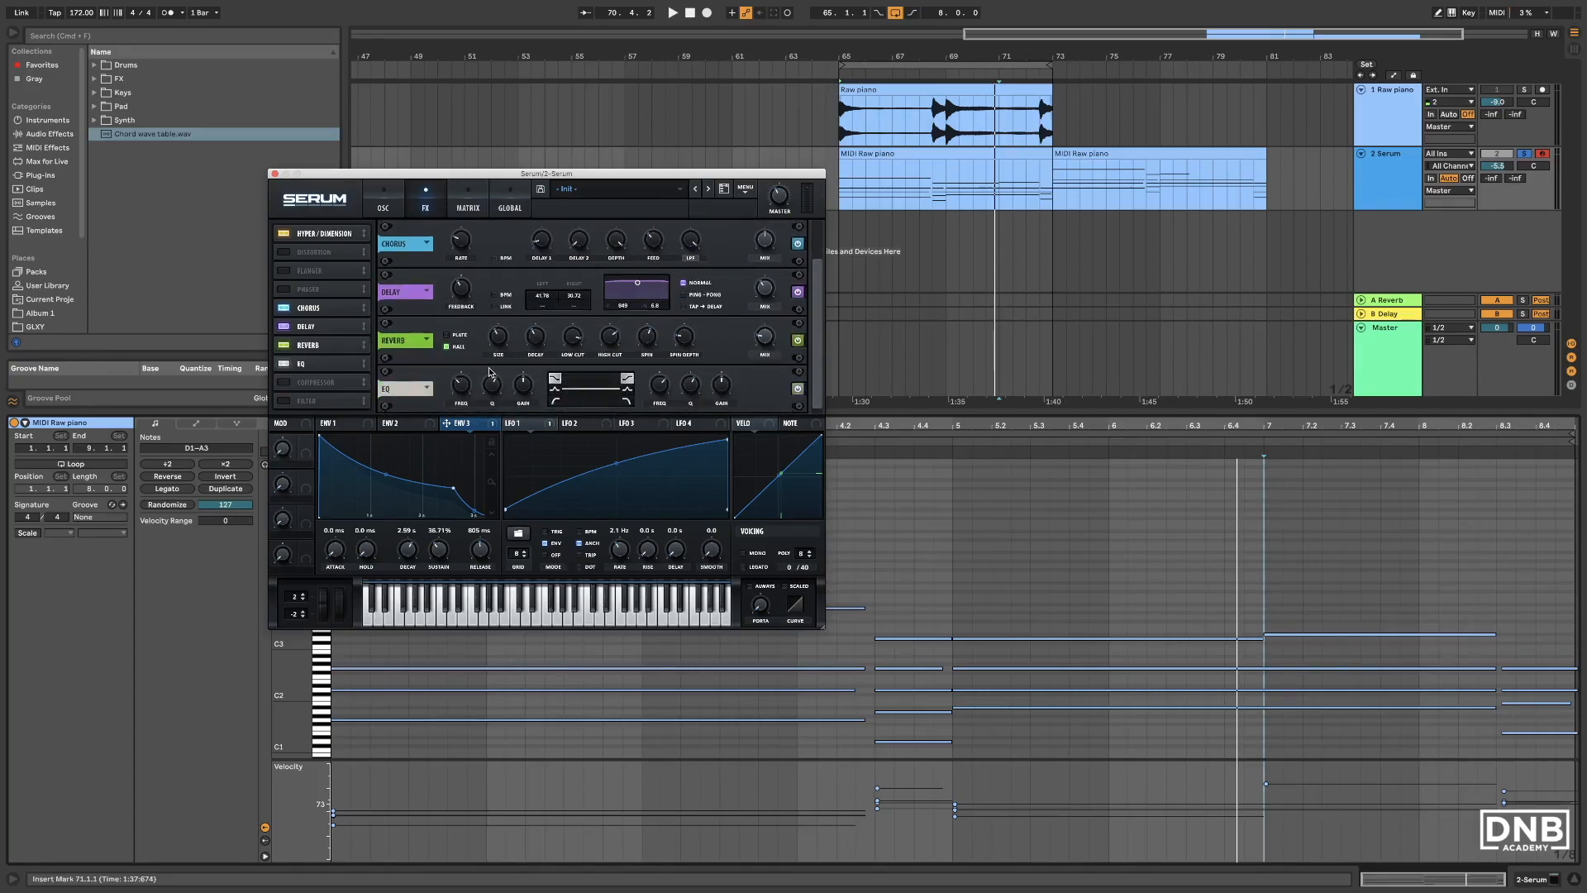
click(555, 403)
click(495, 393)
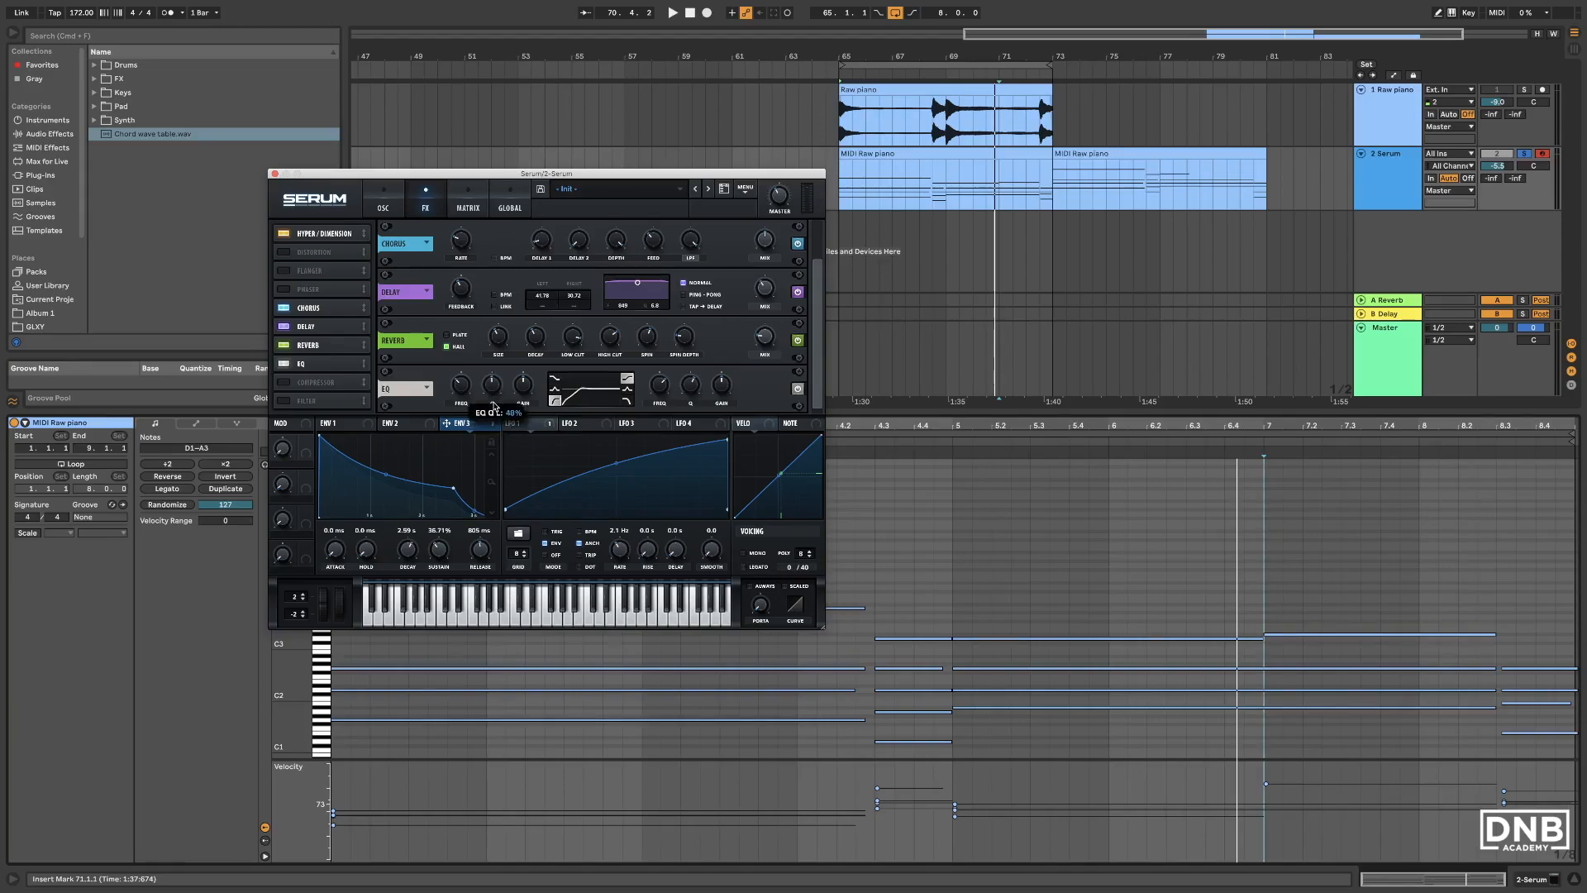
click(524, 387)
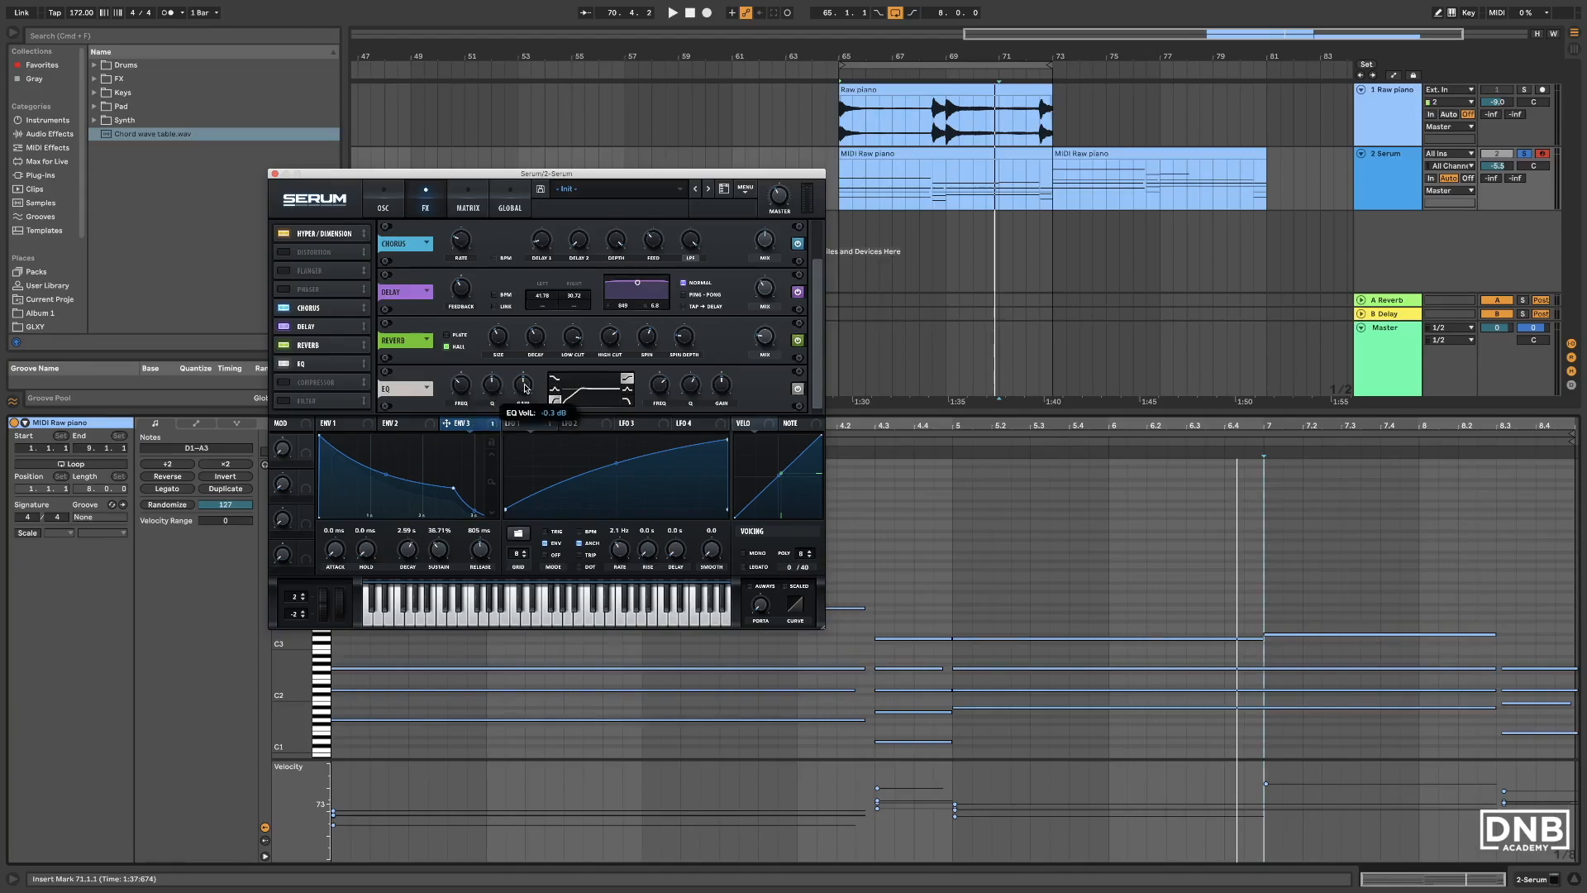
Step: Switch the EQ's high band to a peak shape, boost its gain and fine-tune its Q
click(627, 390)
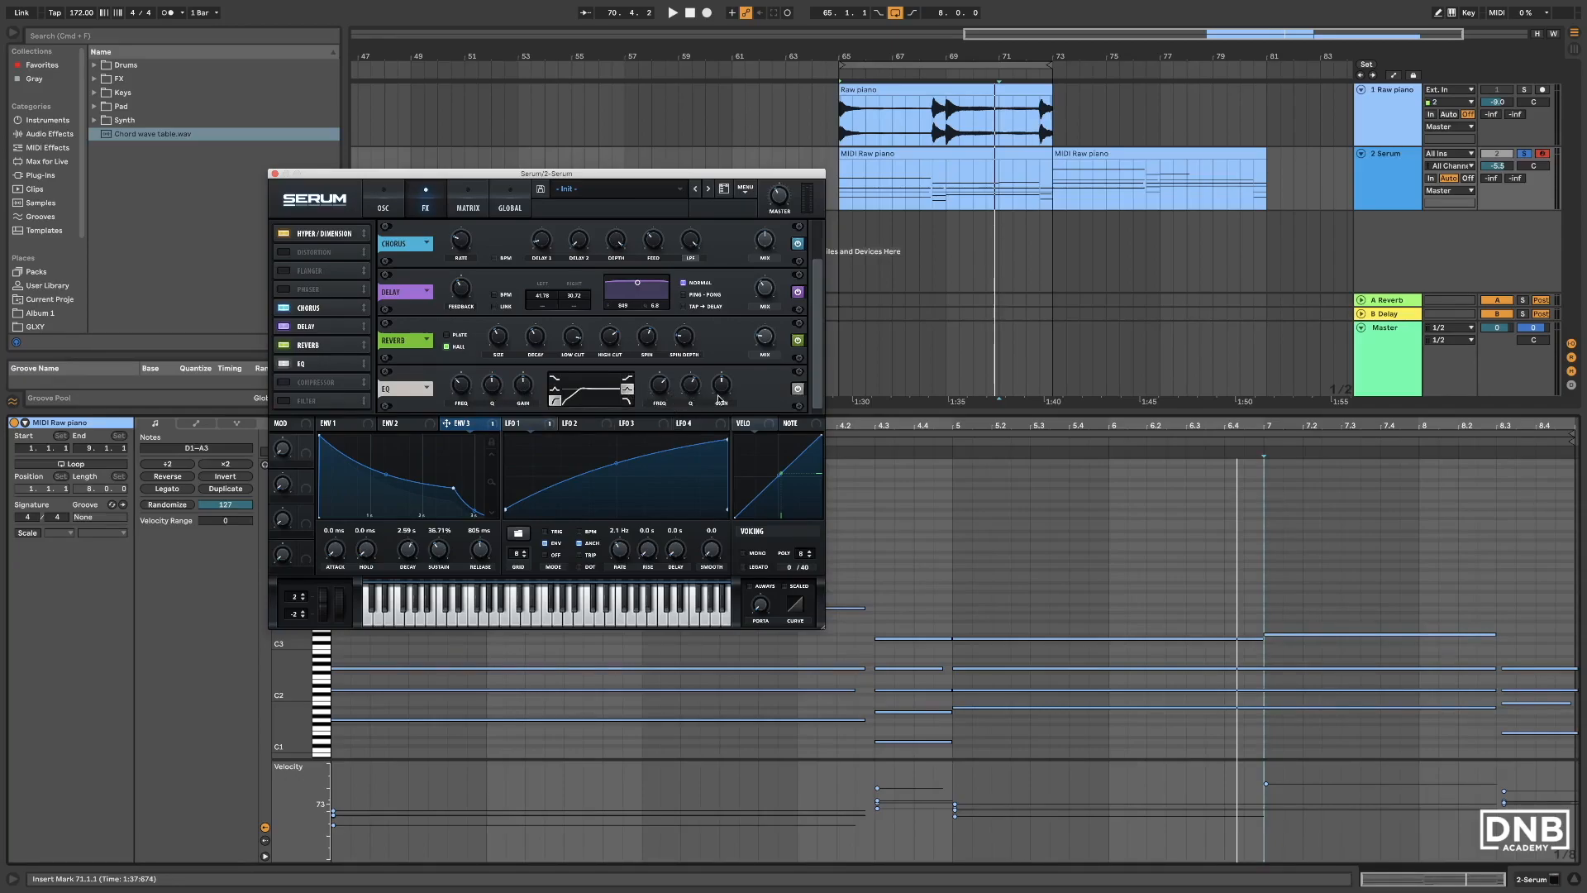
drag(720, 395, 692, 416)
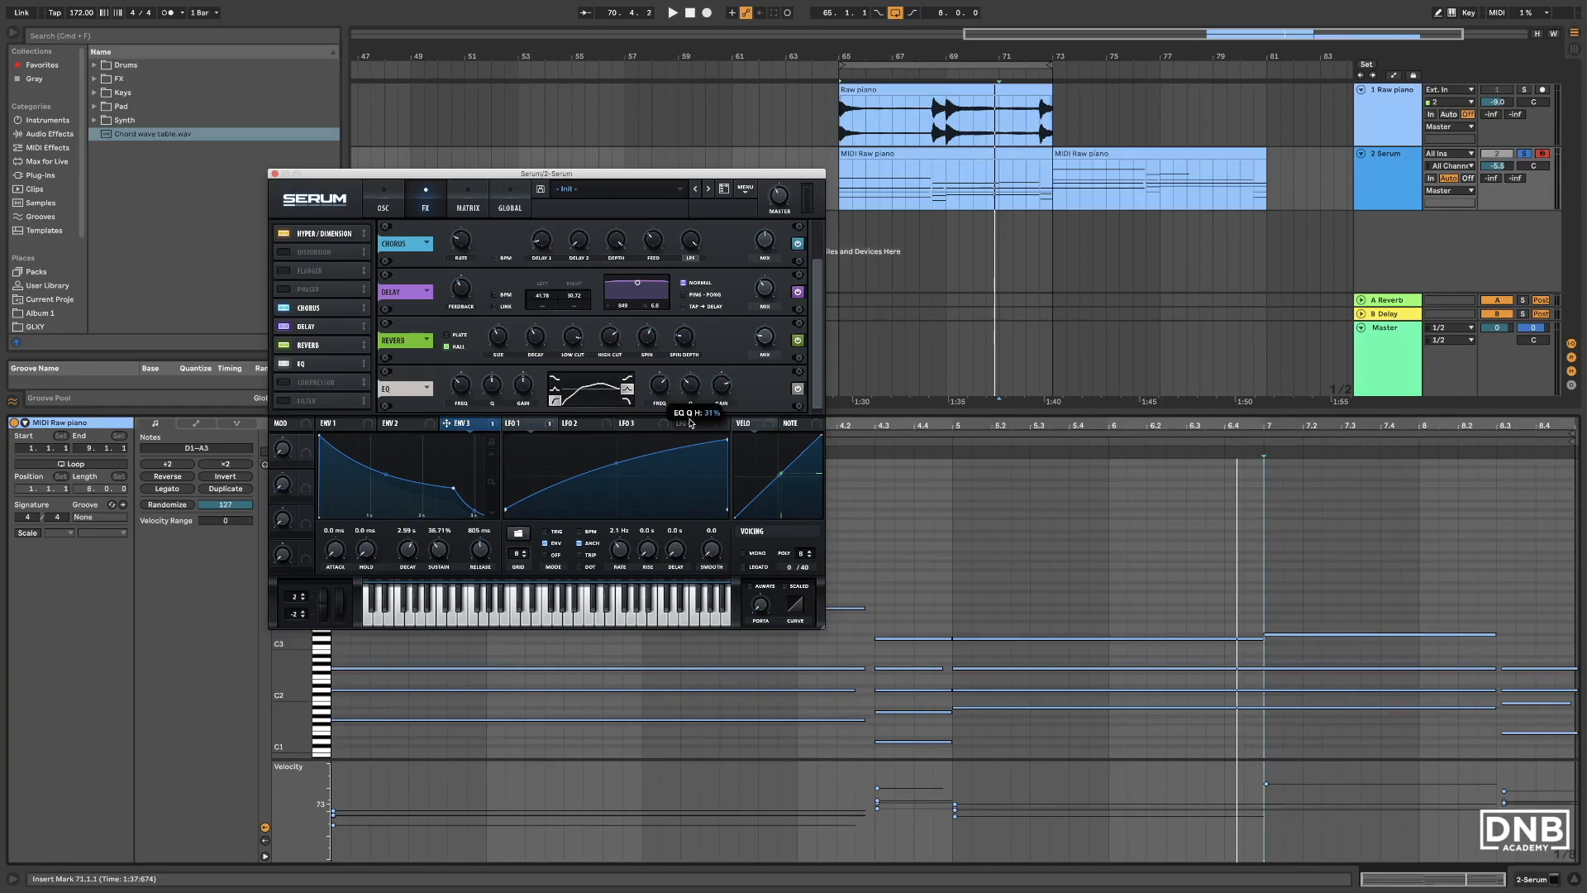
drag(695, 390, 695, 391)
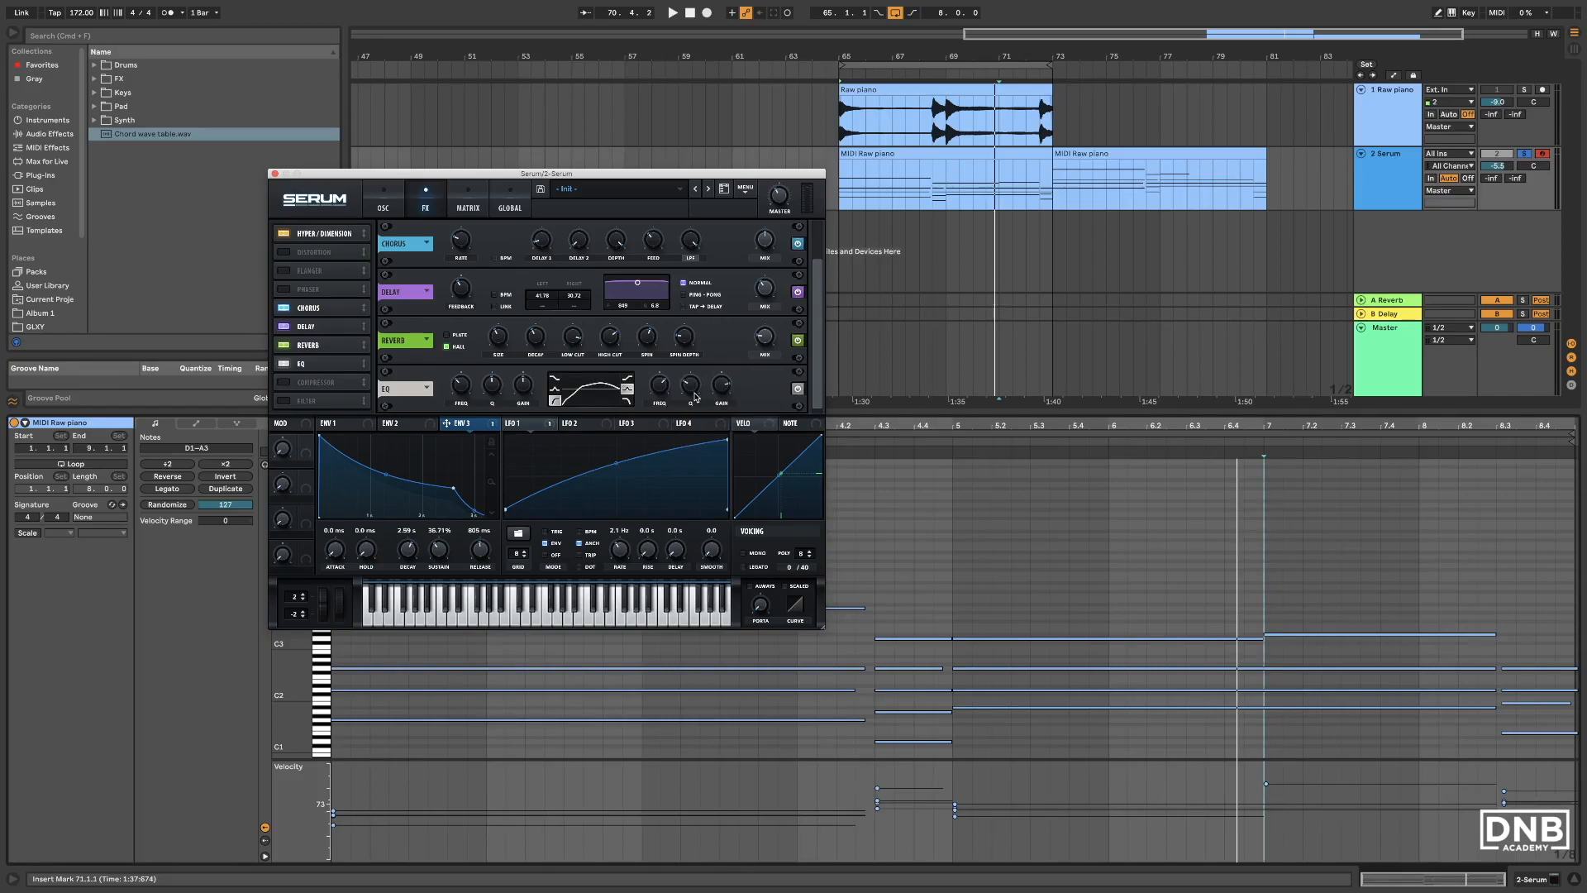
drag(696, 392, 692, 385)
Step: Play back the clip and compare the sound with the EQ bypassed and active
key(space)
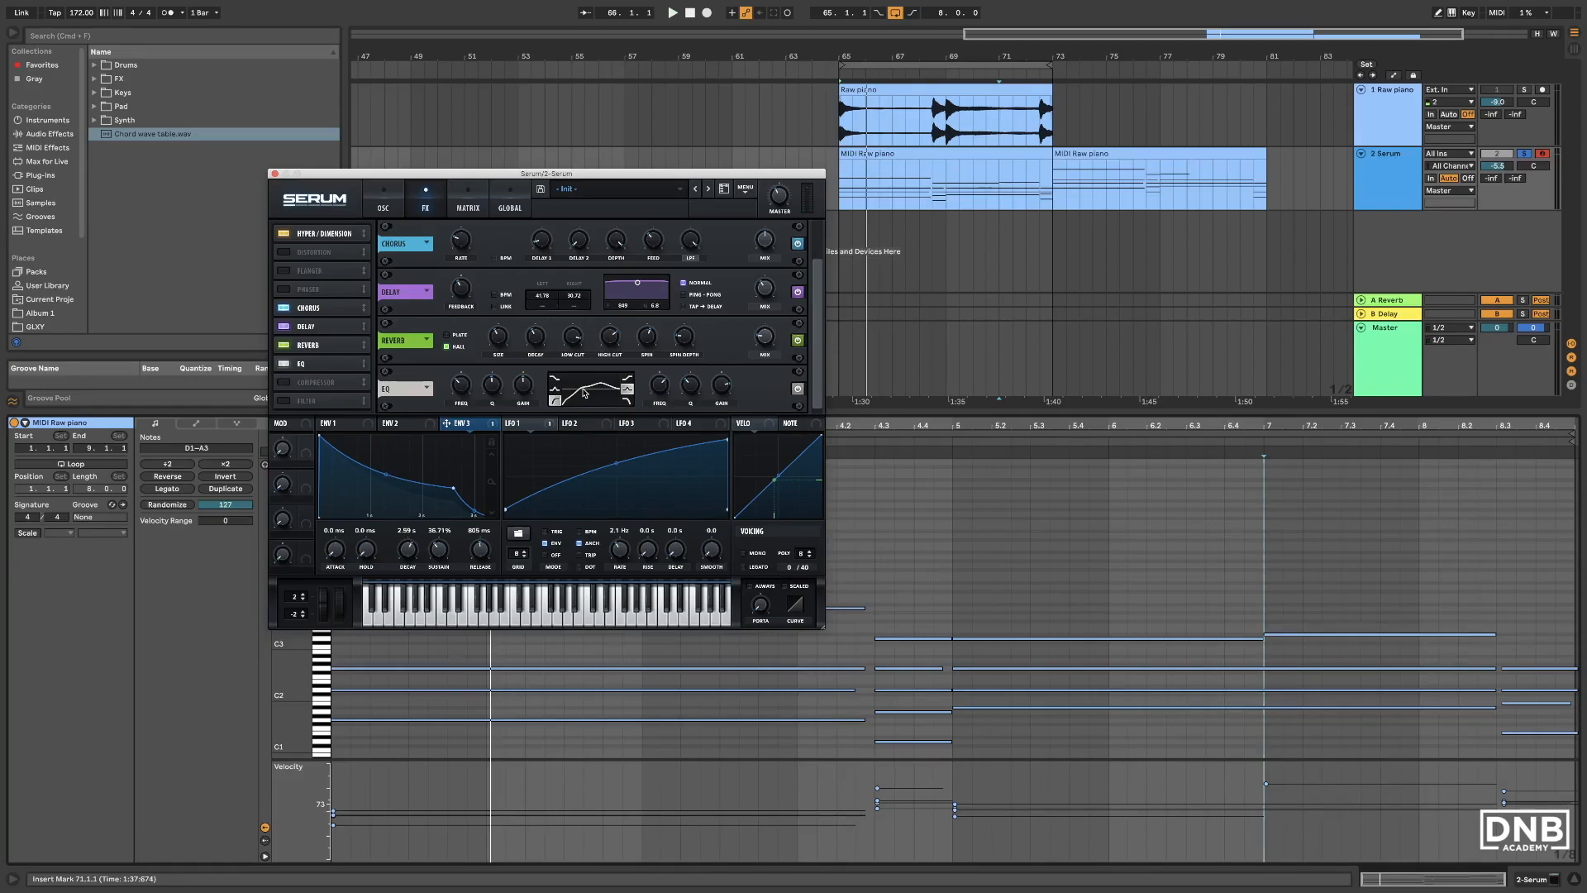
click(798, 389)
click(798, 388)
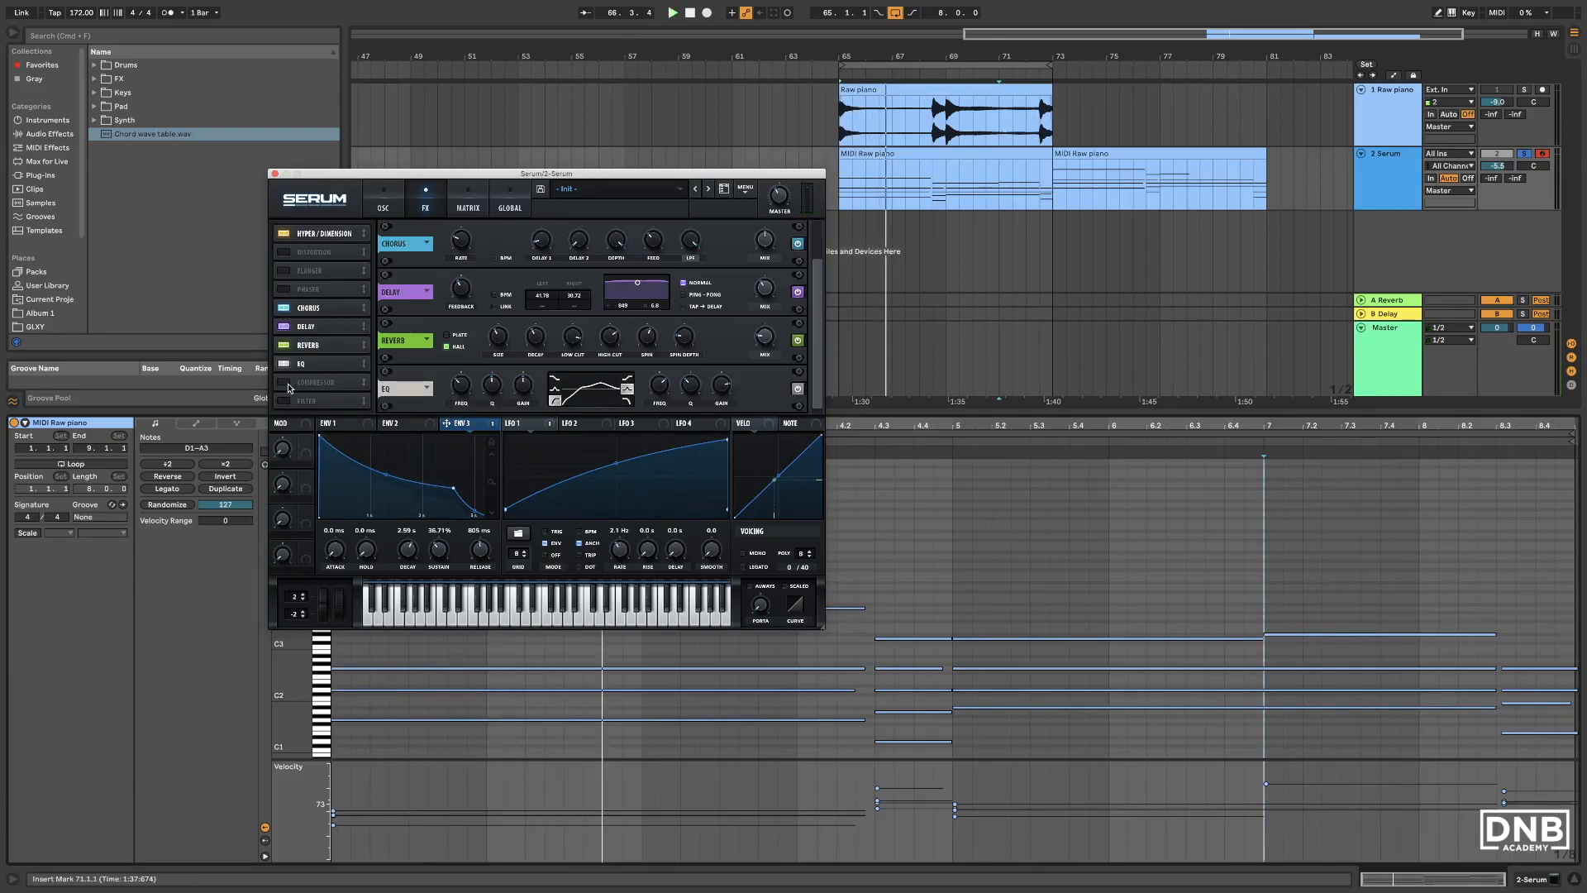
Step: Enable the compressor at the end of the effects chain, switch it to multiband mode and start playback
click(286, 383)
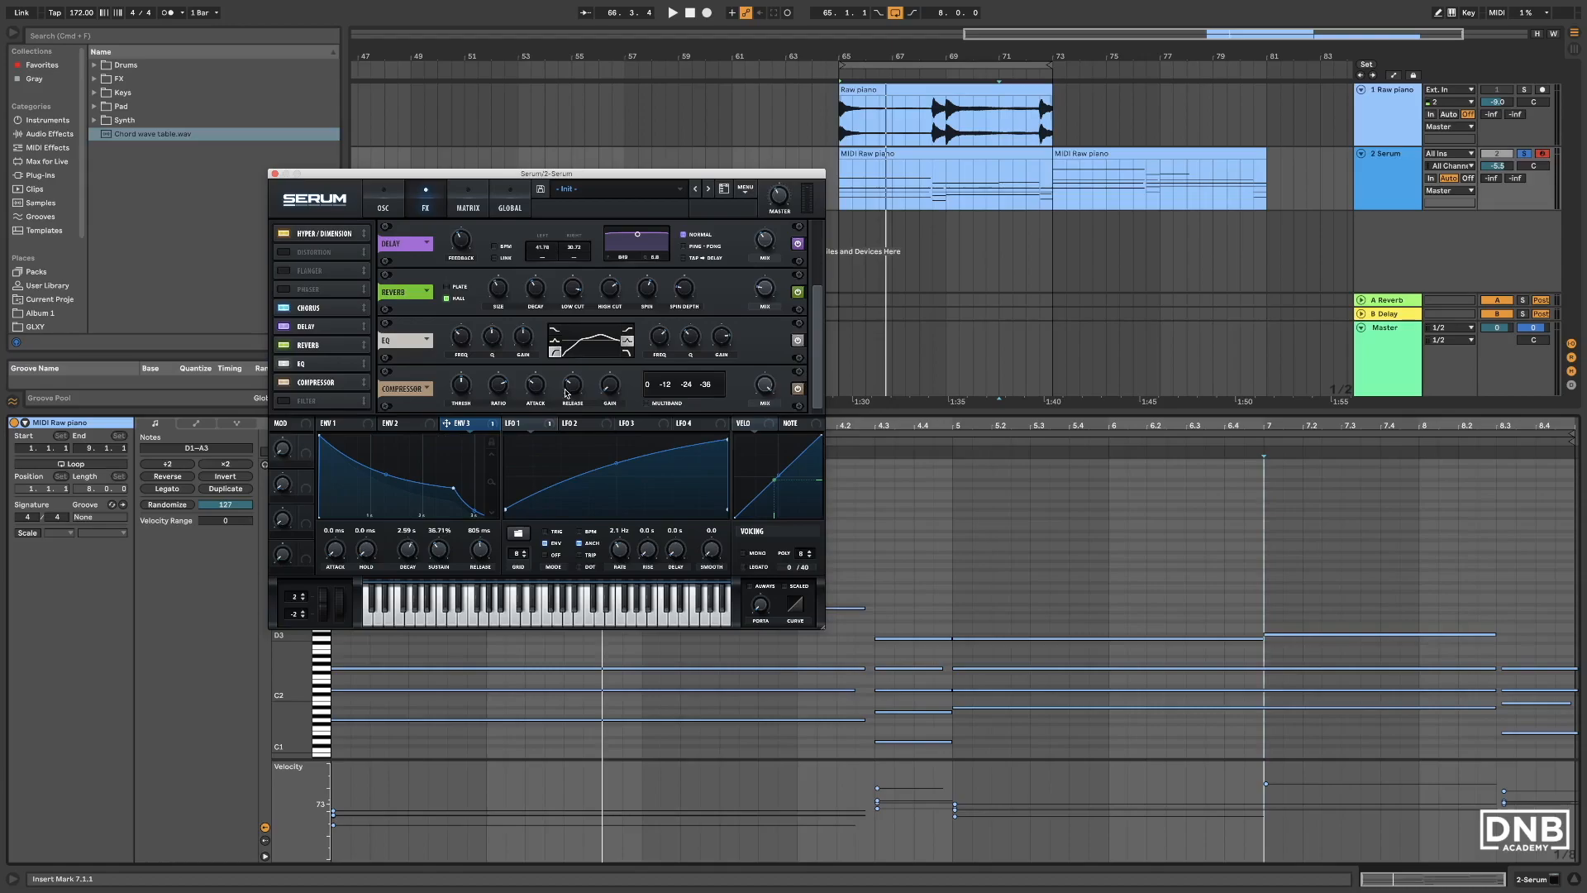
click(647, 403)
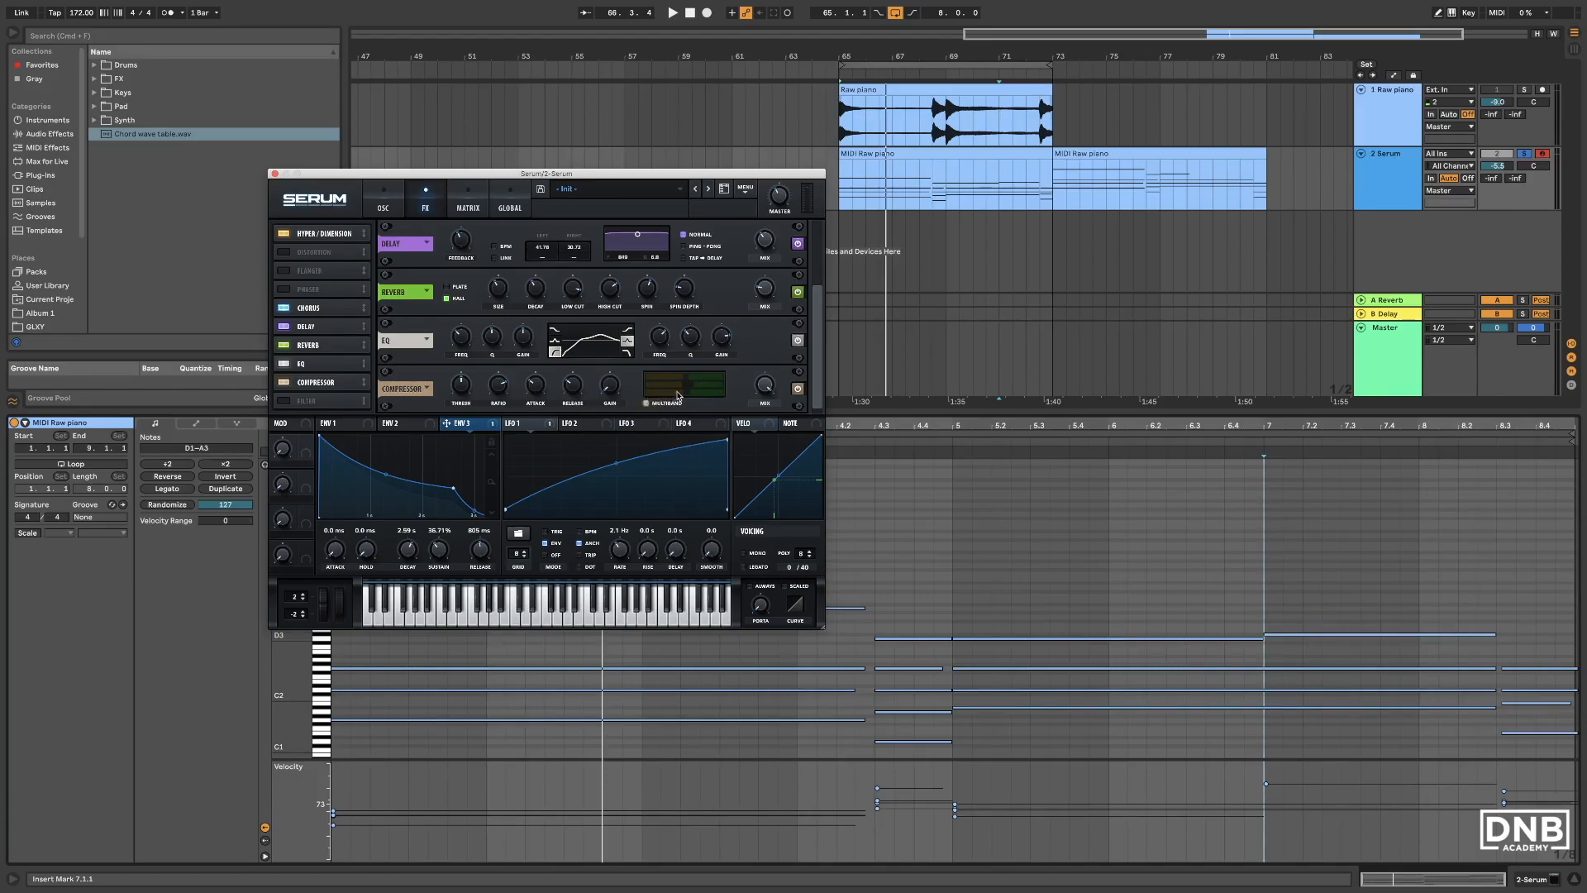
mouse_move(695, 382)
drag(696, 383, 696, 385)
key(space)
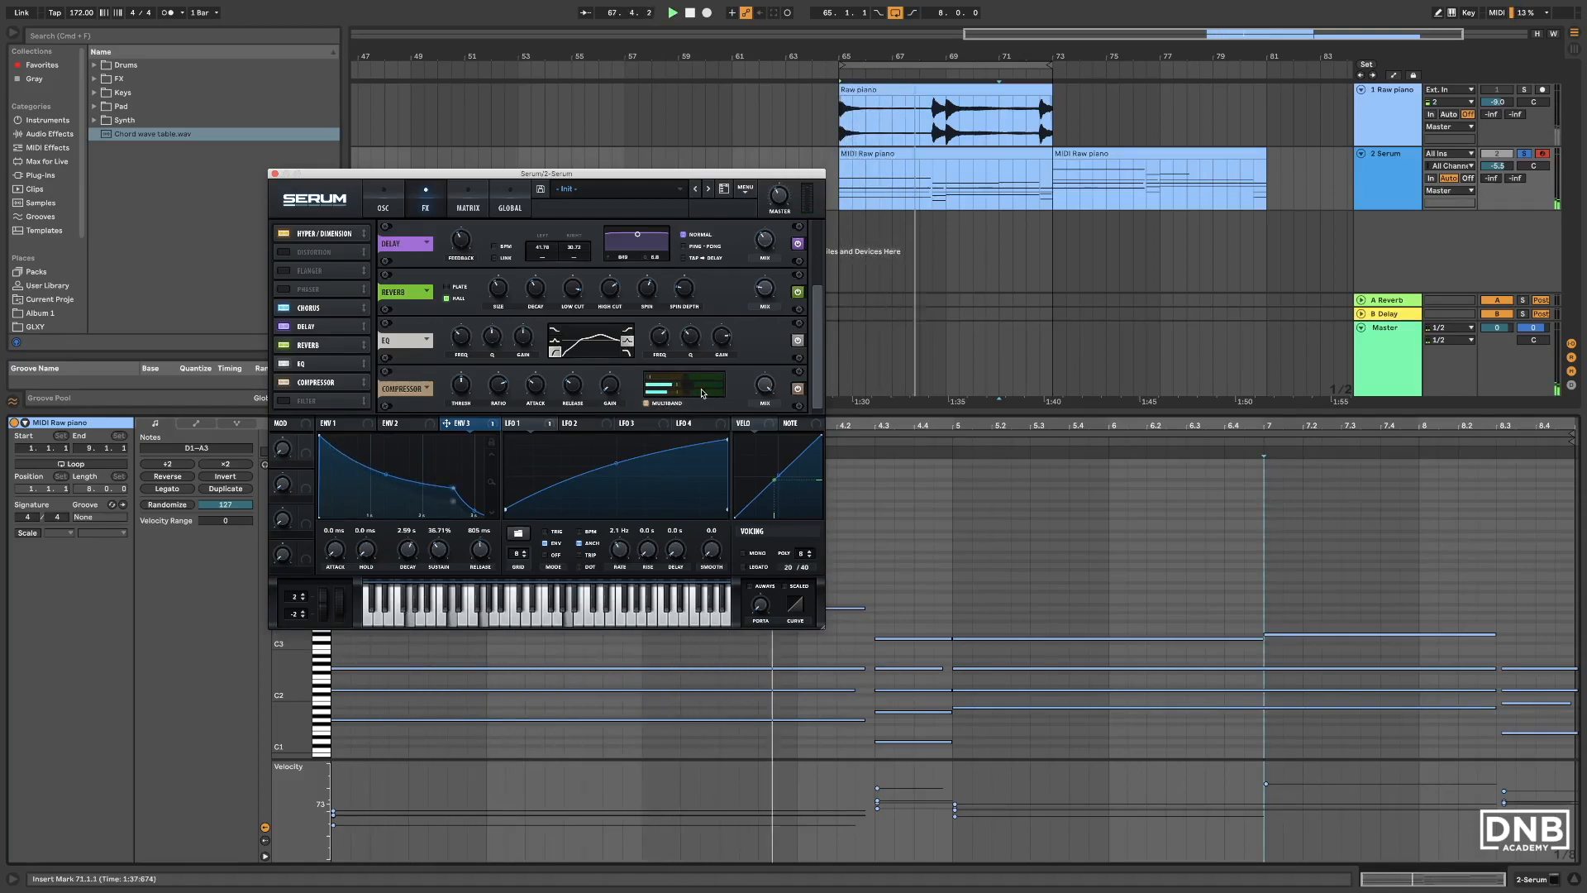
Step: Adjust the levels of the compressor's individual frequency bands while the clip plays
drag(700, 396, 702, 397)
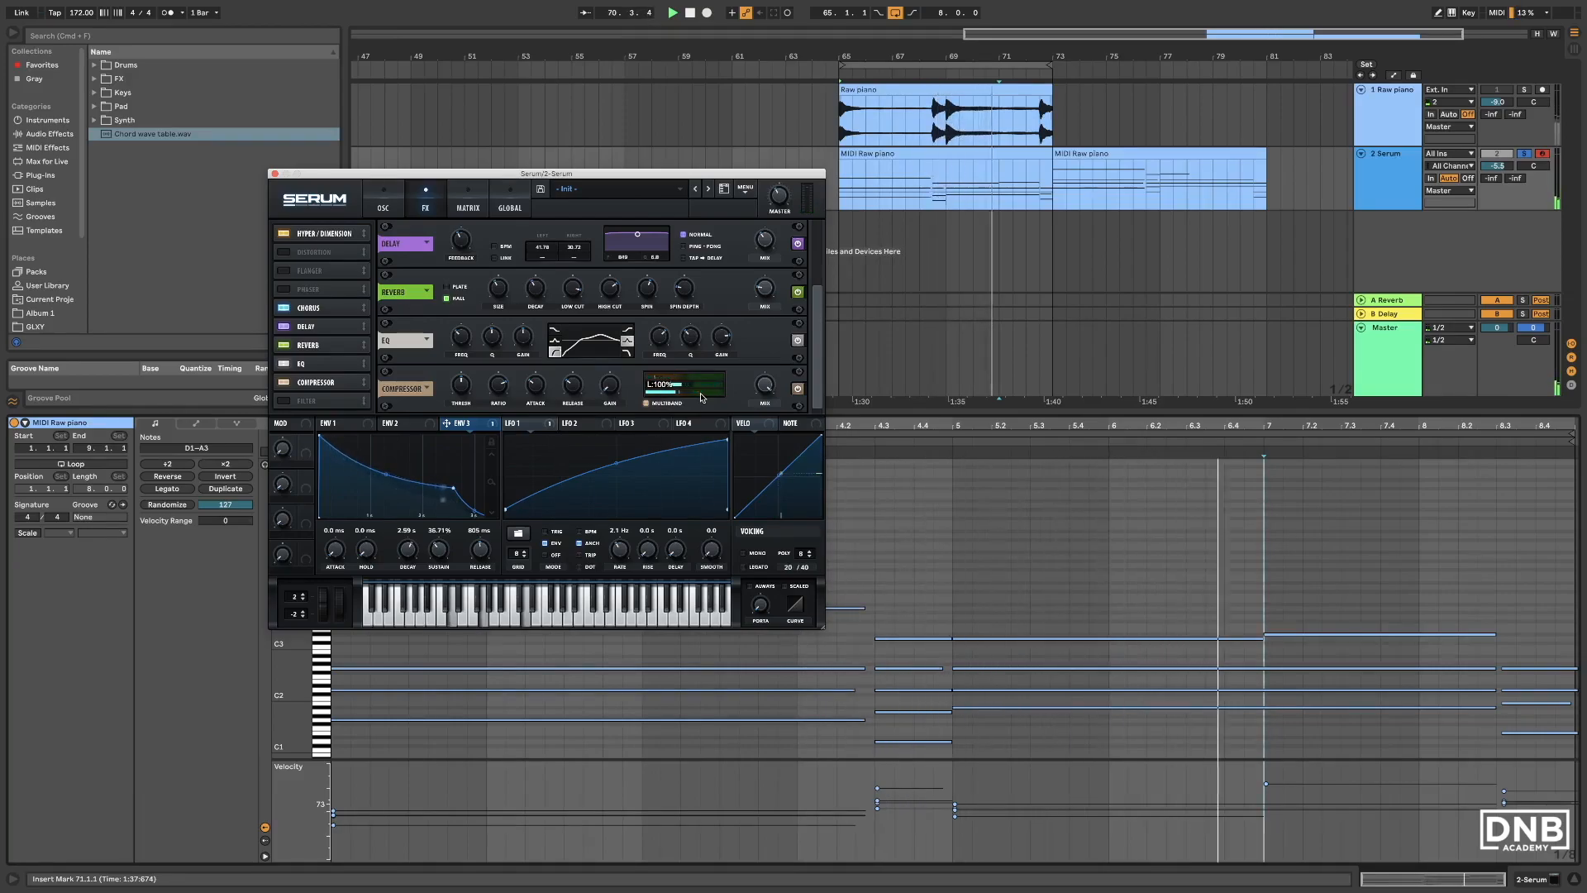
drag(700, 377, 687, 471)
drag(690, 388, 697, 391)
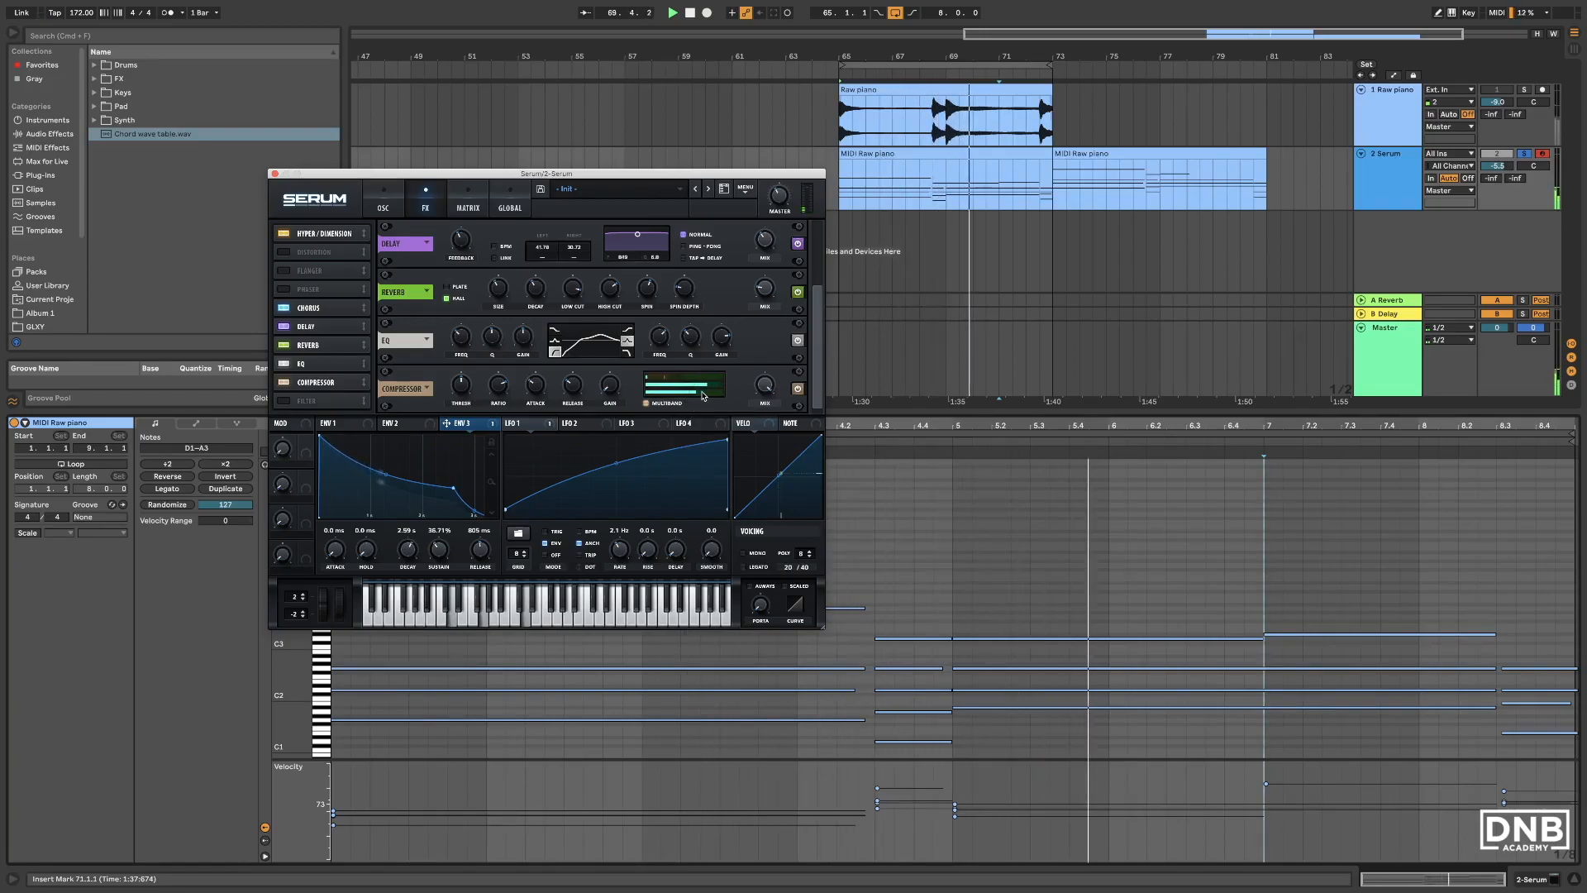
click(710, 386)
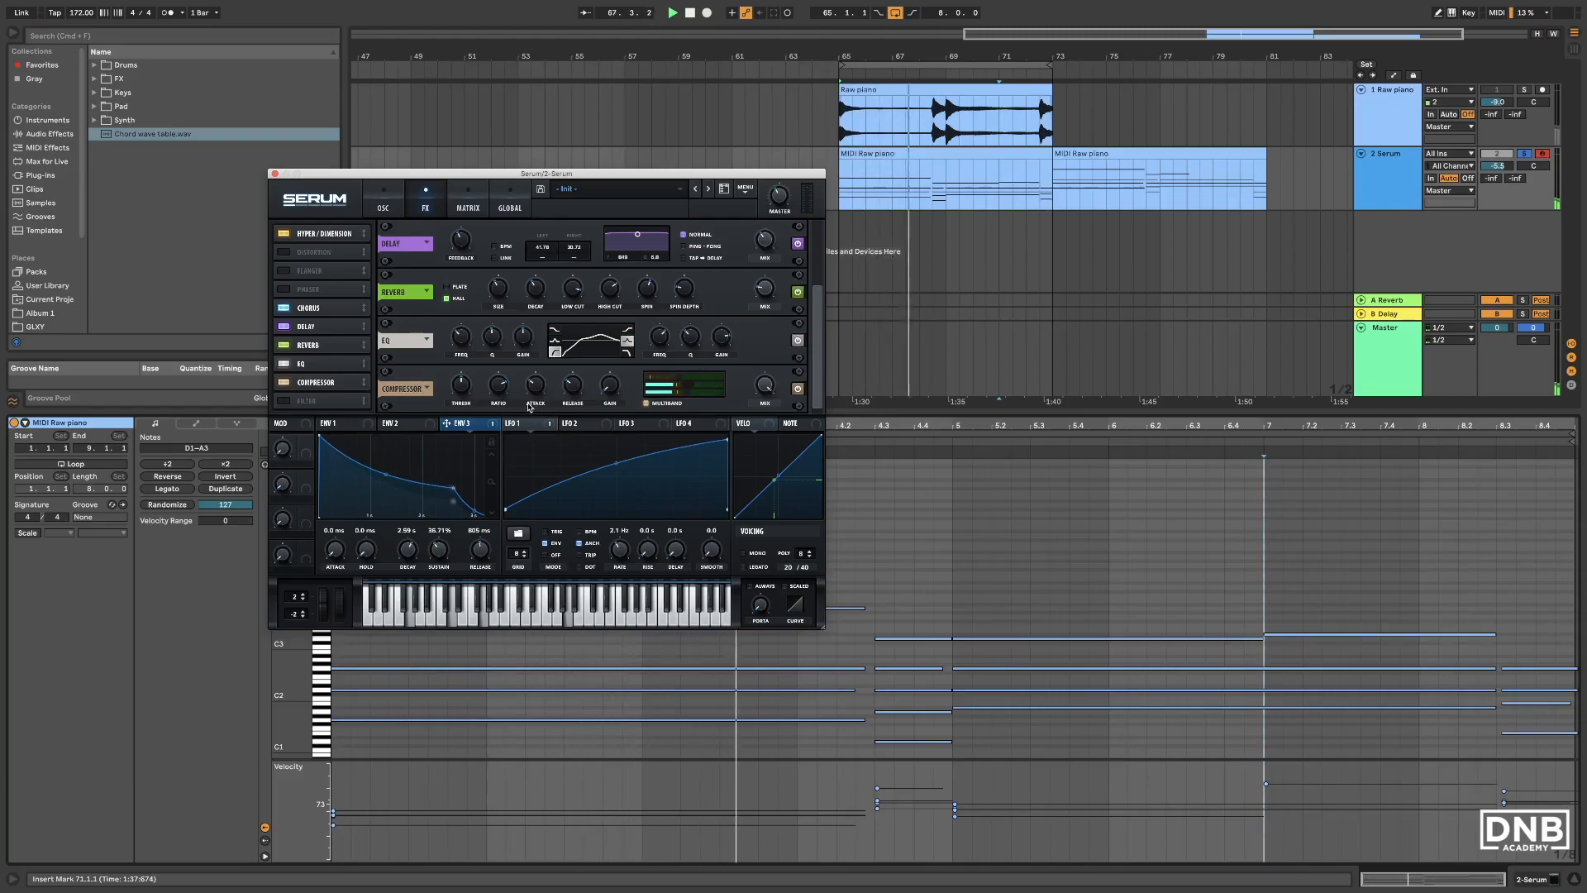
Step: Fine-tune the compressor's attack time by ear while the clip loops
mouse_move(543, 390)
drag(544, 389, 547, 367)
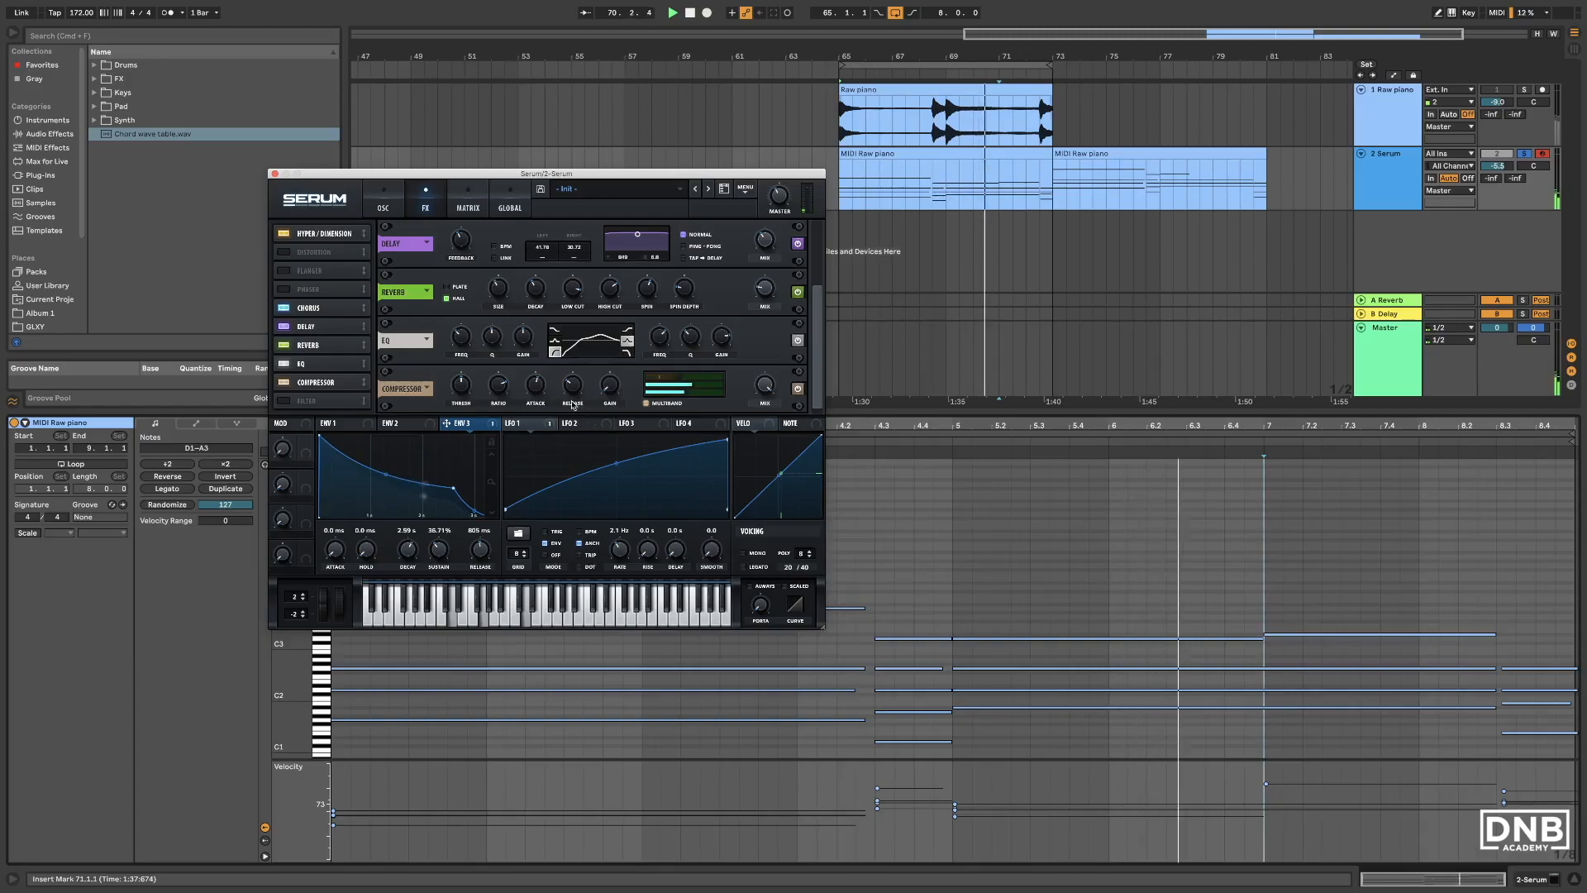
mouse_move(781, 192)
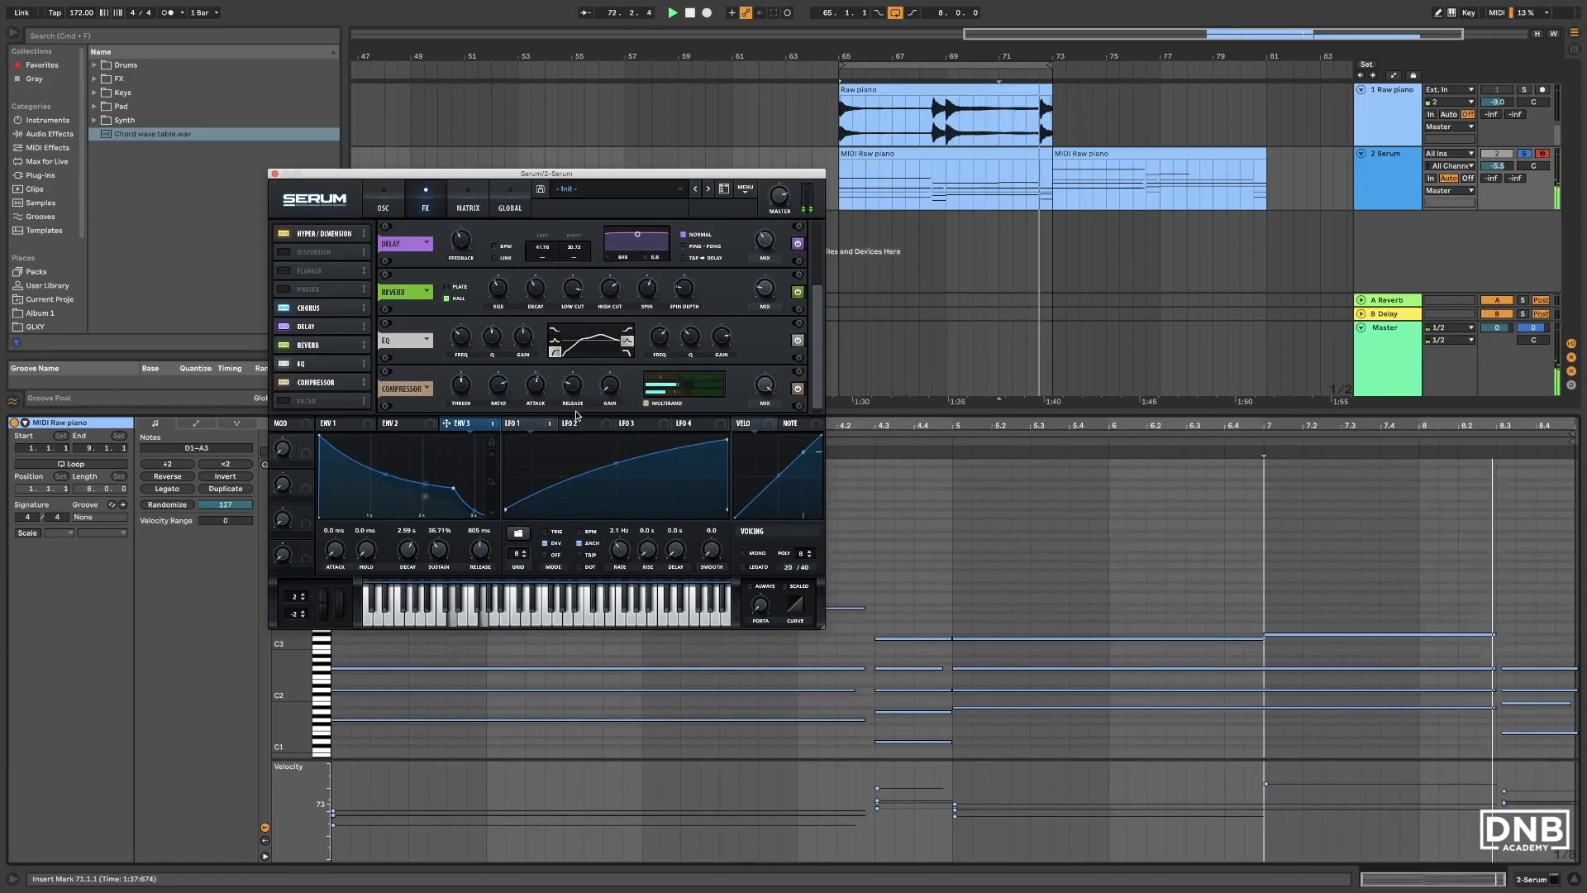
mouse_move(536, 397)
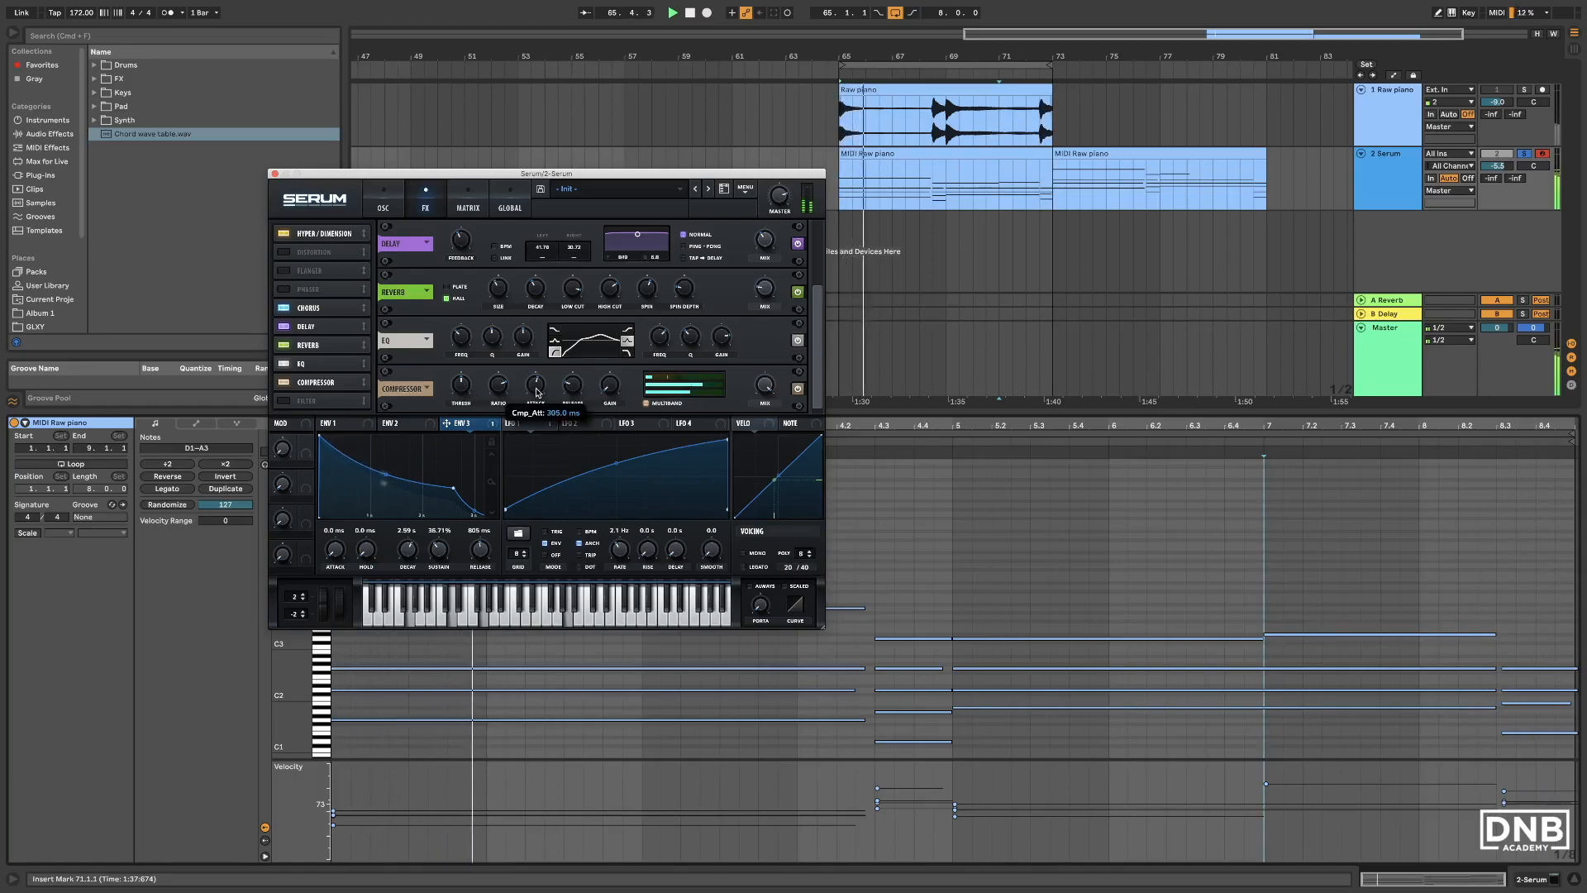
drag(536, 397, 540, 385)
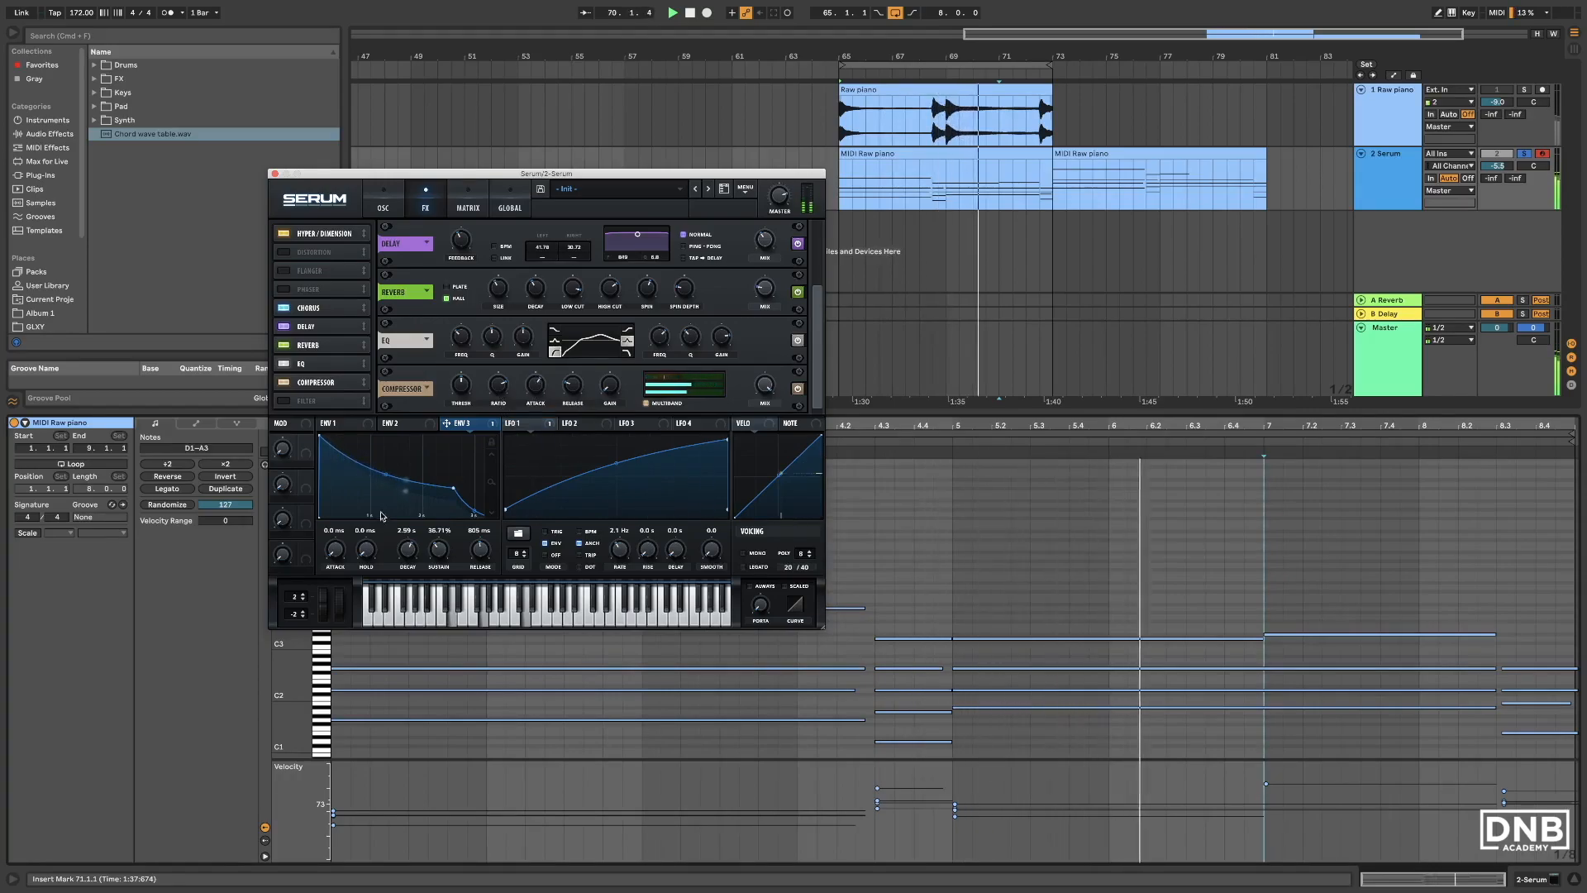
Step: Set the attack of envelope 1 to 25 ms while auditioning the chords
drag(330, 548, 344, 533)
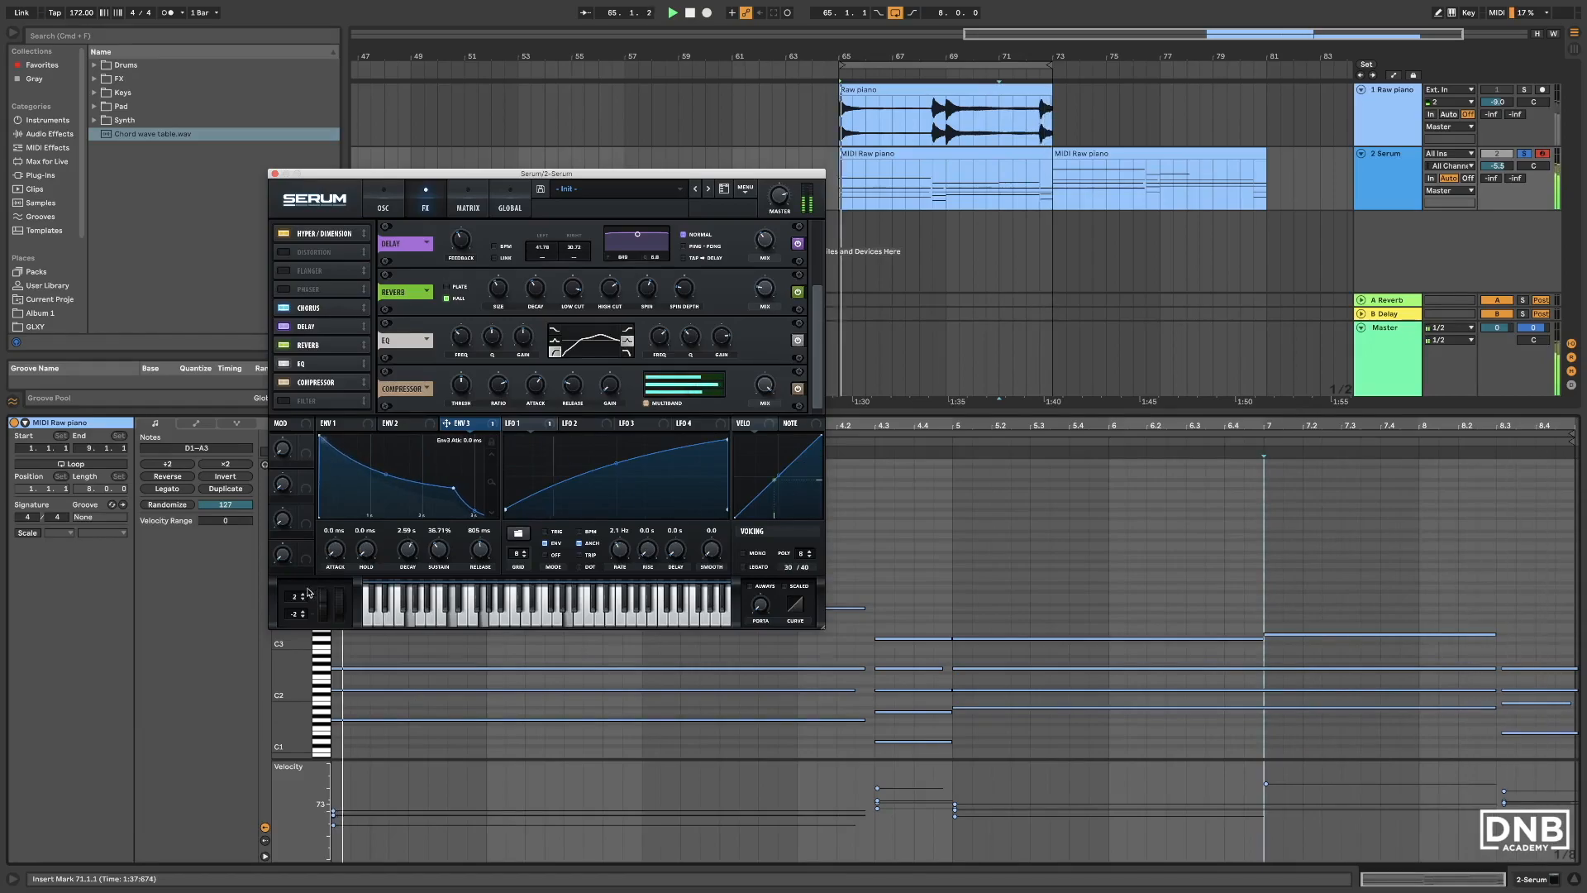
click(335, 423)
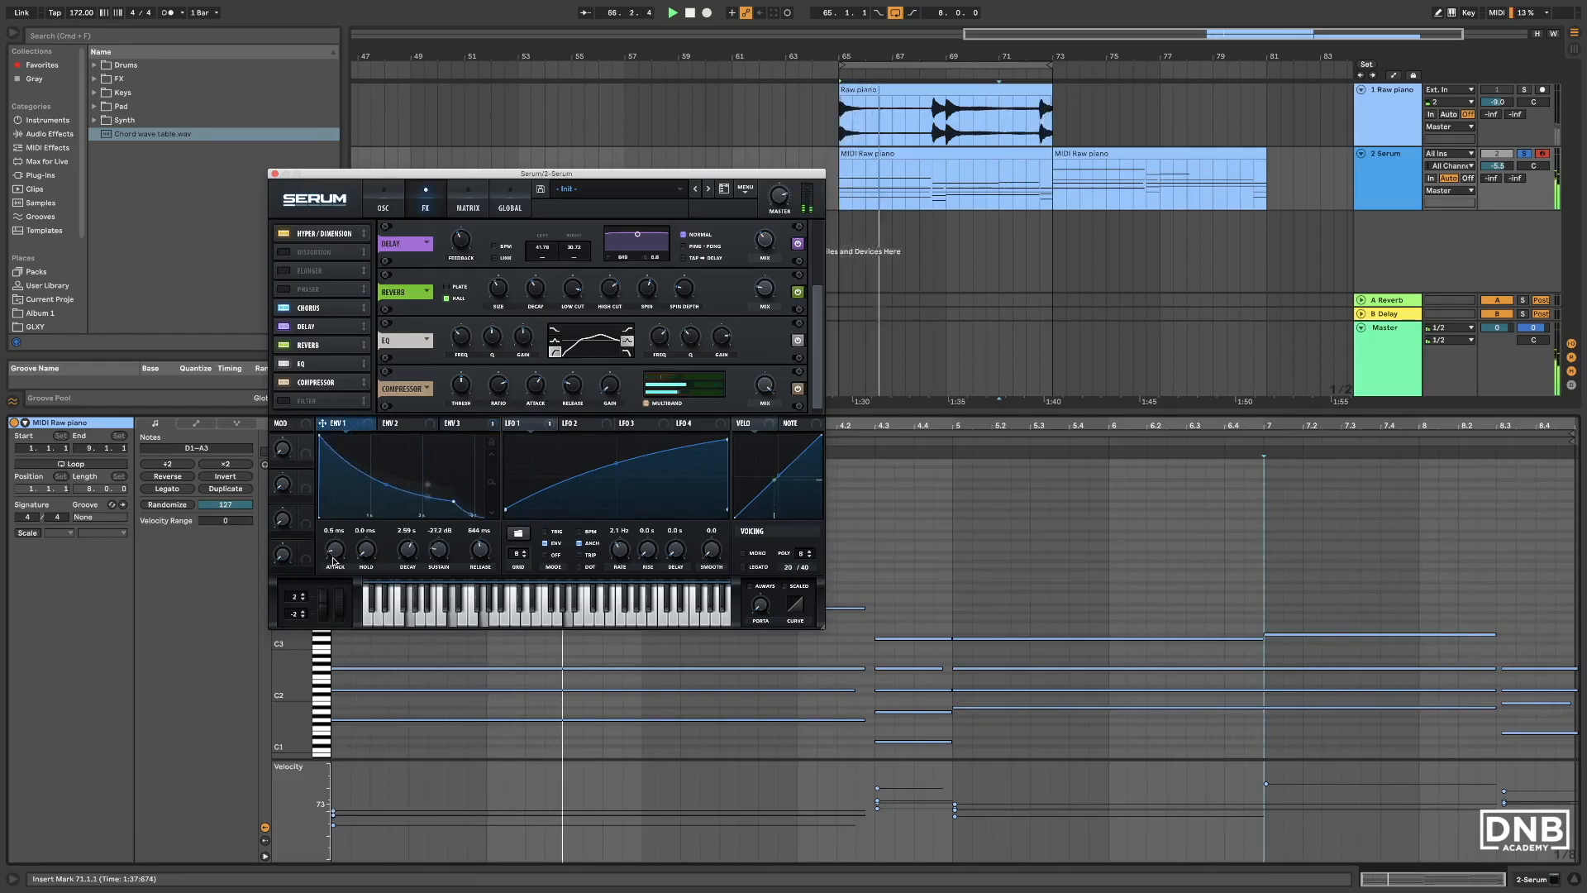
drag(336, 547, 341, 548)
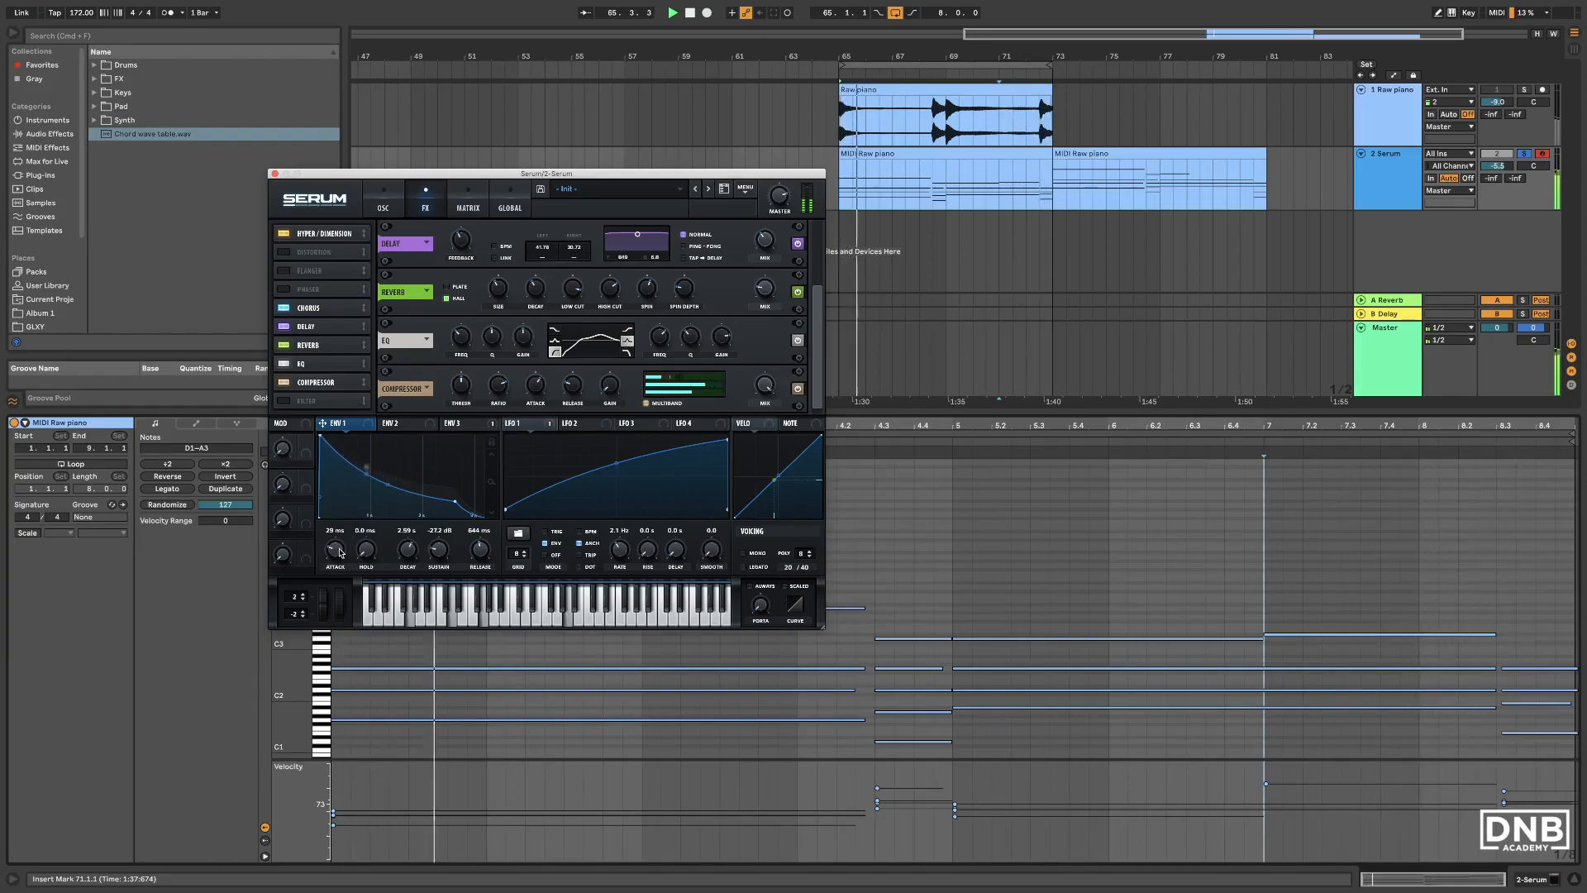
drag(340, 546, 340, 550)
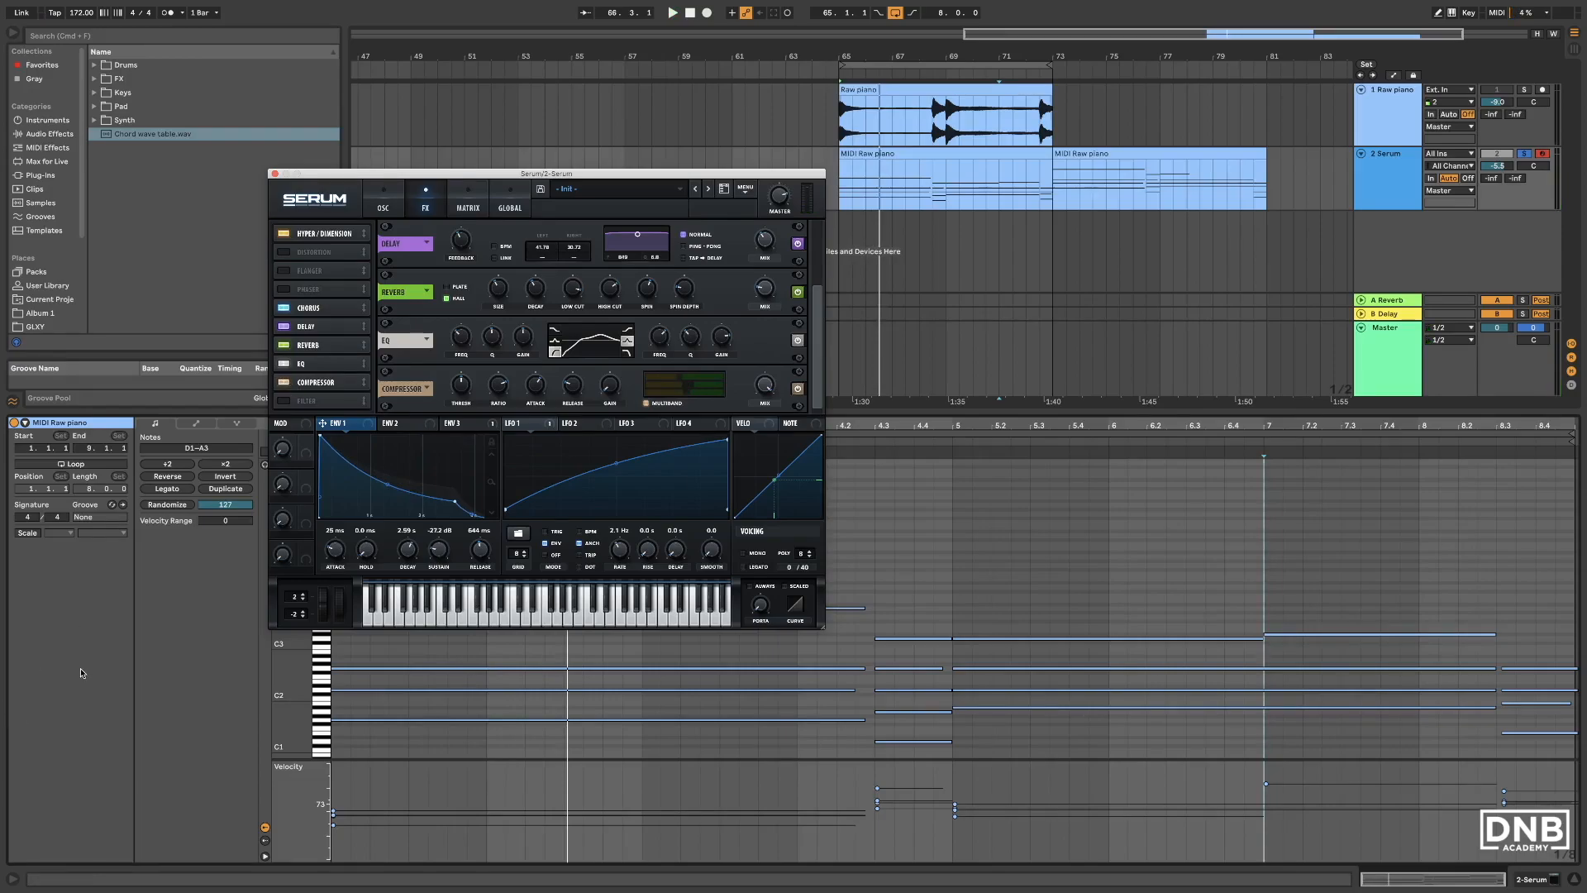
Step: Enable the filter effect after the compressor and set its type to MG Low 18
click(283, 401)
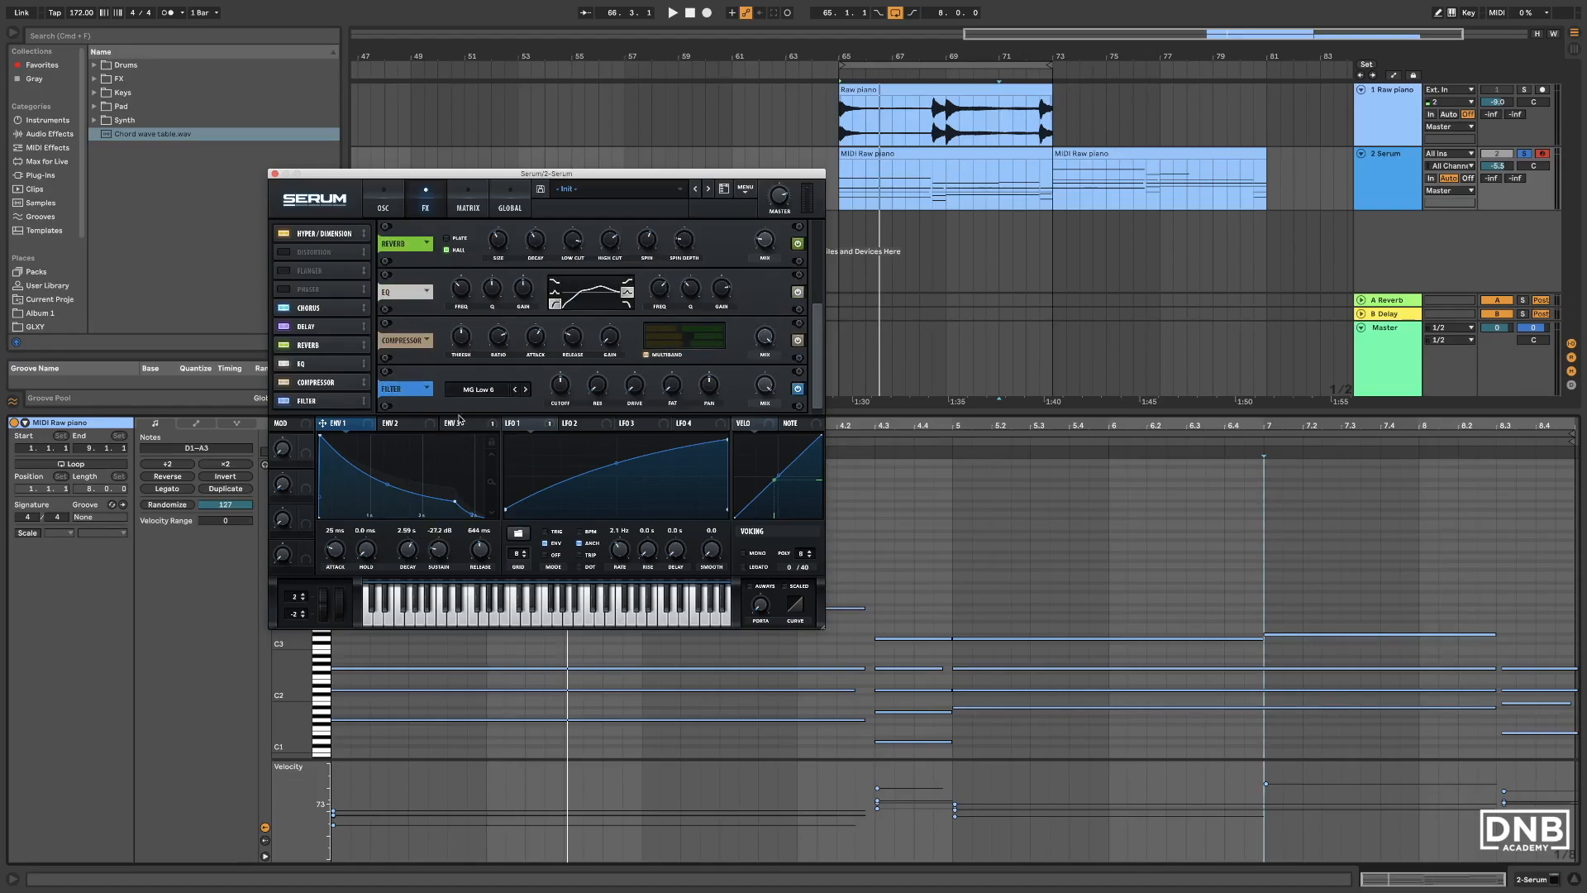
click(479, 389)
mouse_move(483, 403)
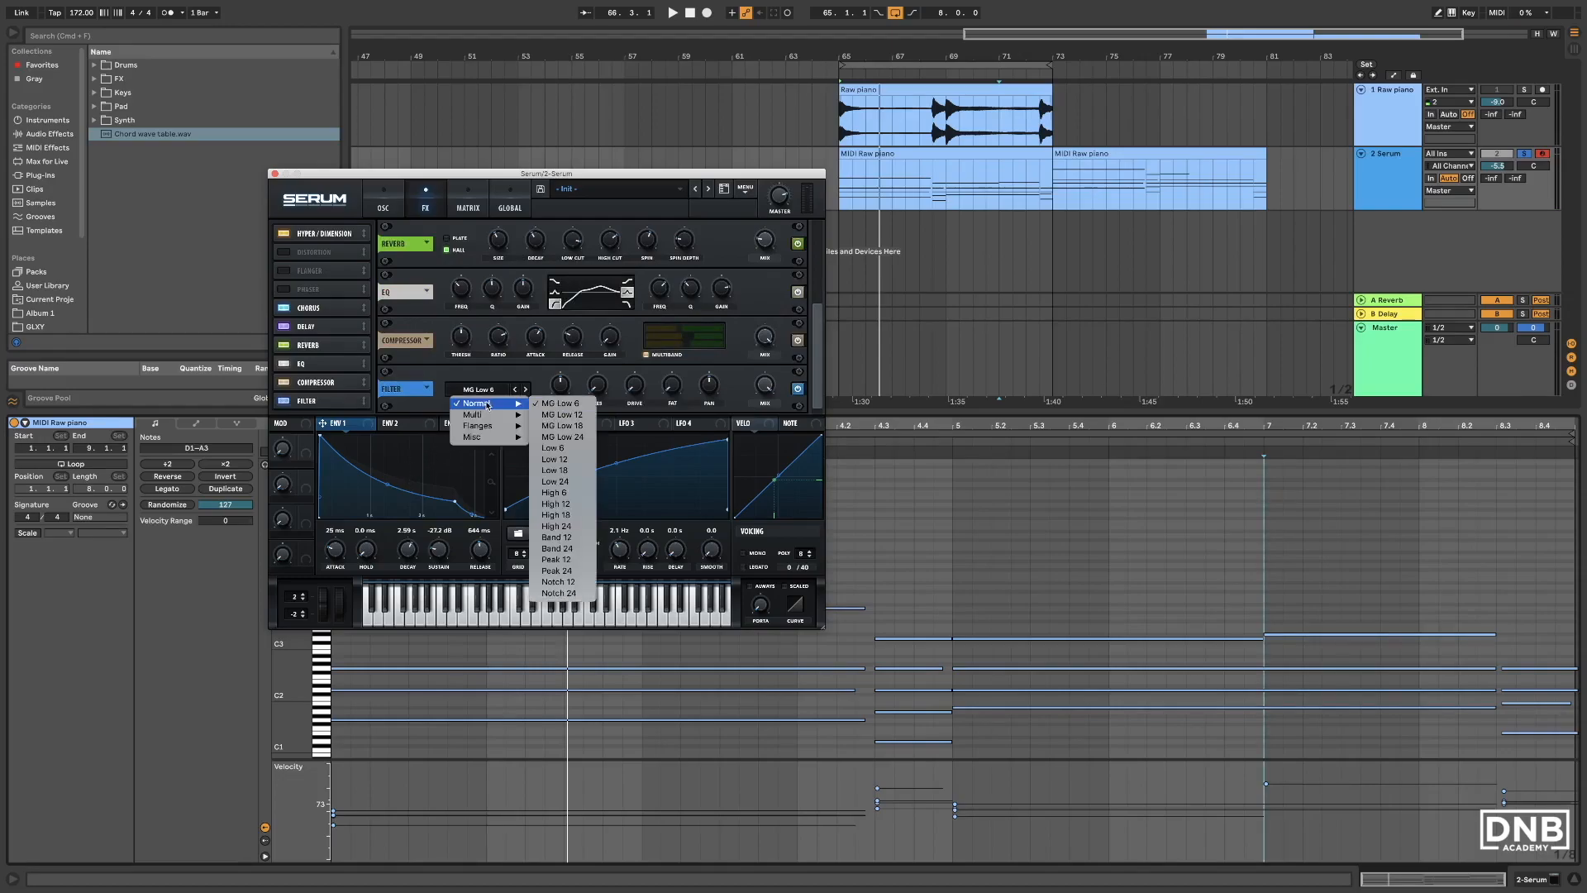
click(570, 427)
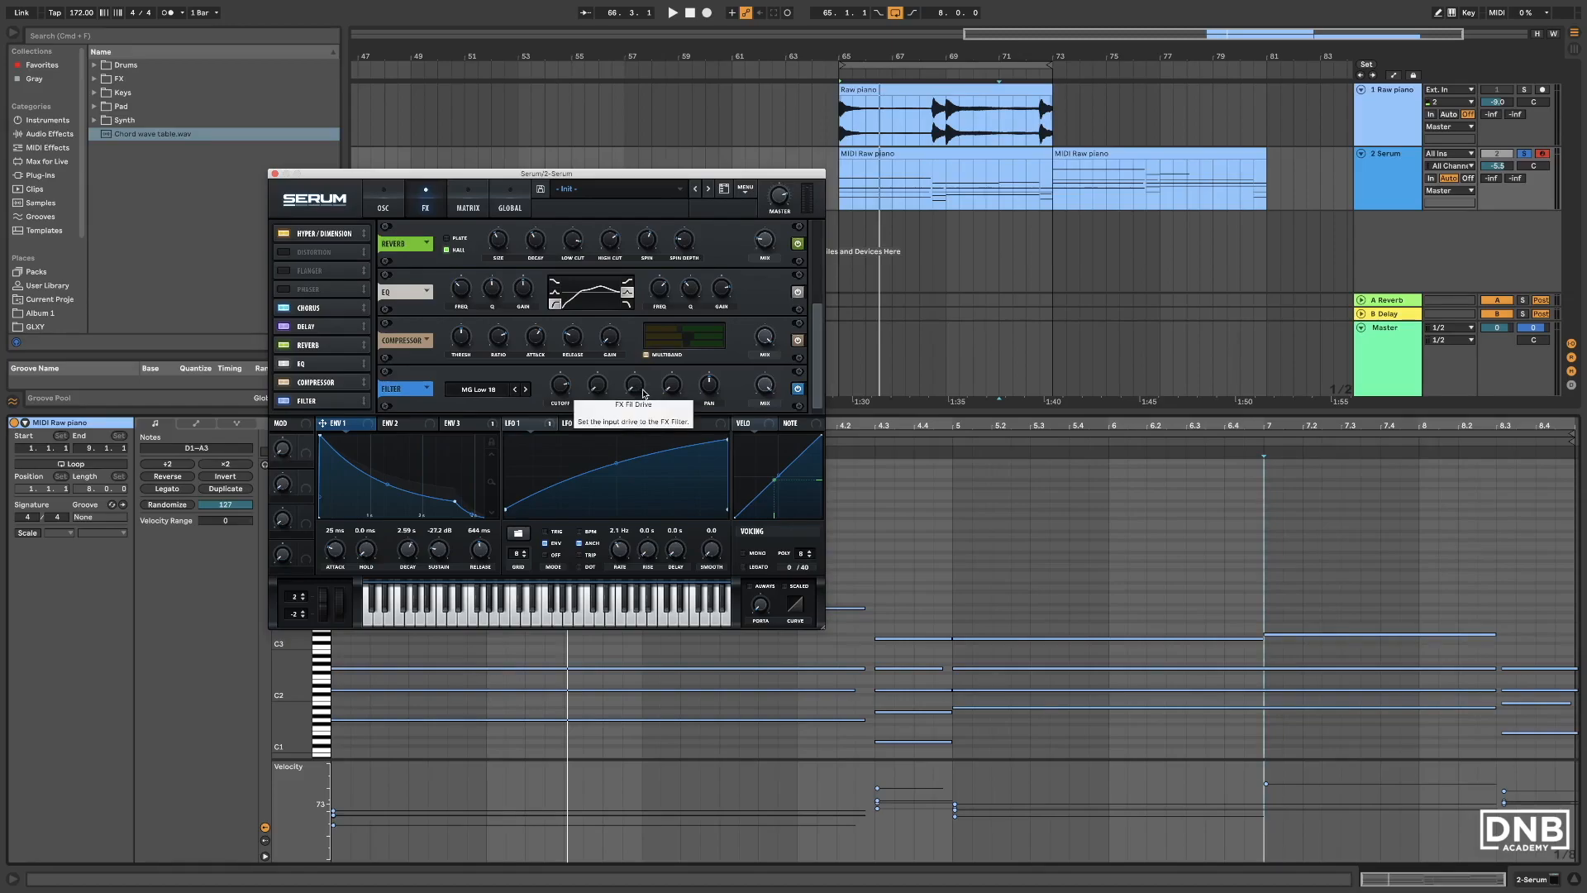
Step: Play back the clip and compare the sound with the filter effect bypassed and active
key(space)
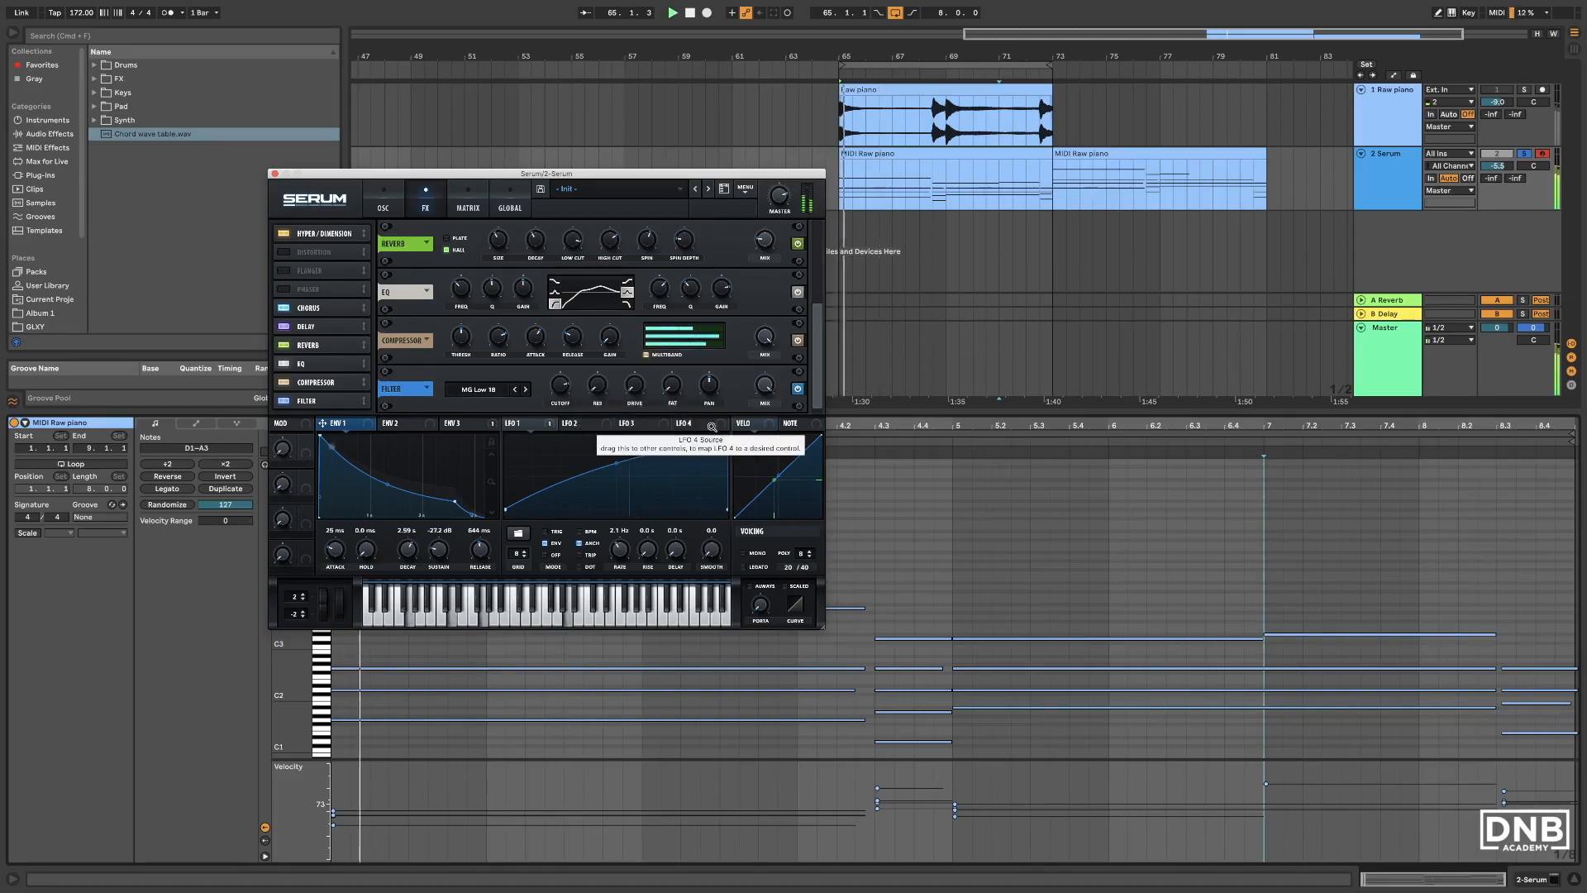
click(799, 389)
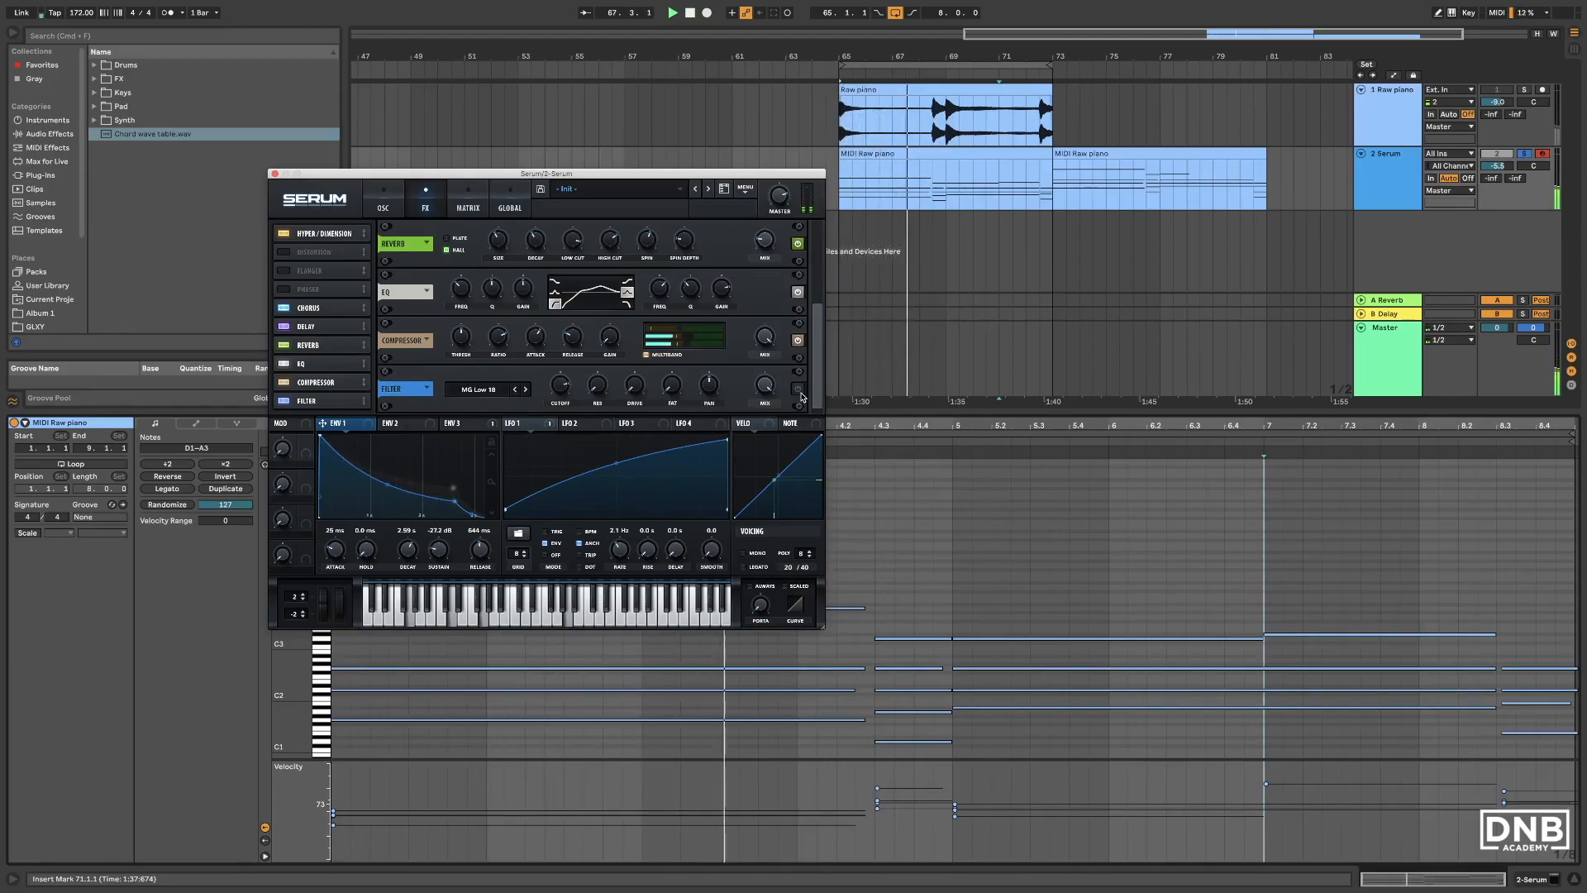
click(796, 390)
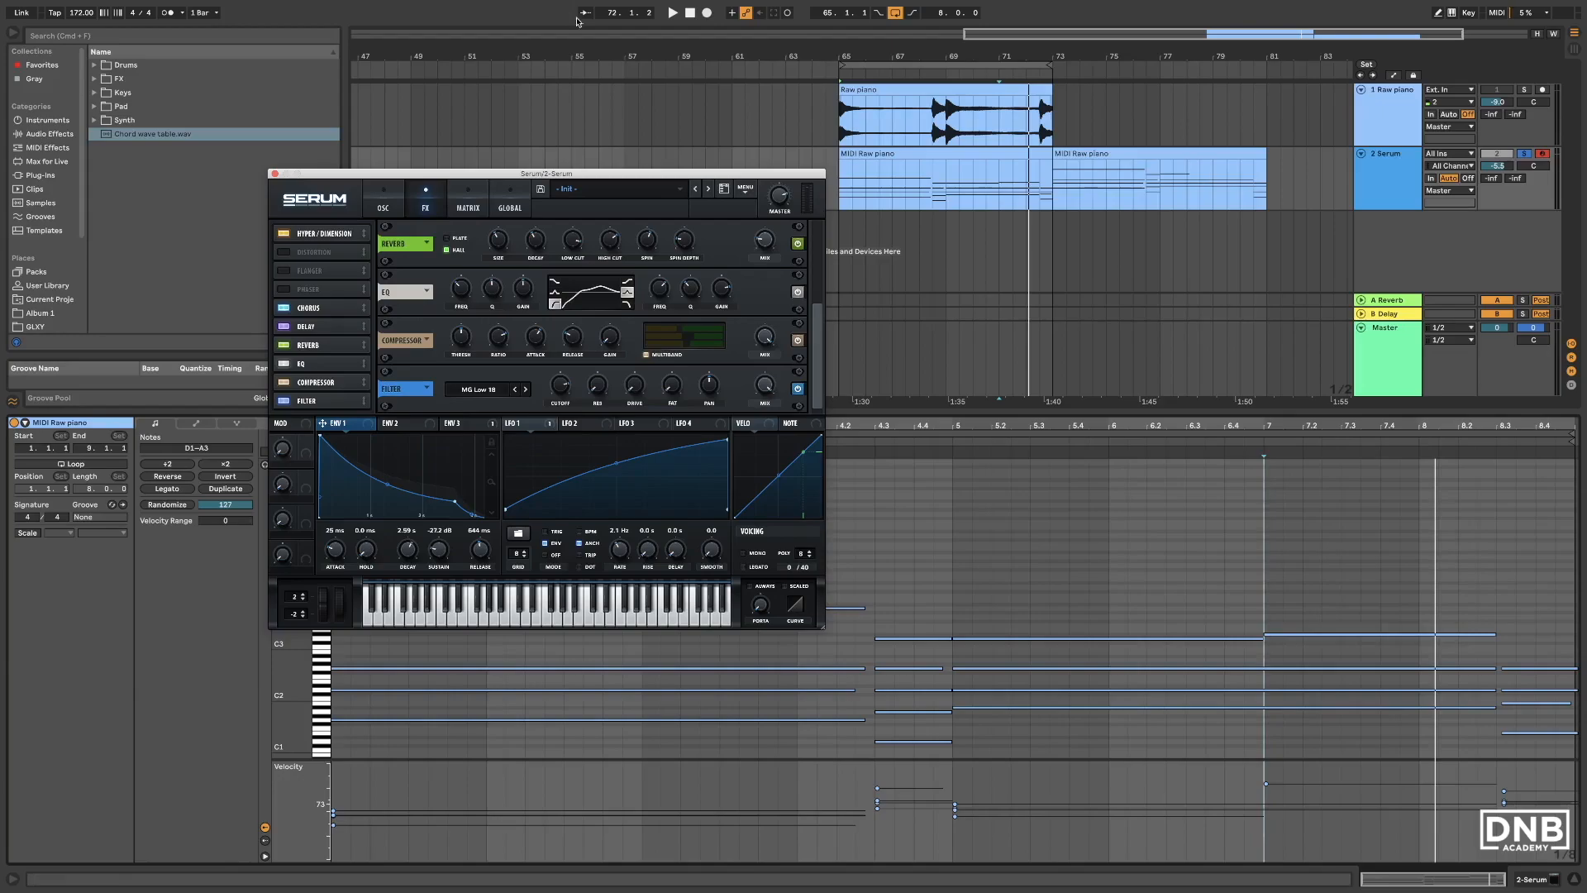
Step: Close the synth window and audition the first MIDI clip on the Serum track
click(929, 154)
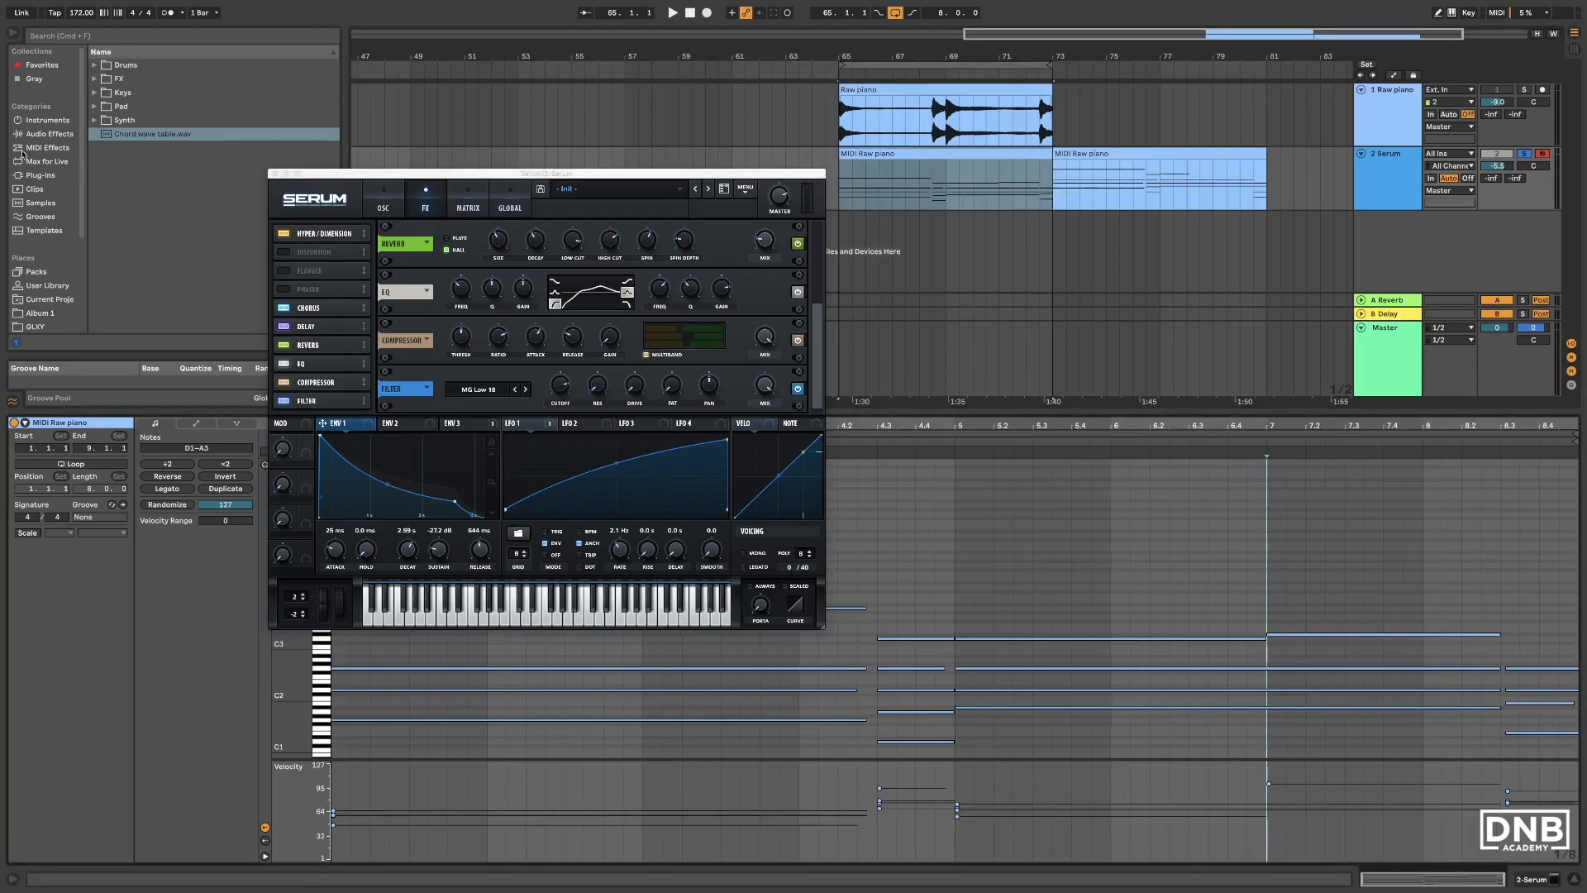
click(276, 174)
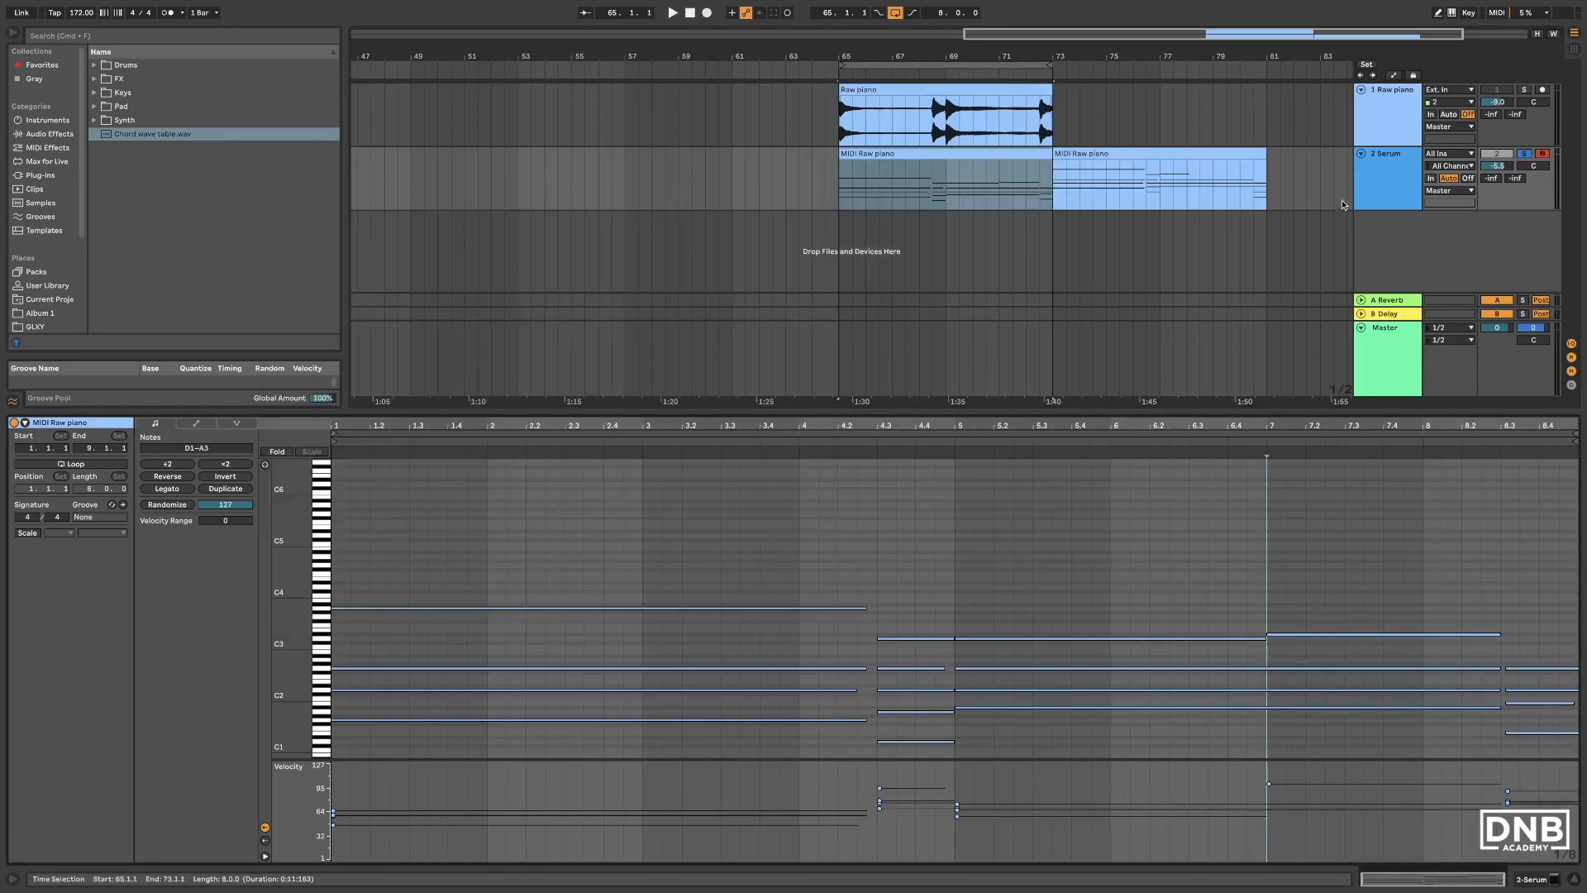
key(space)
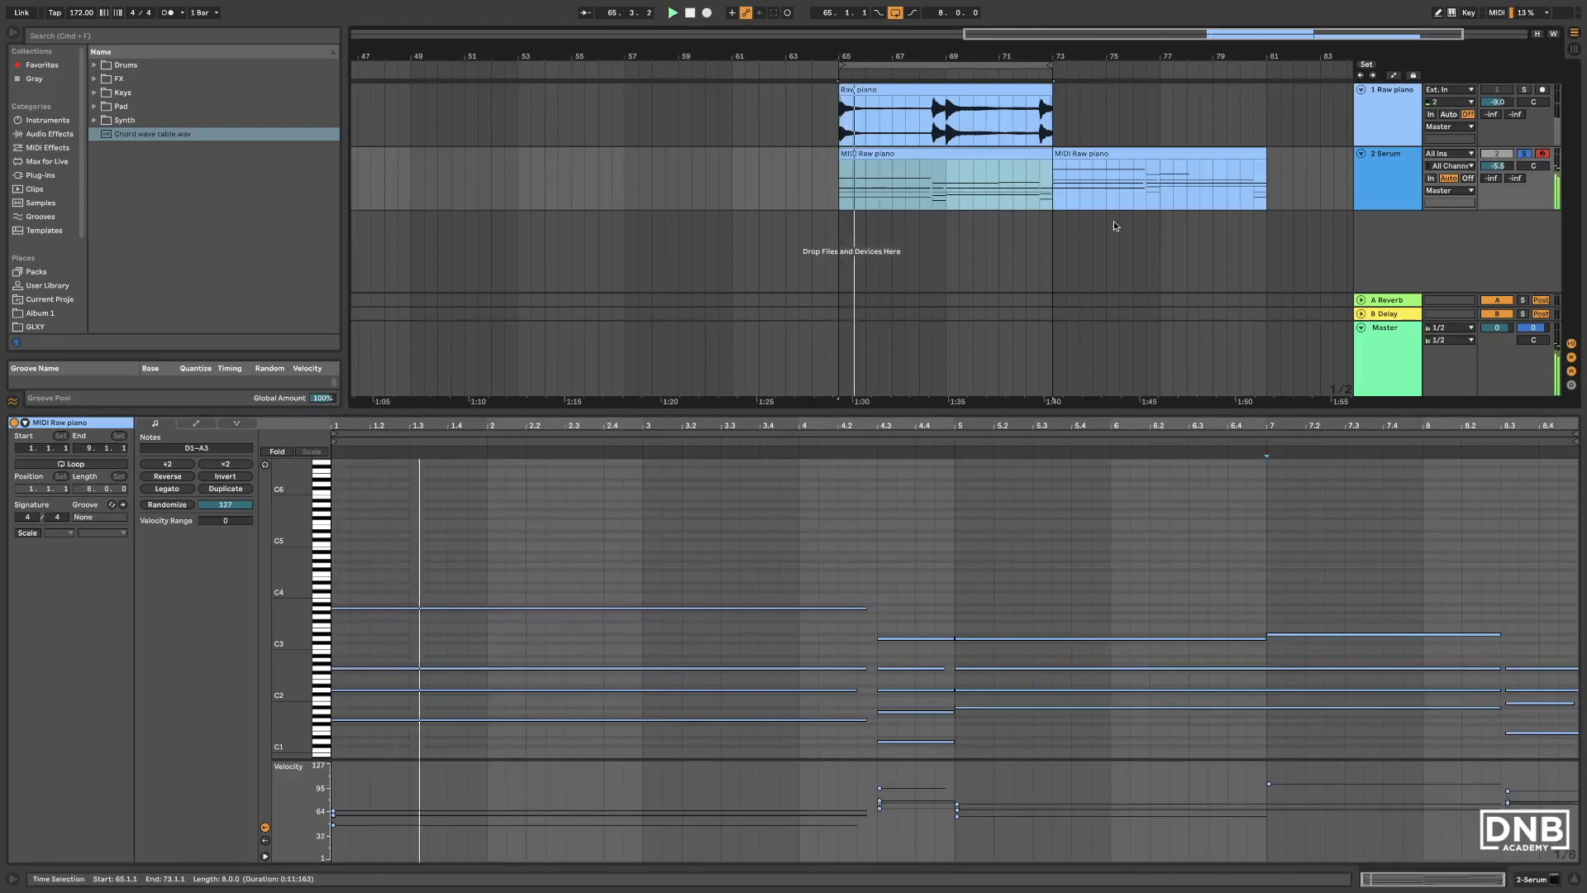
click(1380, 203)
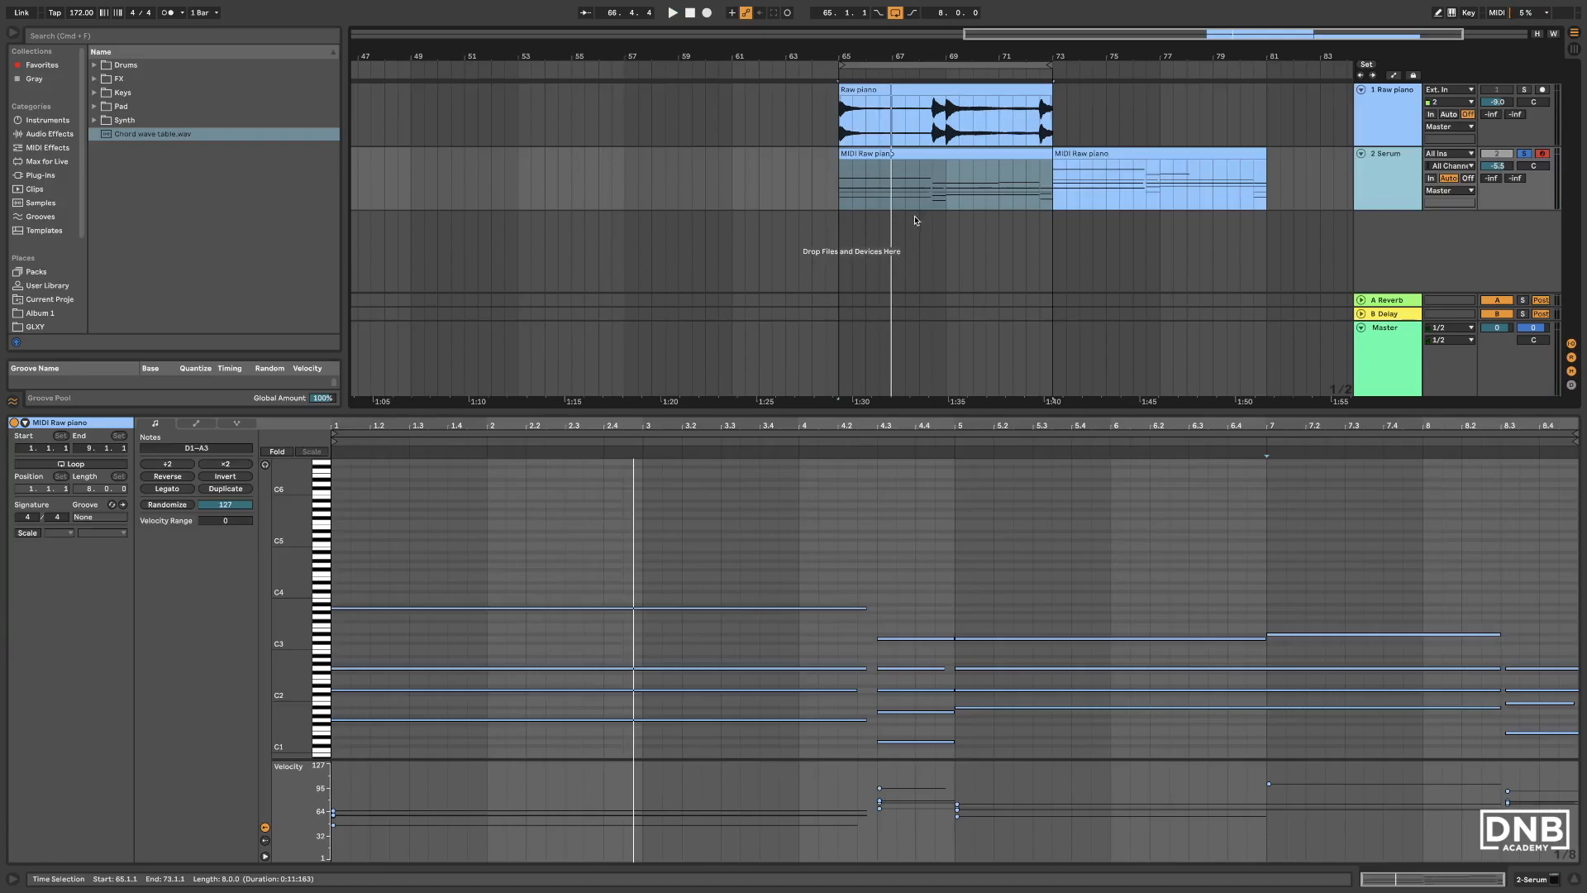
click(908, 154)
key(space)
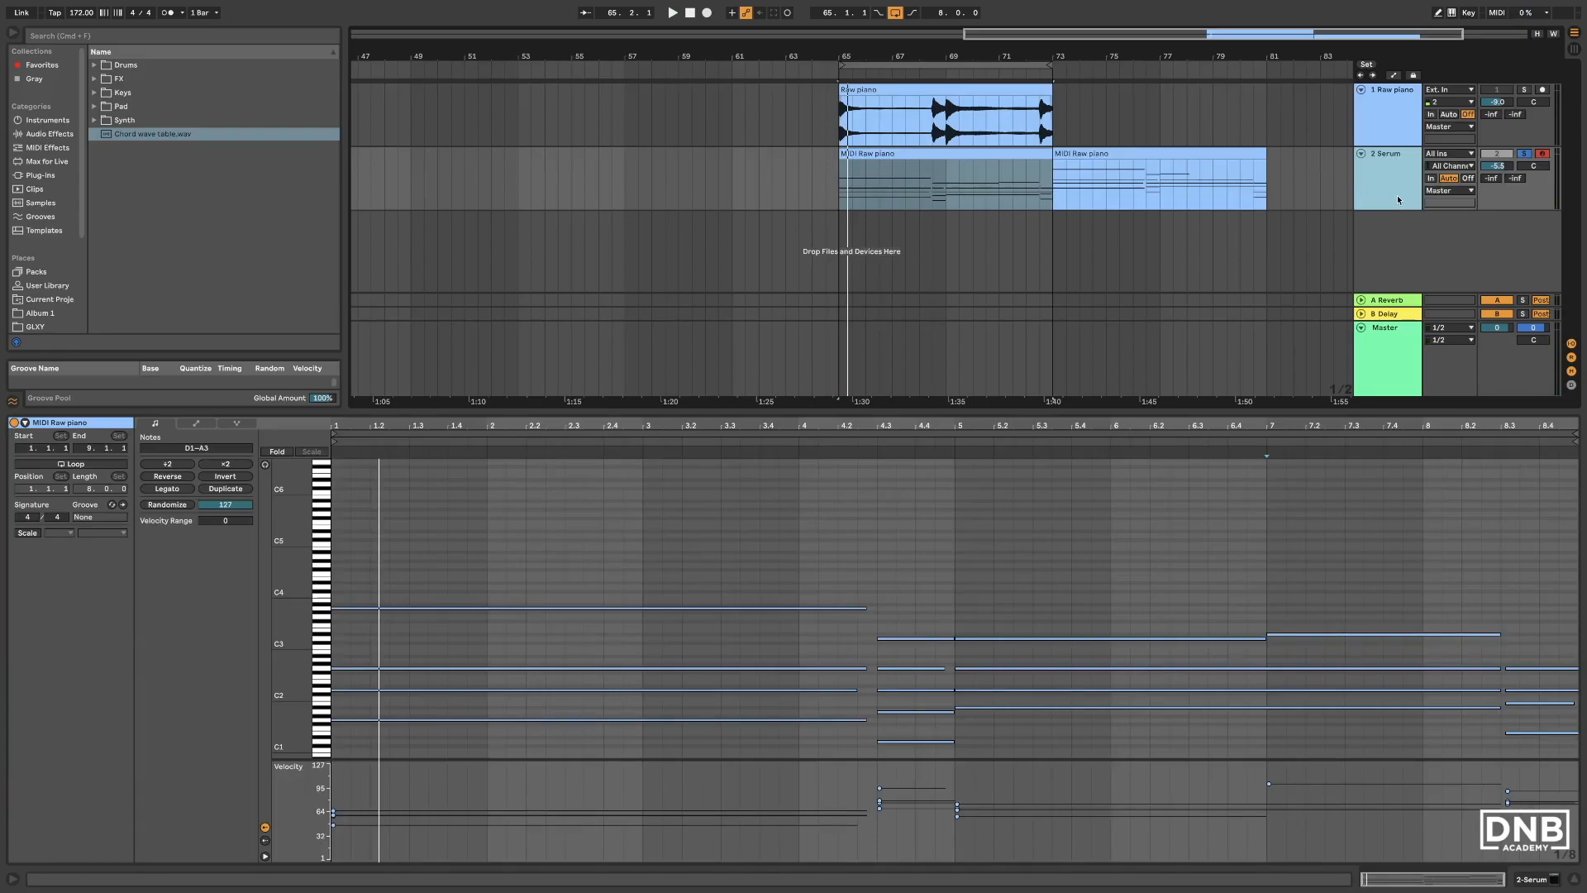
Step: Duplicate the Serum track with its clips and freeze the copy
key(super+d)
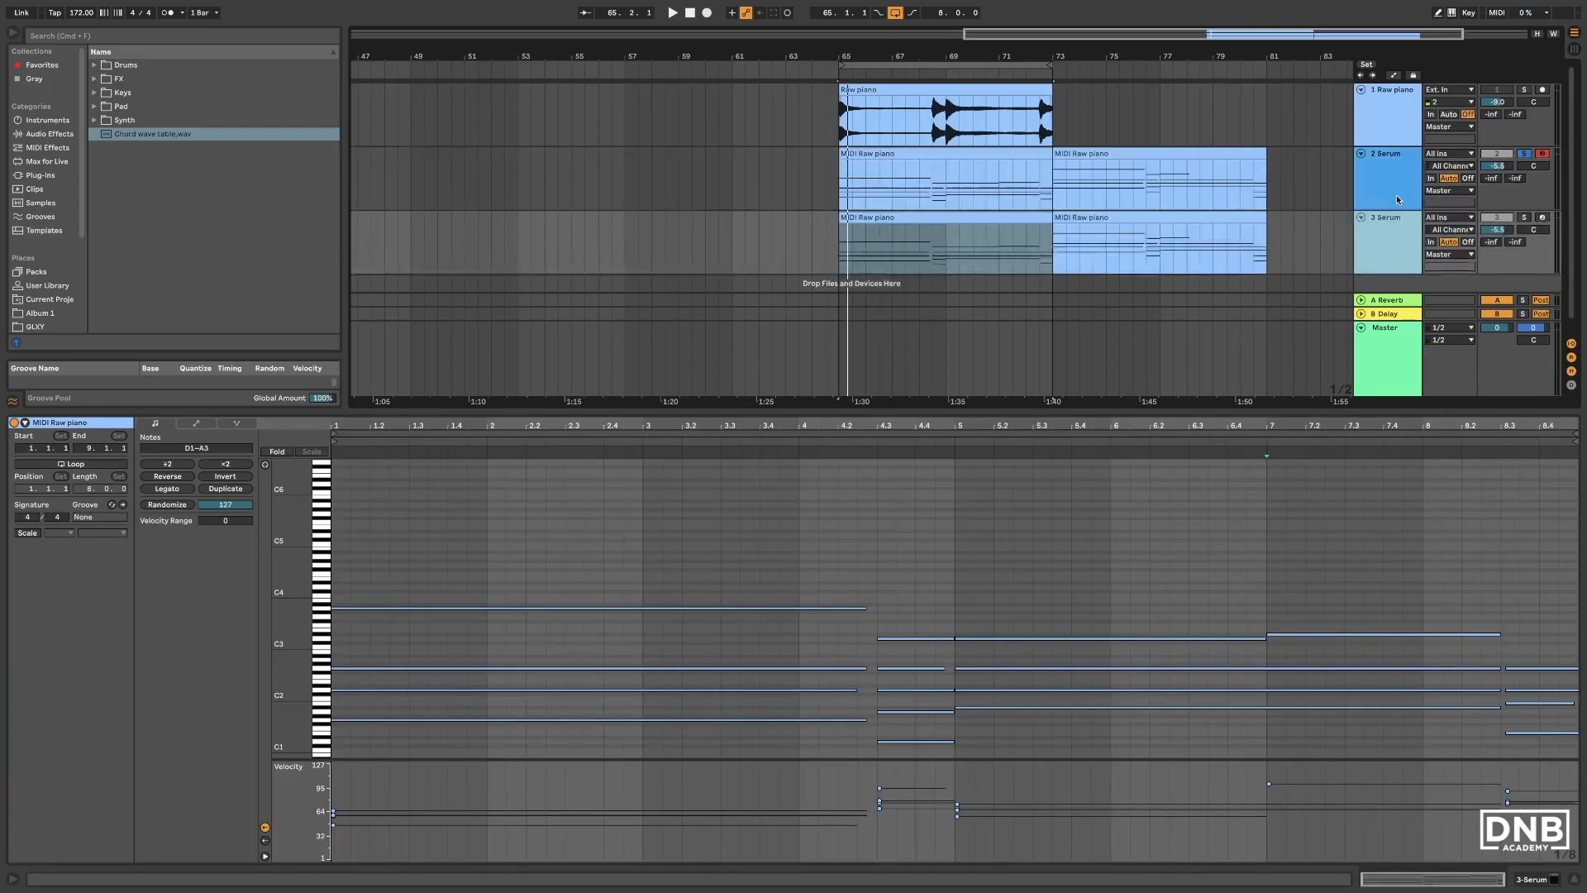
right_click(1375, 248)
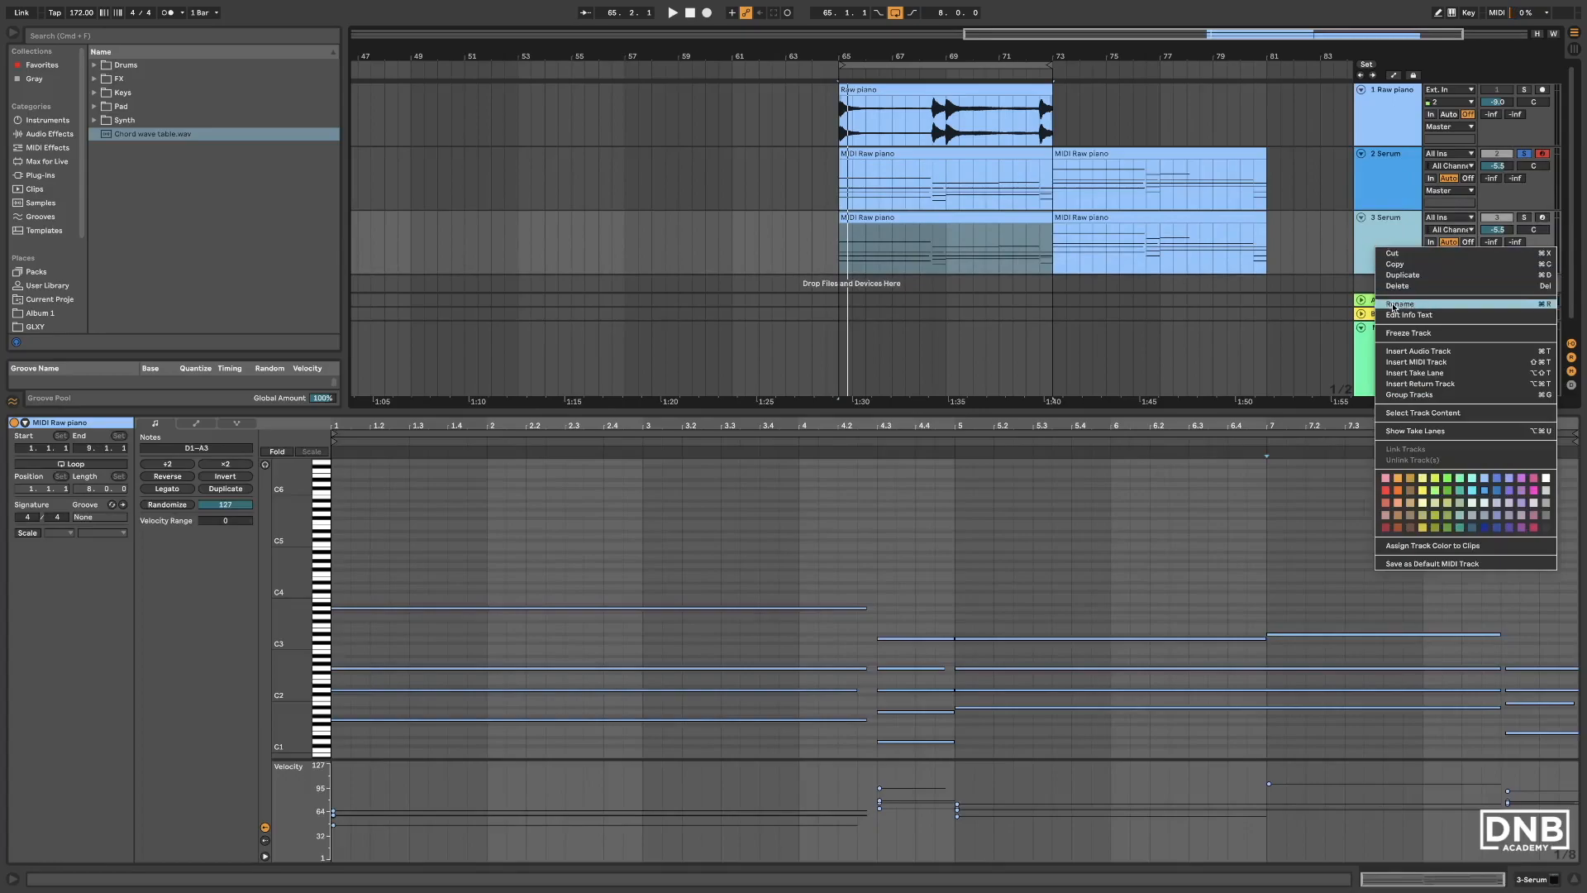
click(1385, 334)
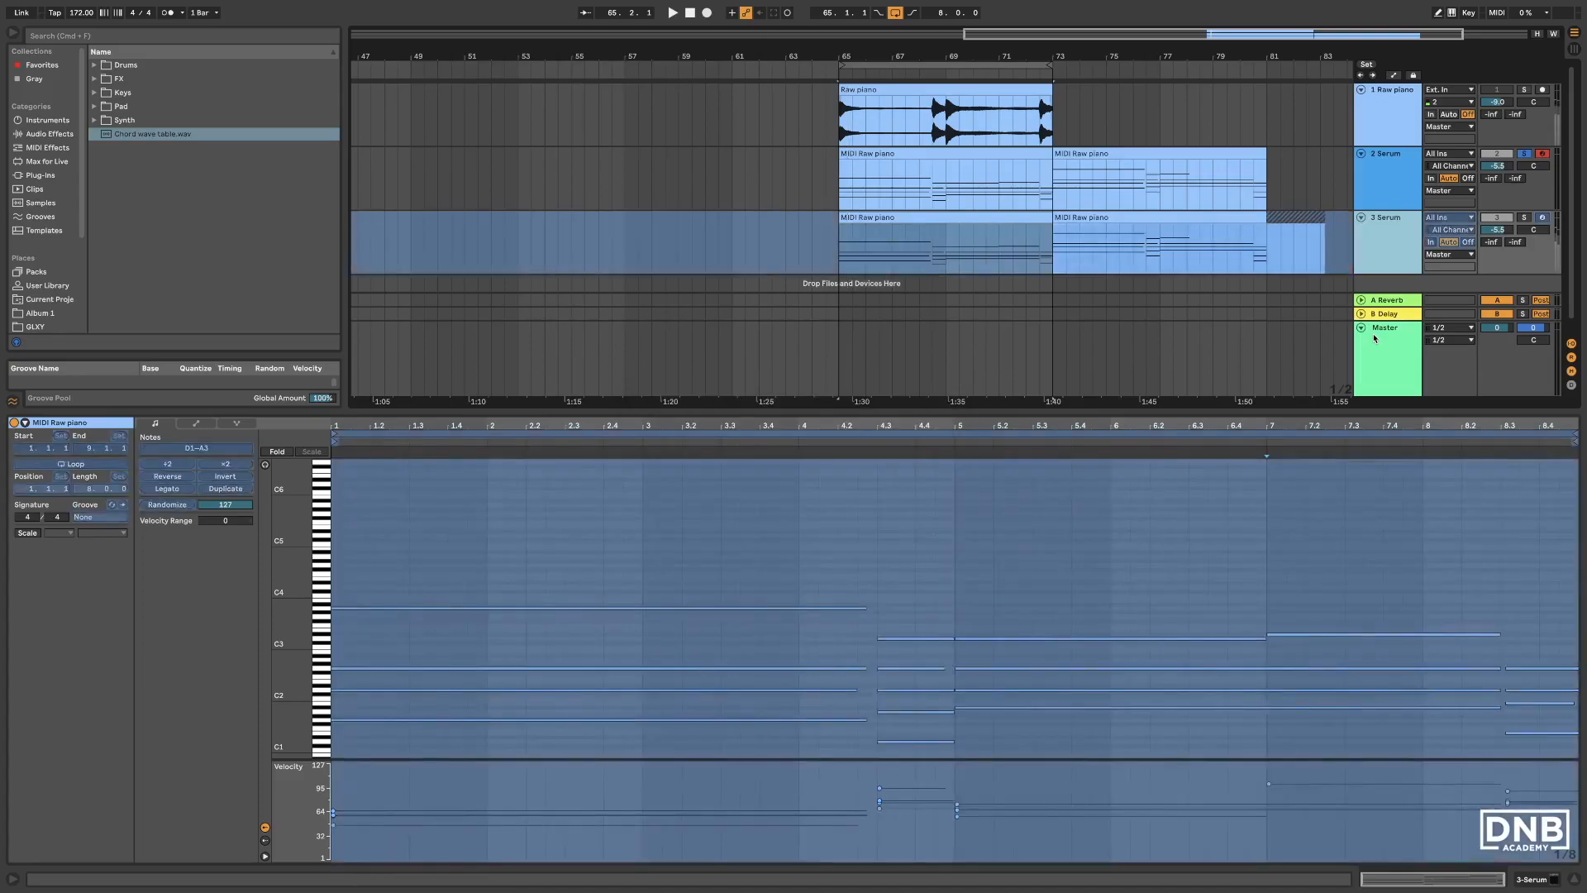
Step: Flatten the frozen Serum copy to audio, and unsolo and mute the original MIDI track
right_click(1395, 248)
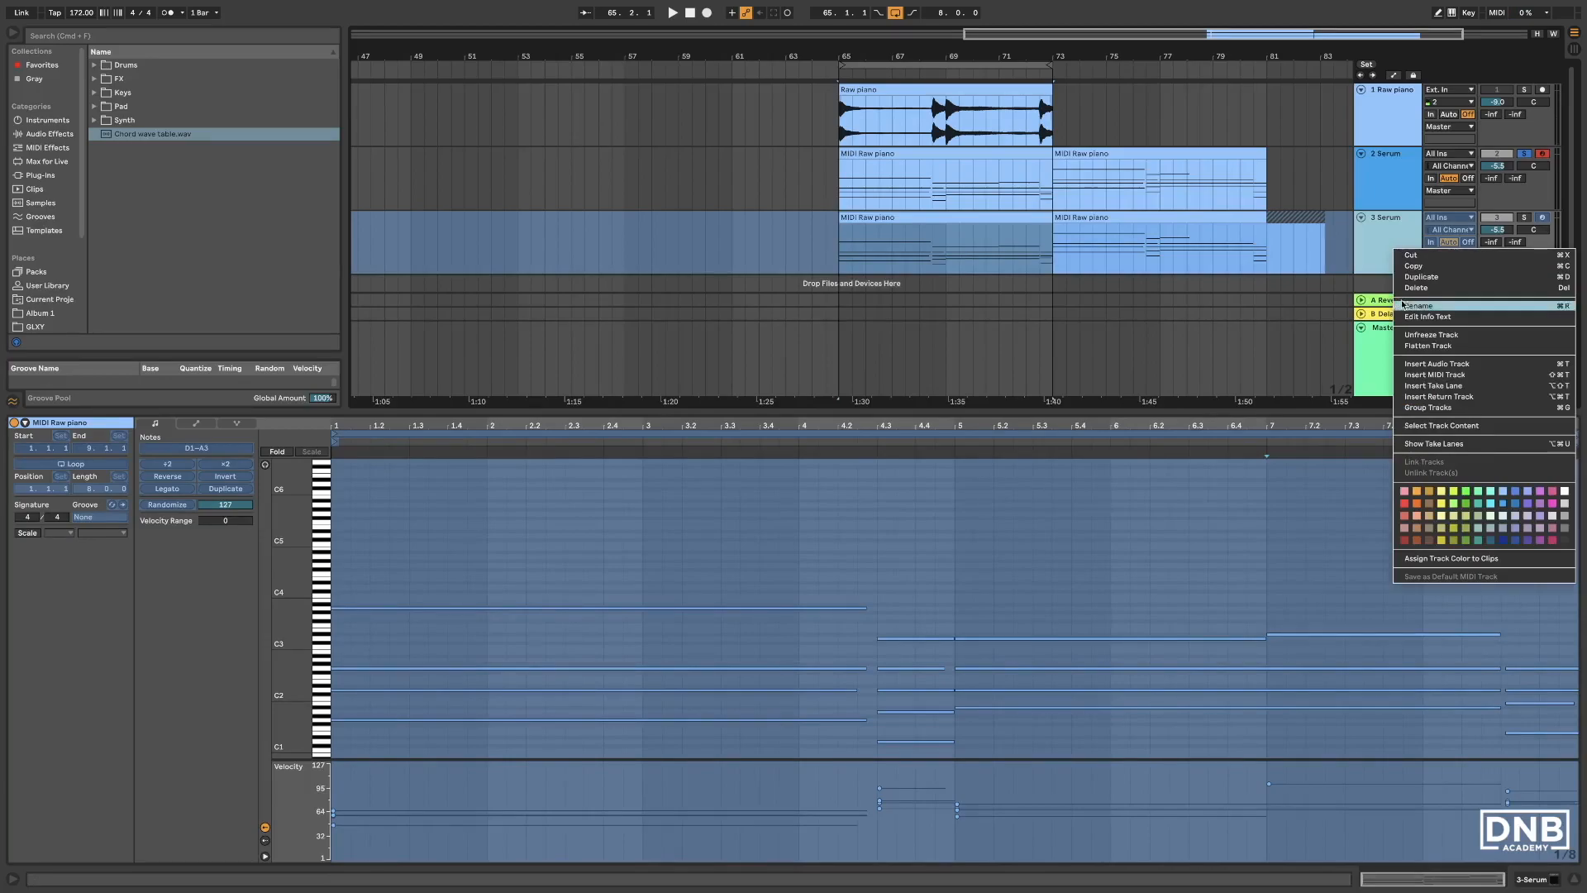
click(1445, 347)
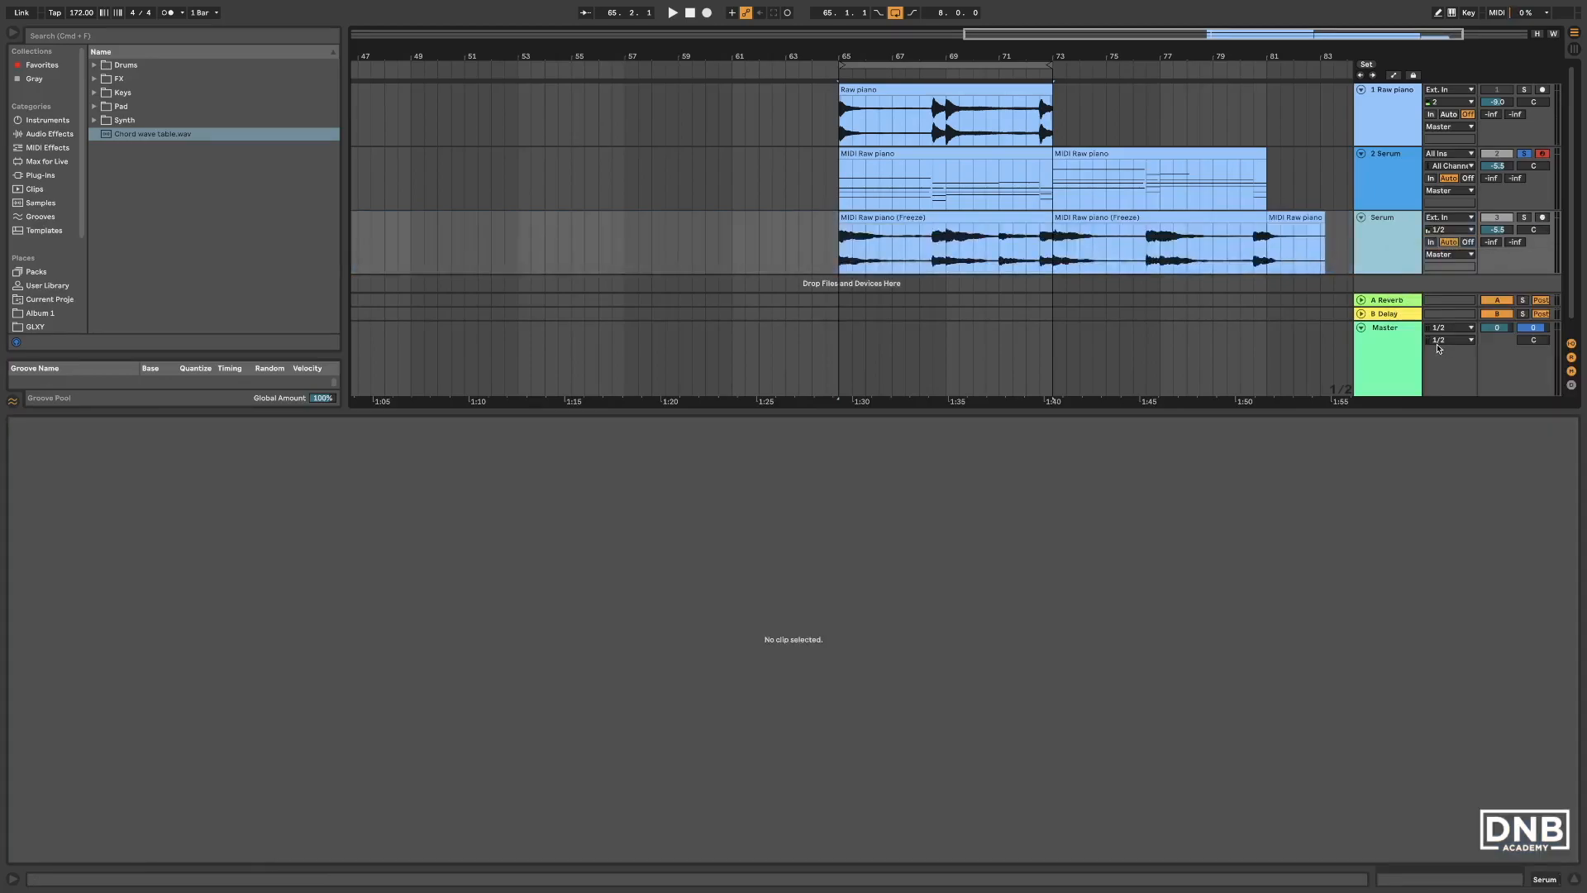
click(1523, 153)
click(1498, 154)
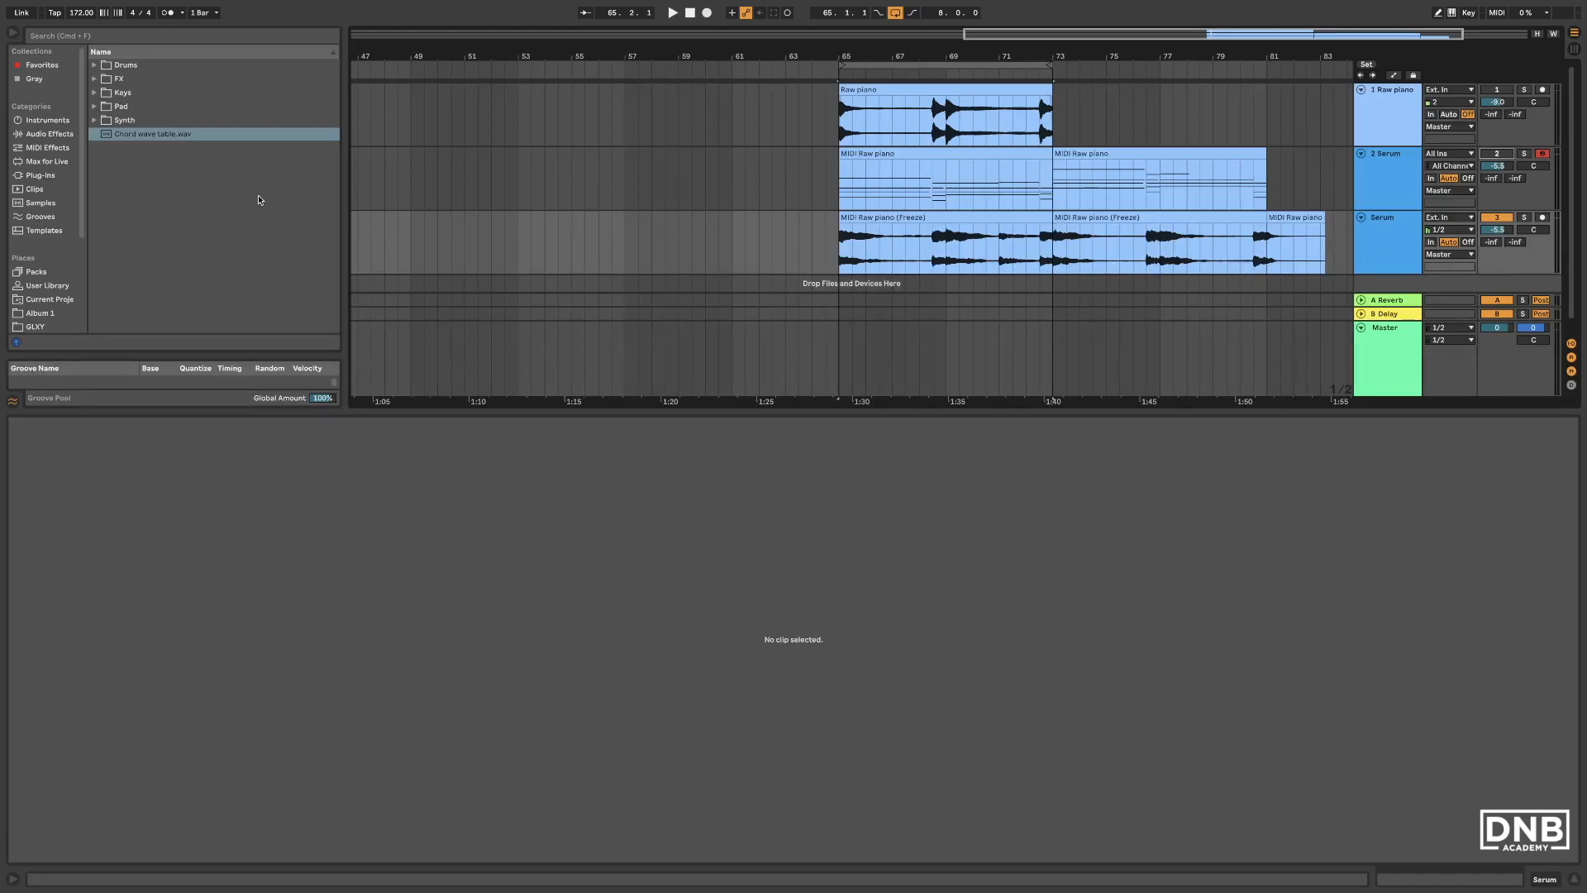
Step: Add an Auto Filter to the flattened Serum audio track with its cutoff at about 1.20 kHz and resonance at 24%
click(64, 134)
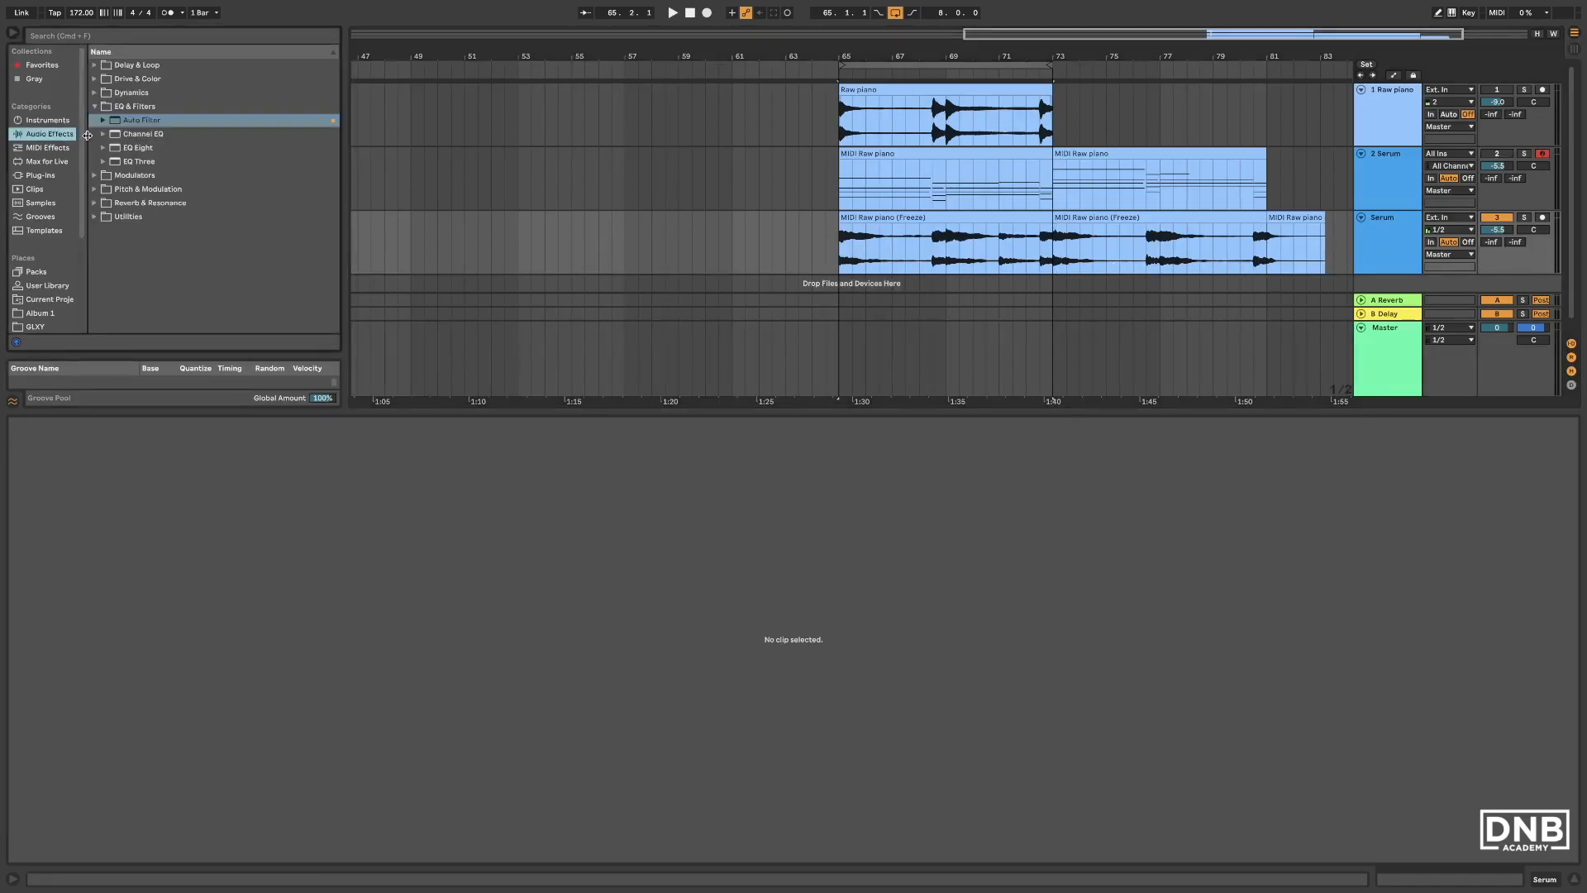
double_click(143, 121)
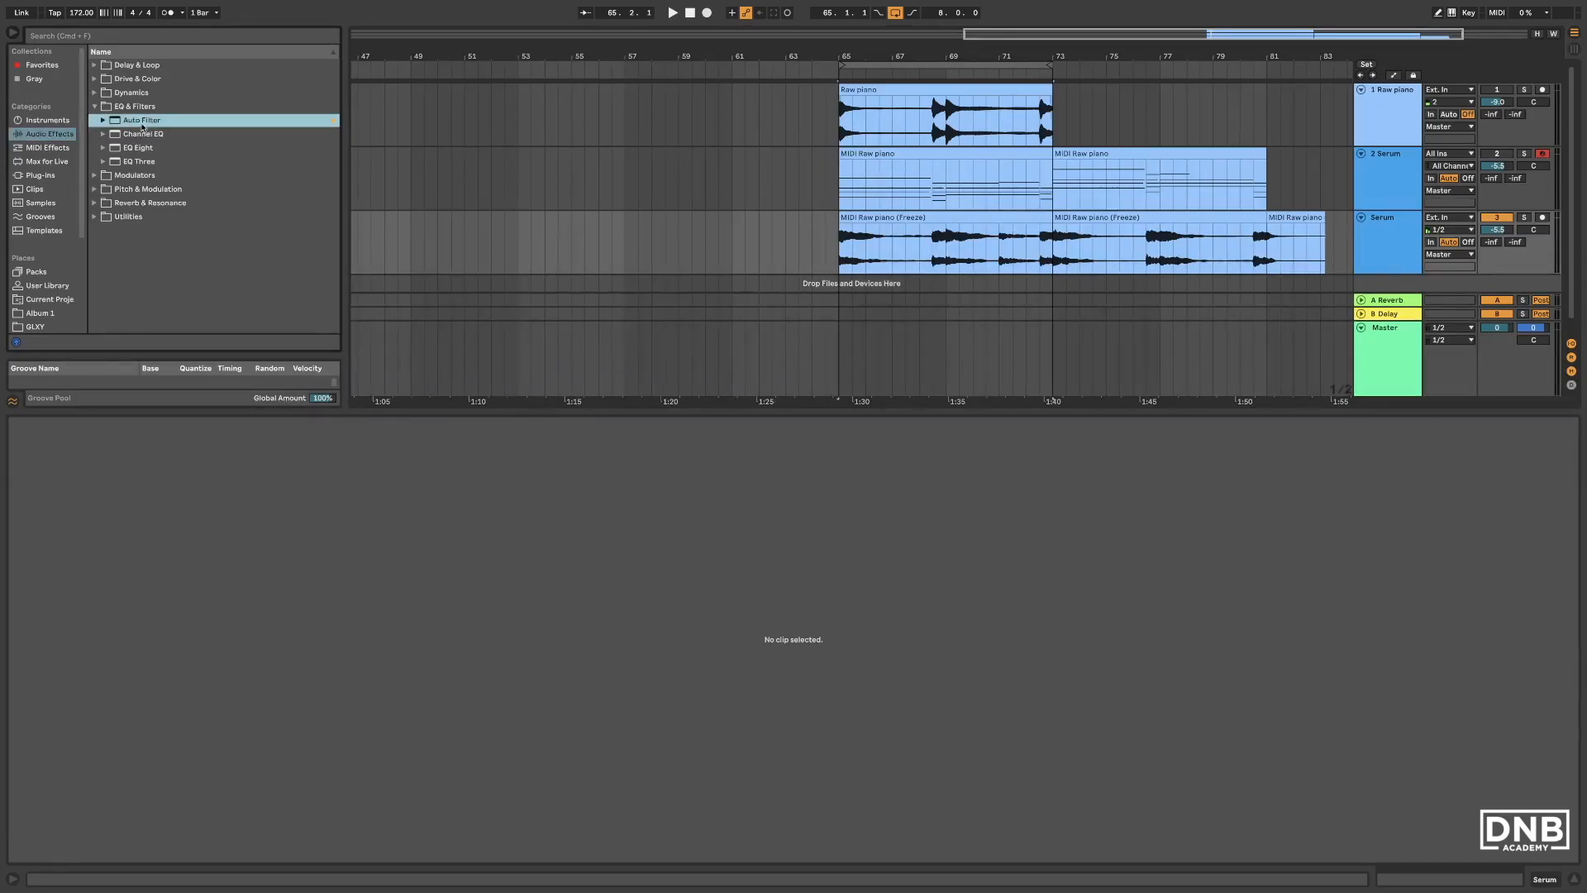
drag(151, 810, 143, 802)
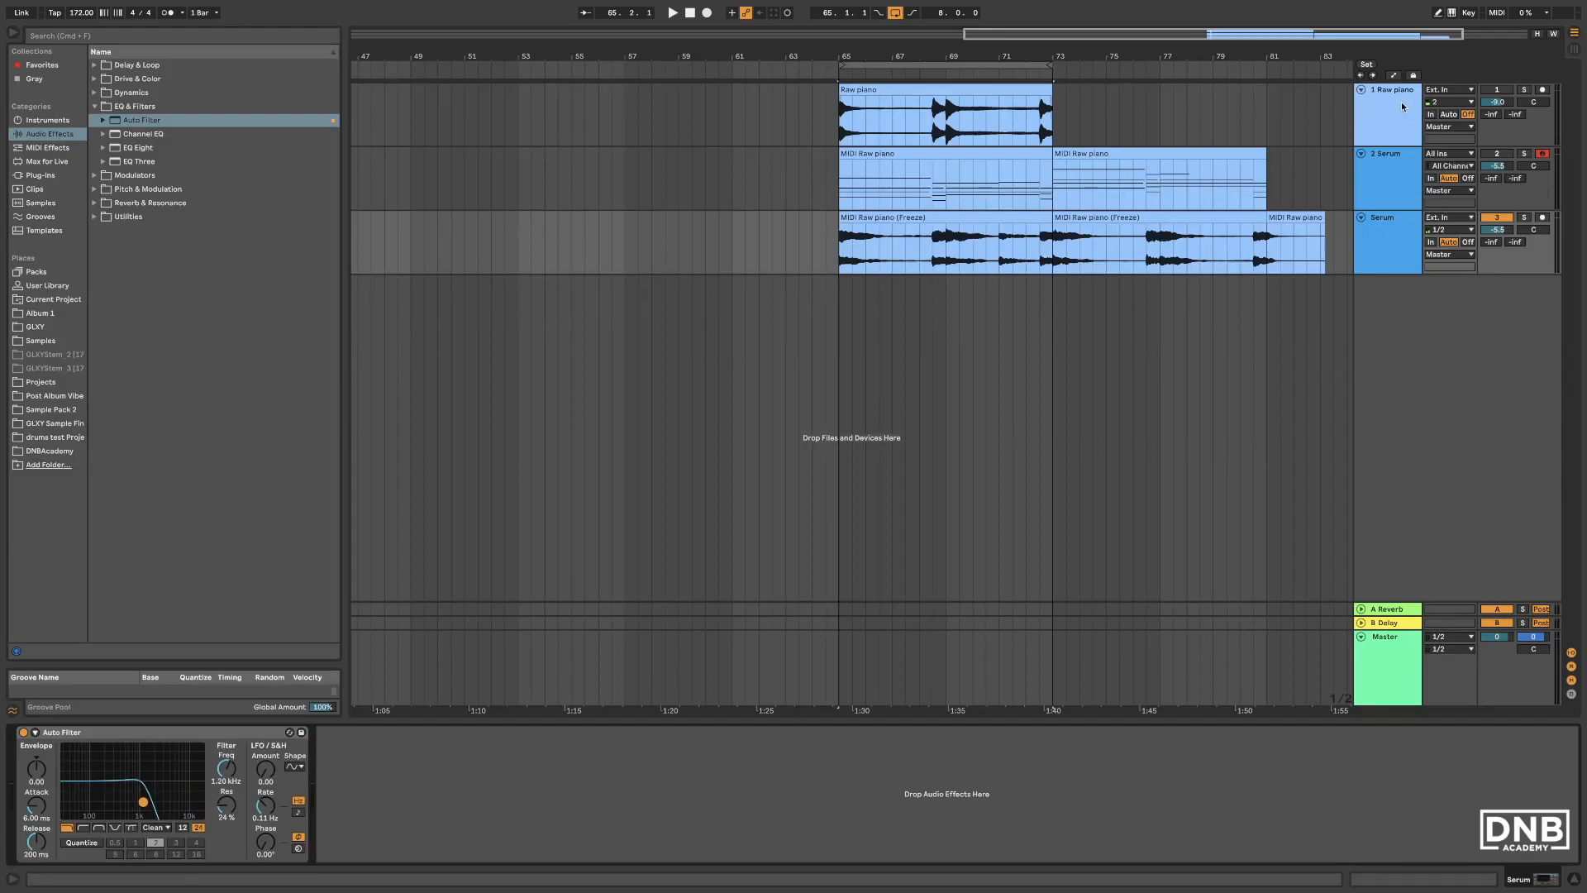
click(1381, 236)
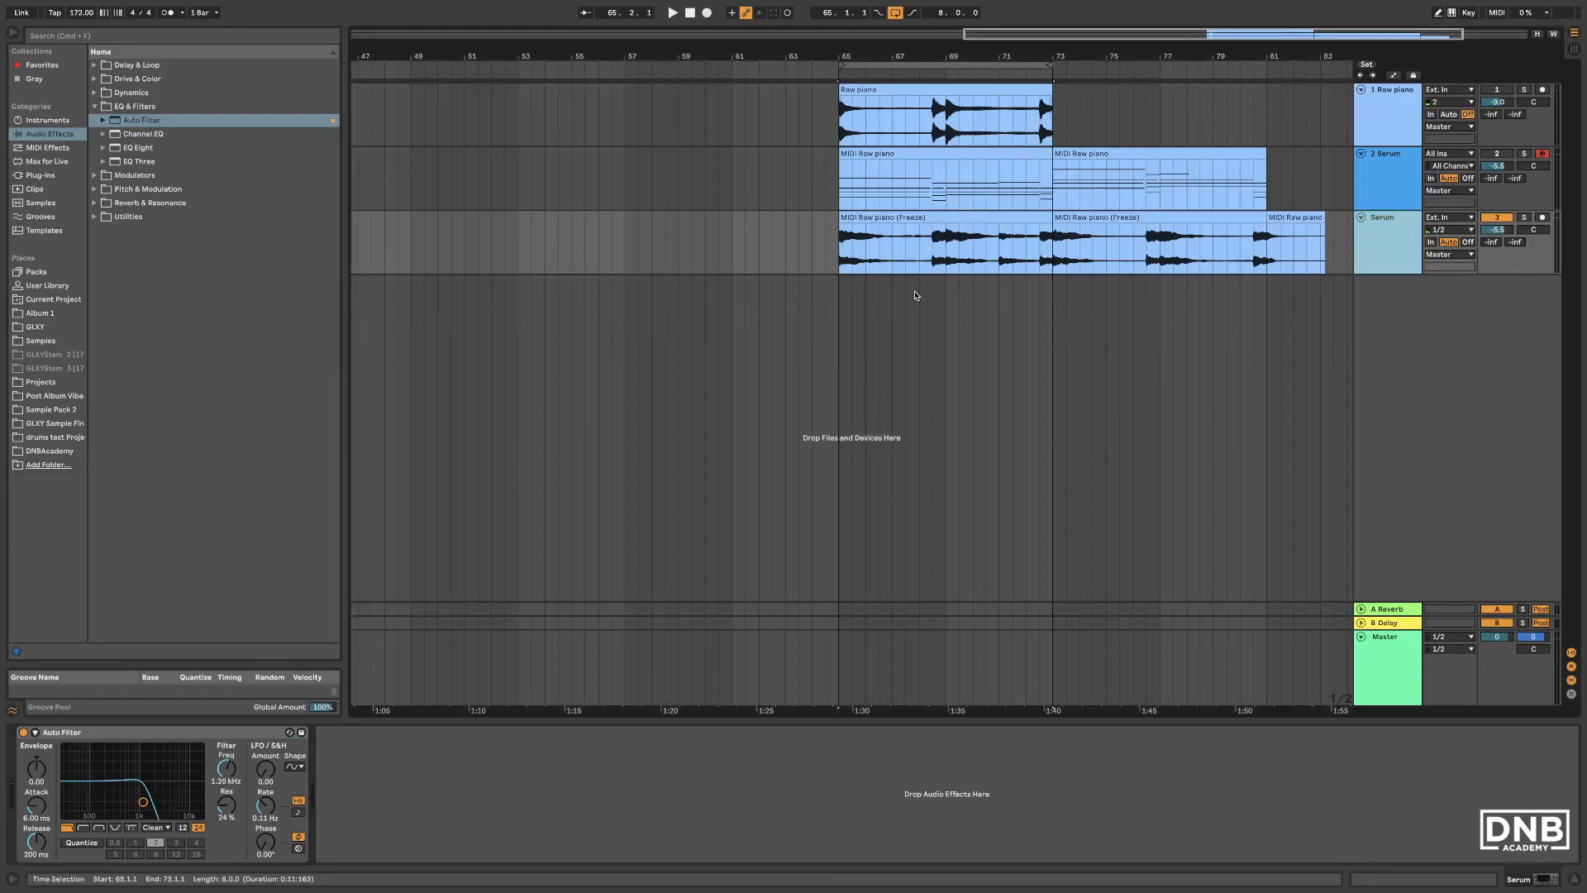
Step: Set the Auto Filter's circuit type to SMP and its drive to 5.33 dB while playing back the first frozen clip
click(922, 217)
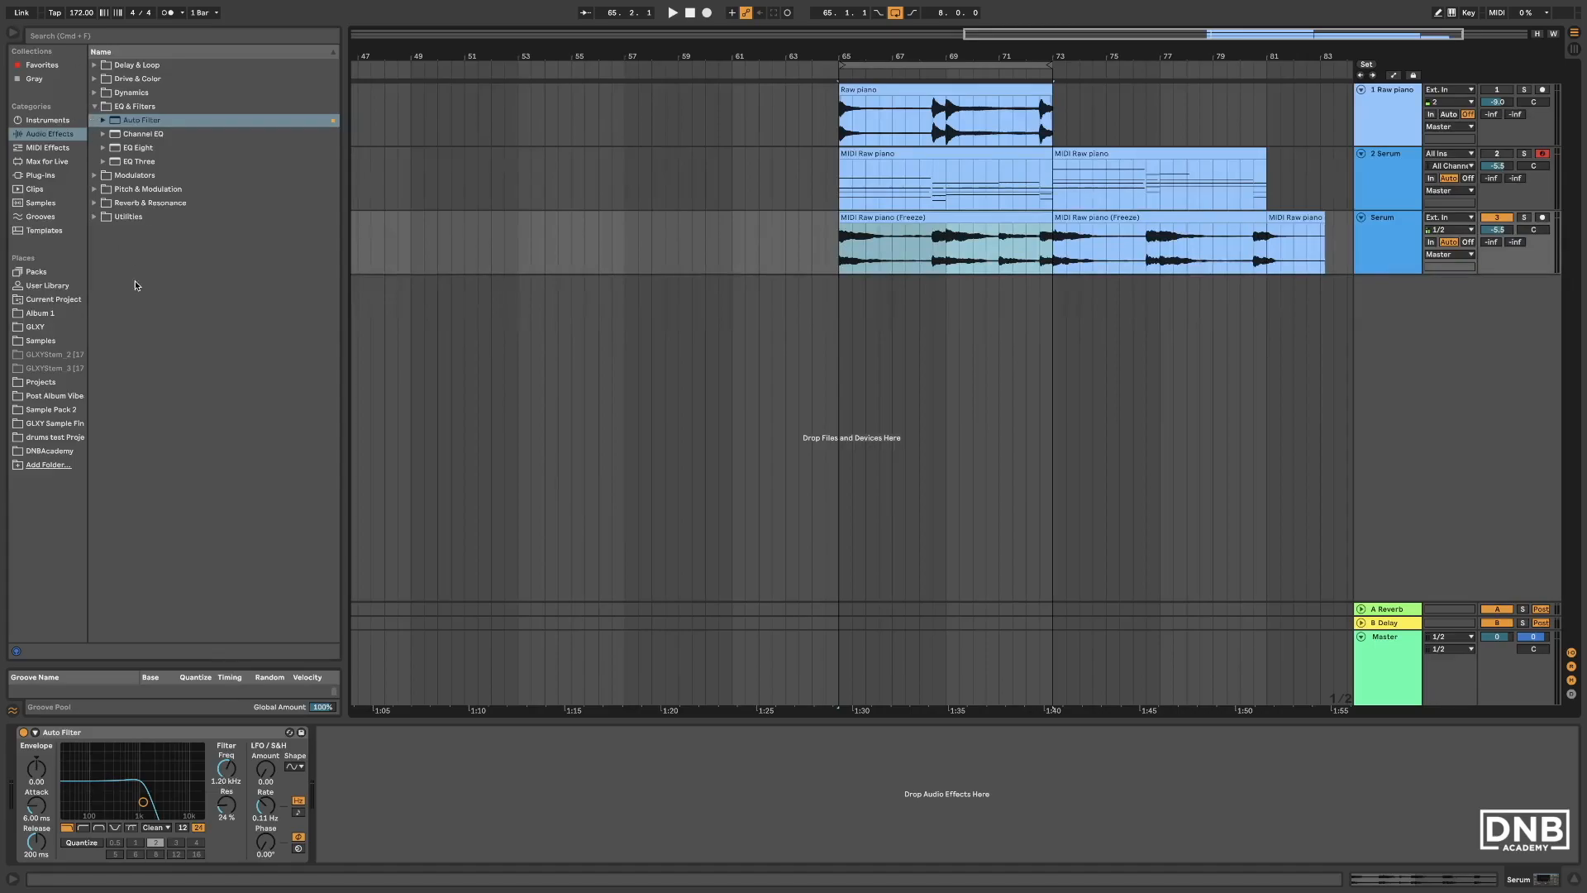
click(143, 801)
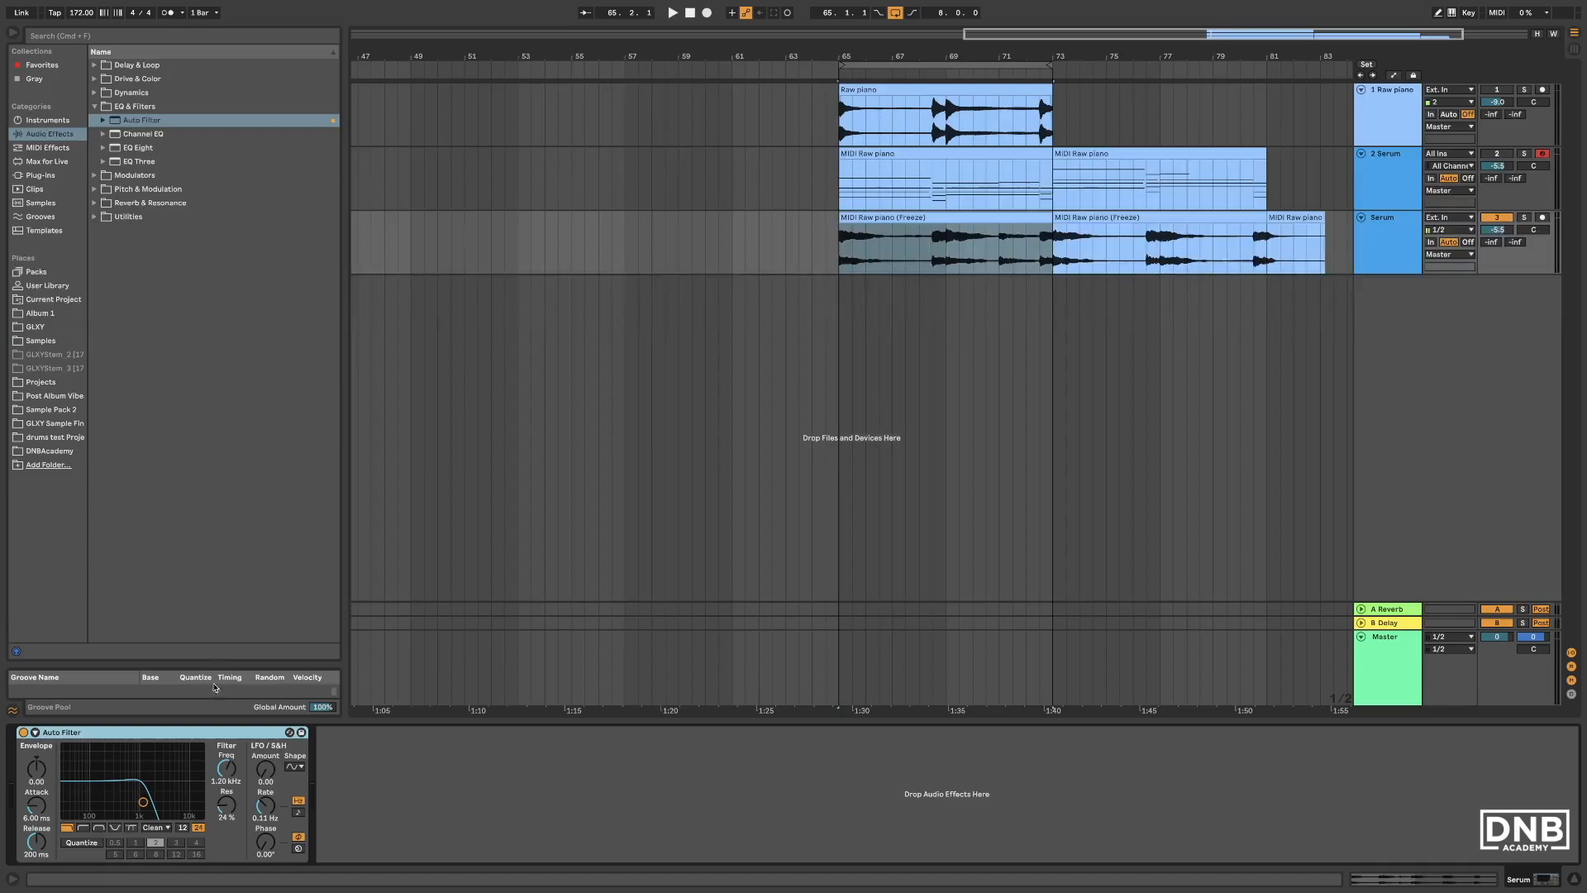
key(space)
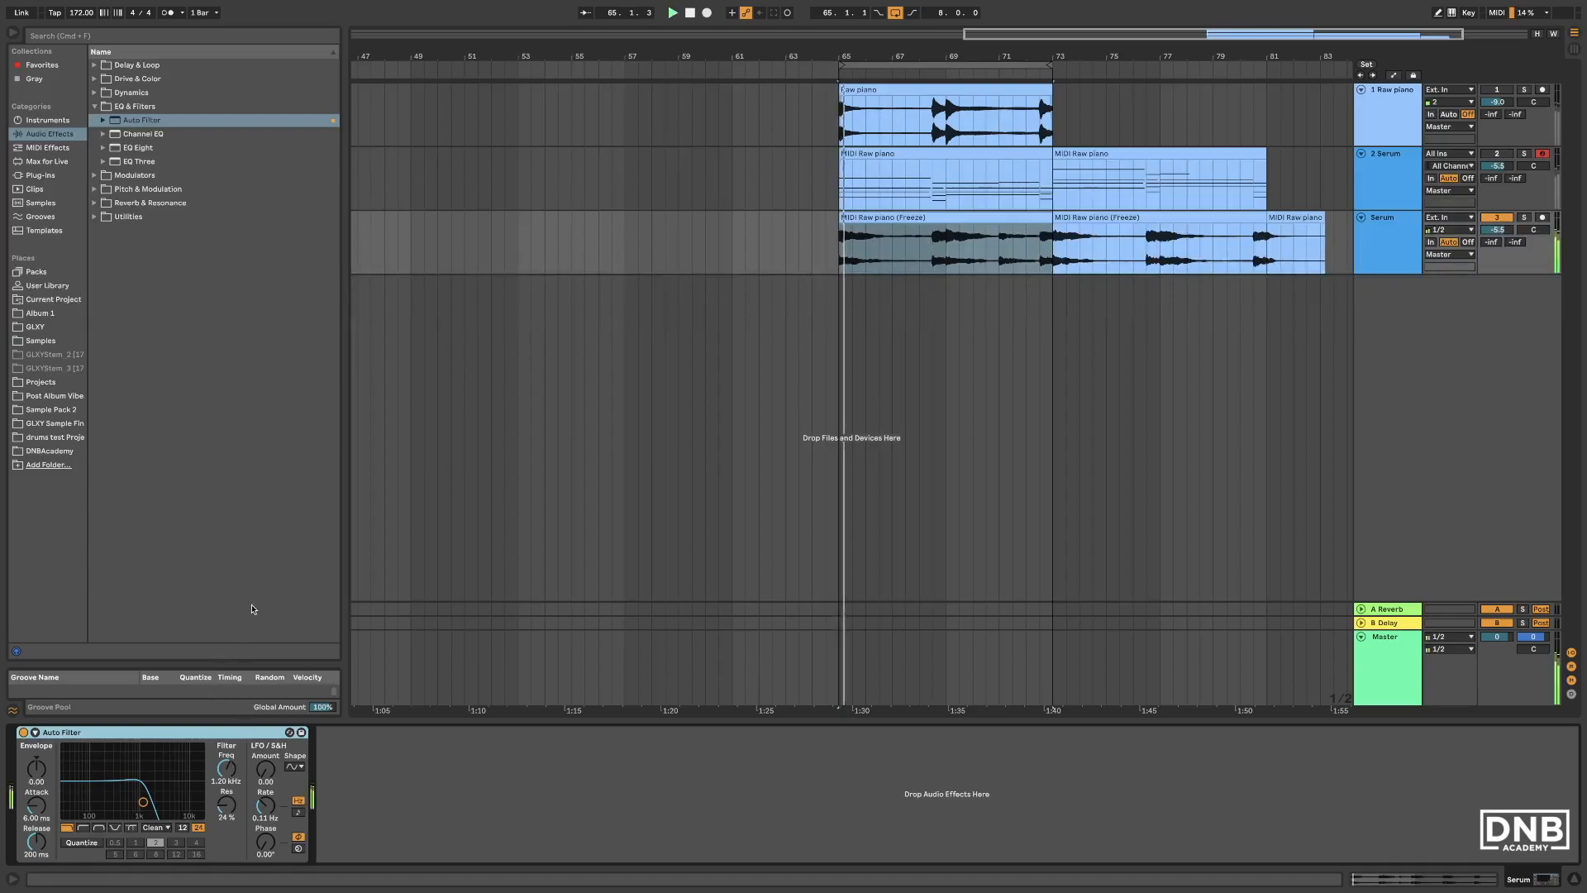
click(152, 829)
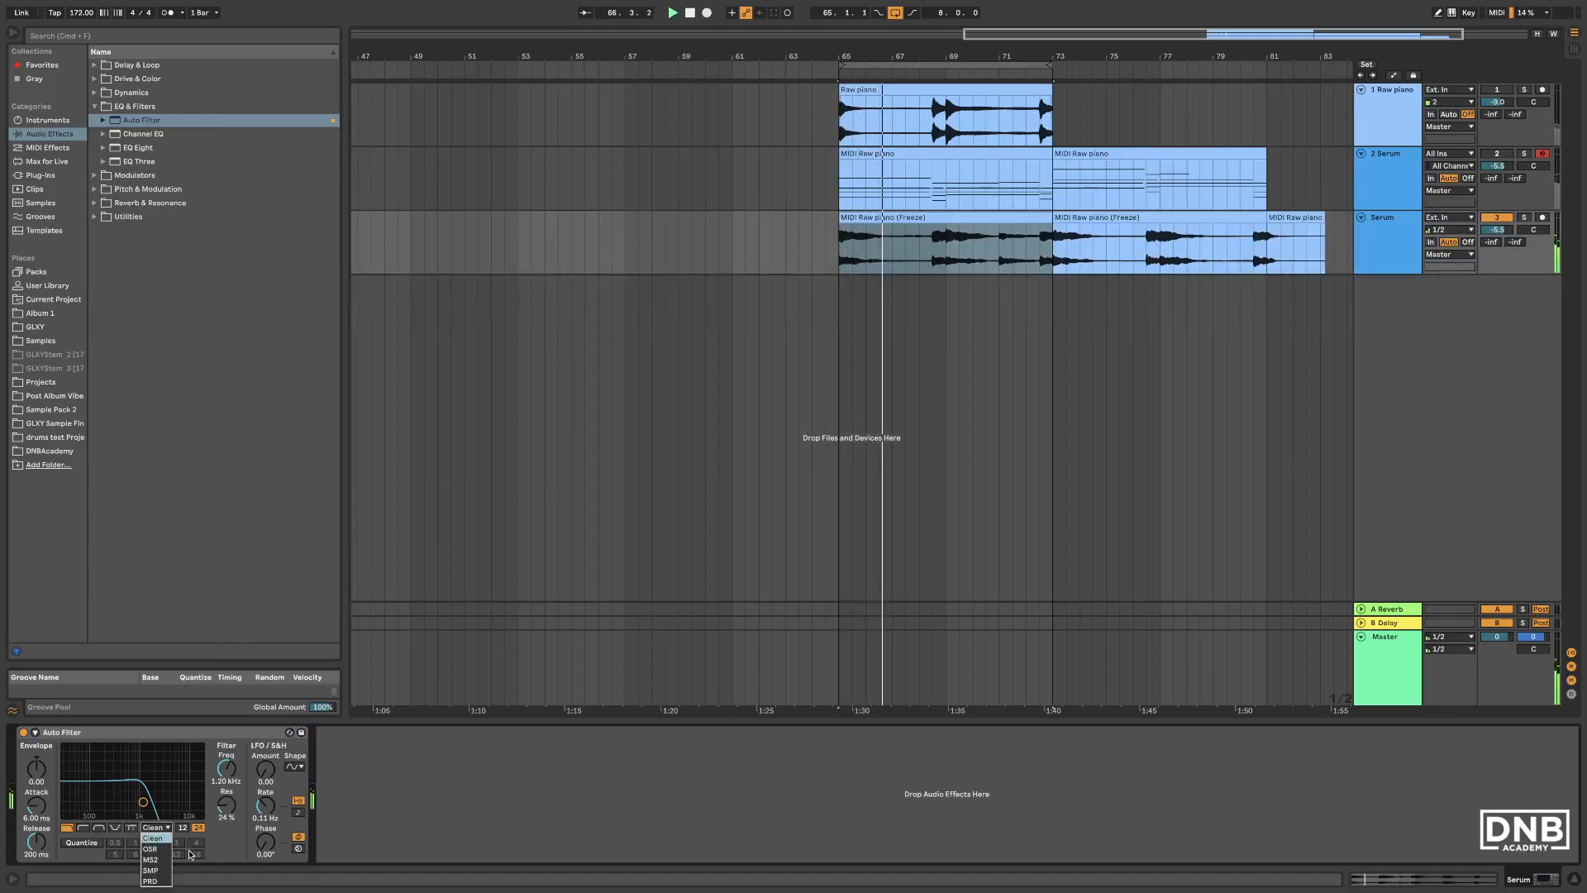
click(152, 870)
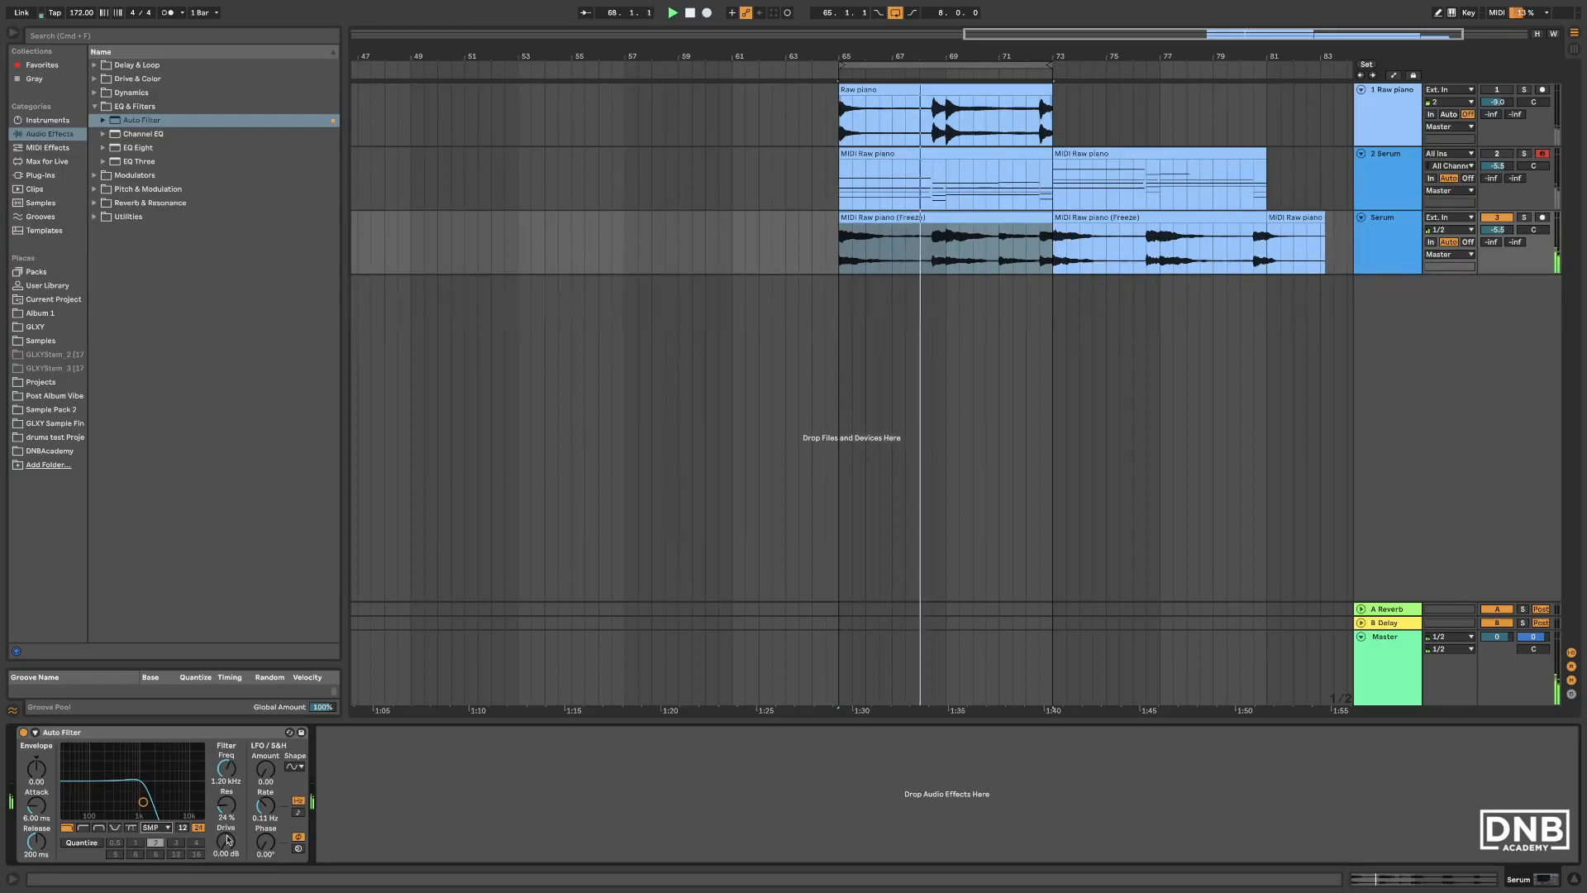
drag(226, 840, 226, 845)
key(space)
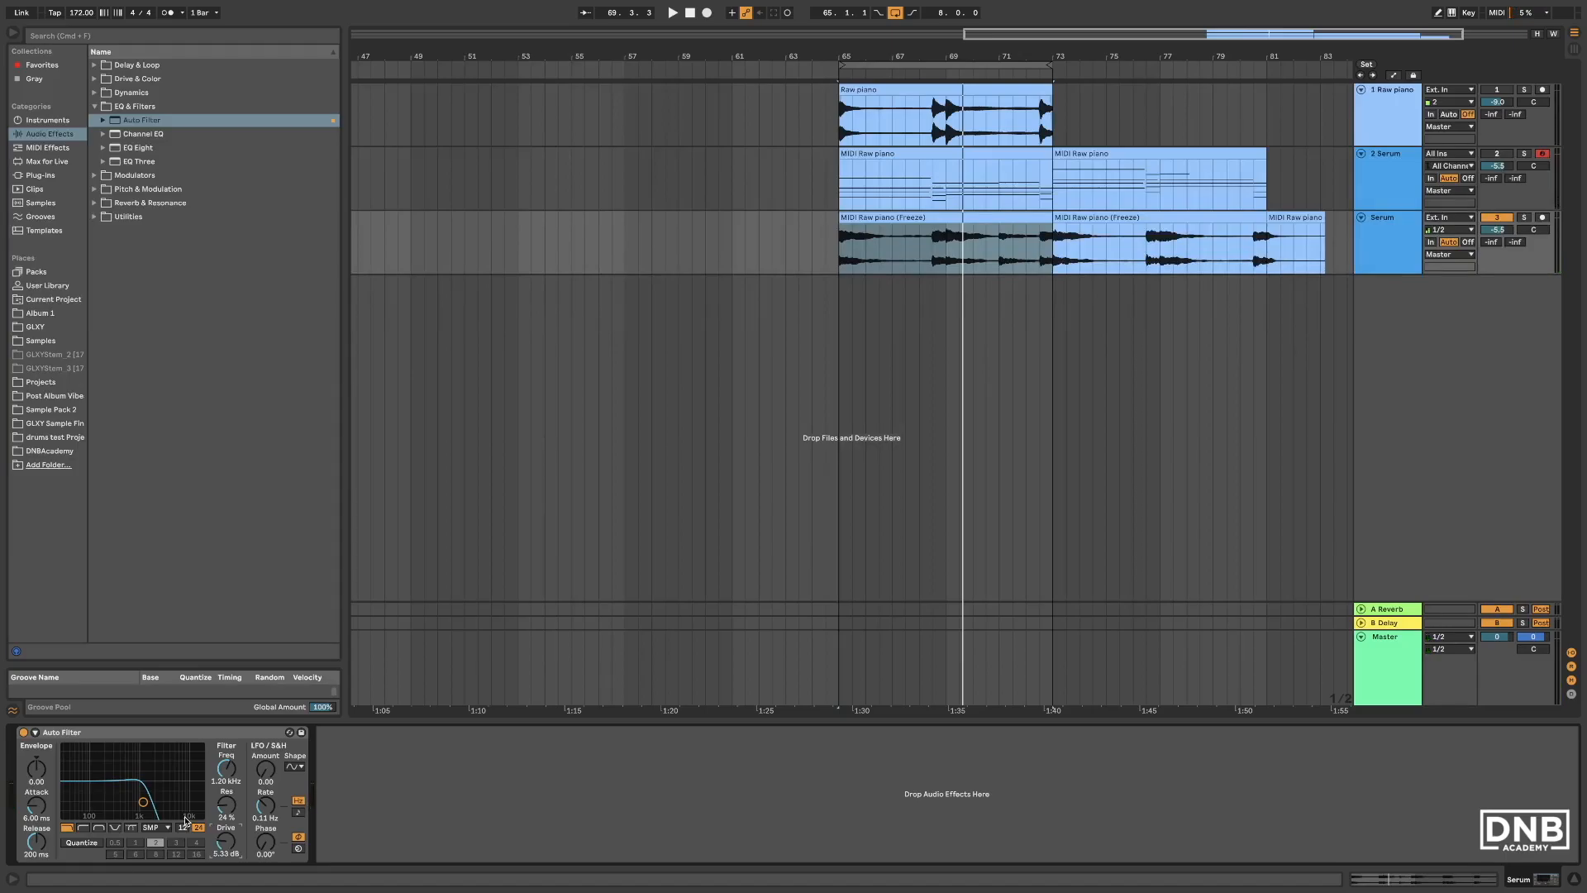
click(130, 828)
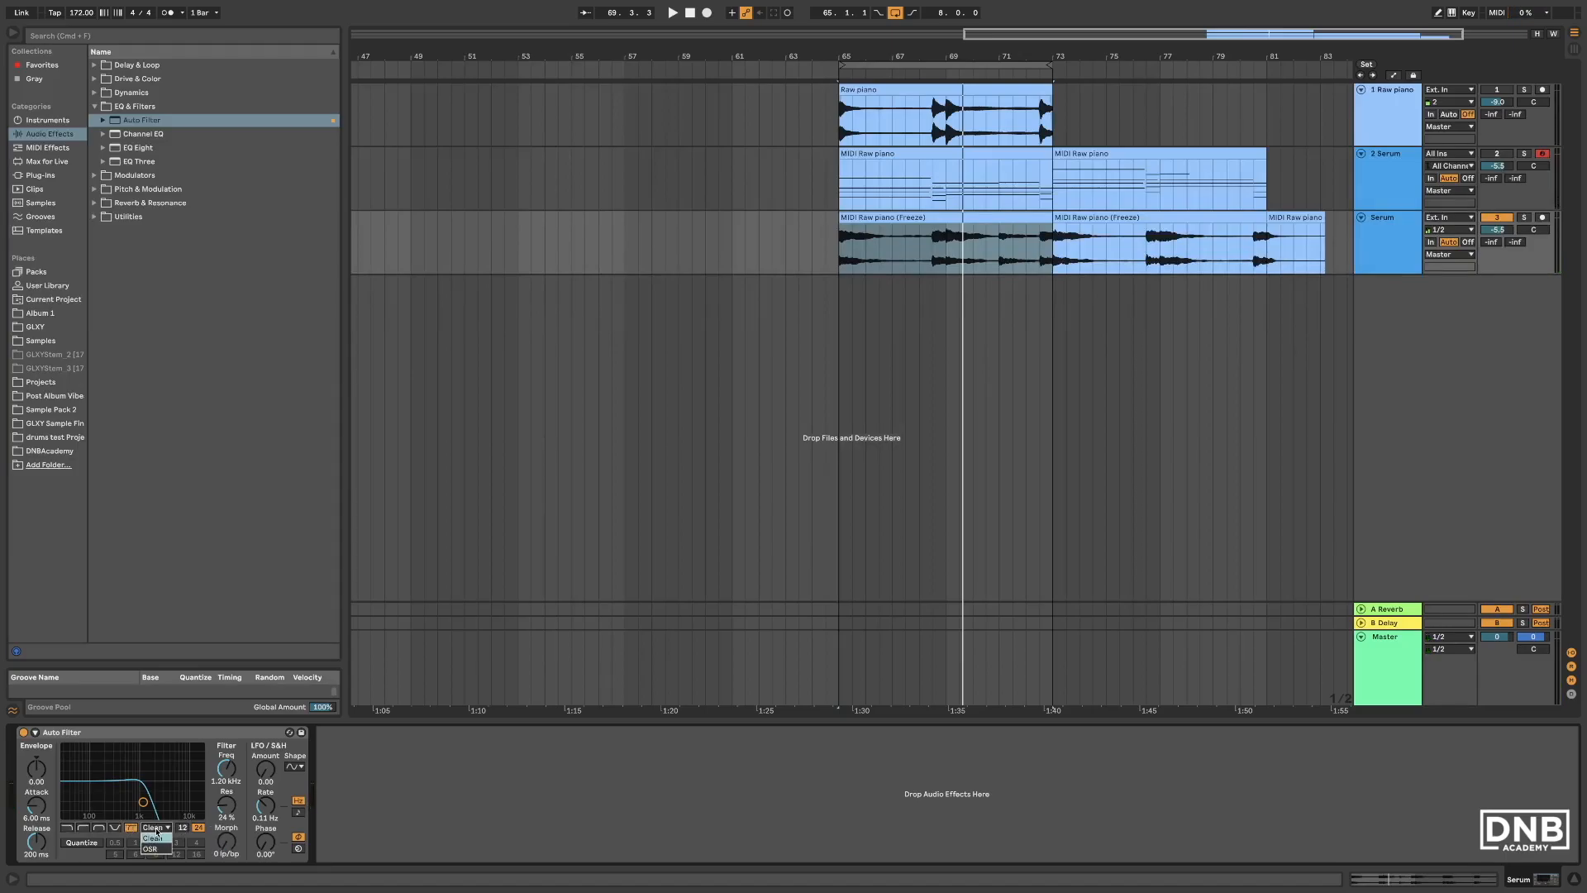
click(66, 828)
click(167, 827)
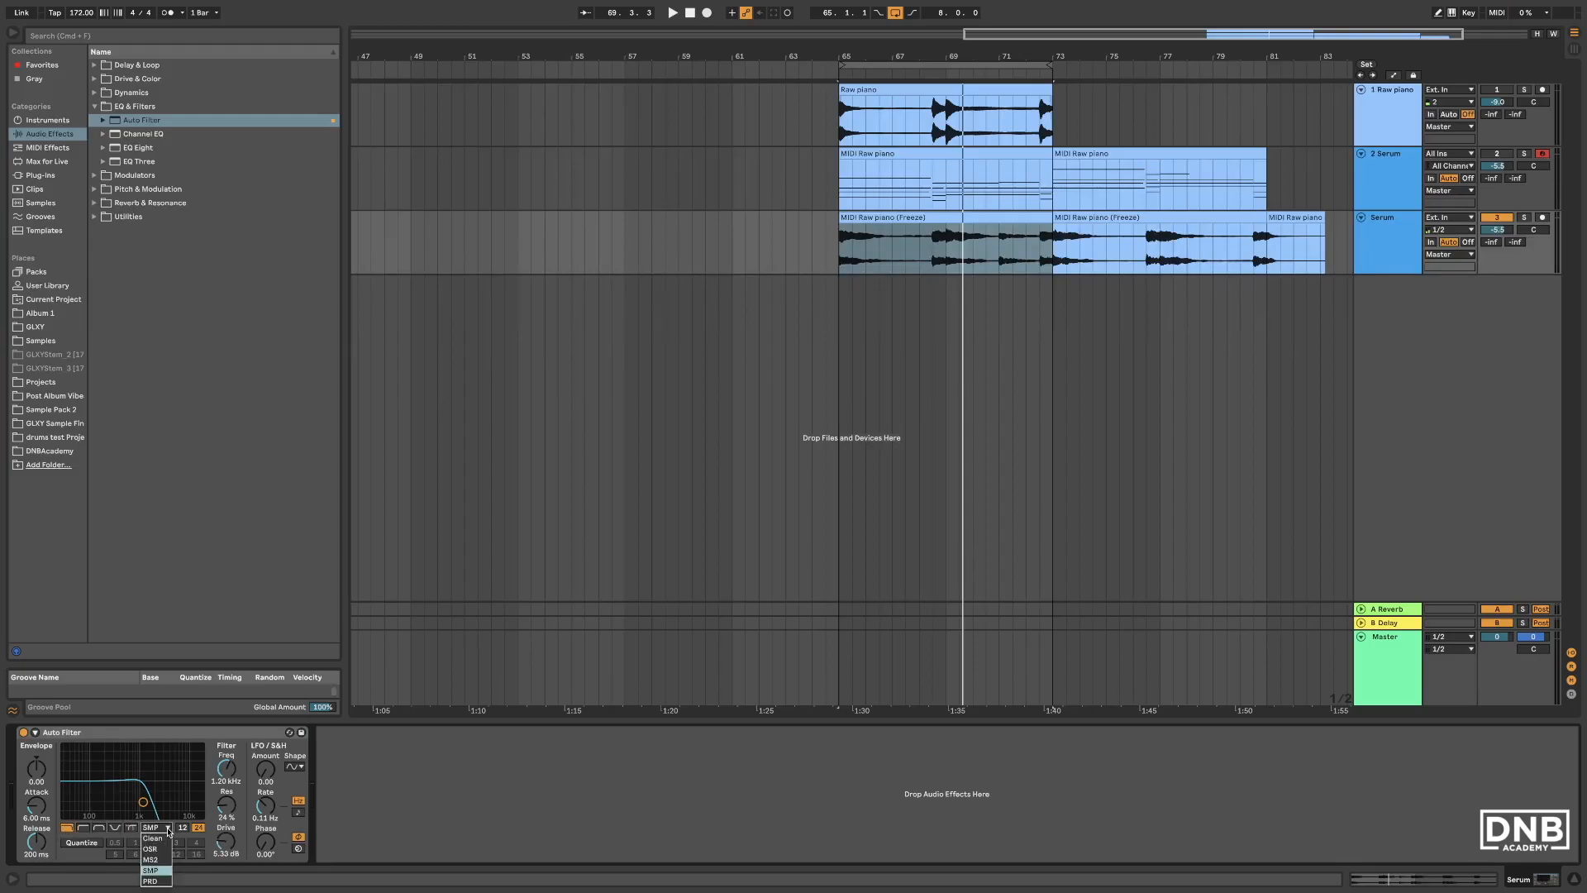
click(437, 817)
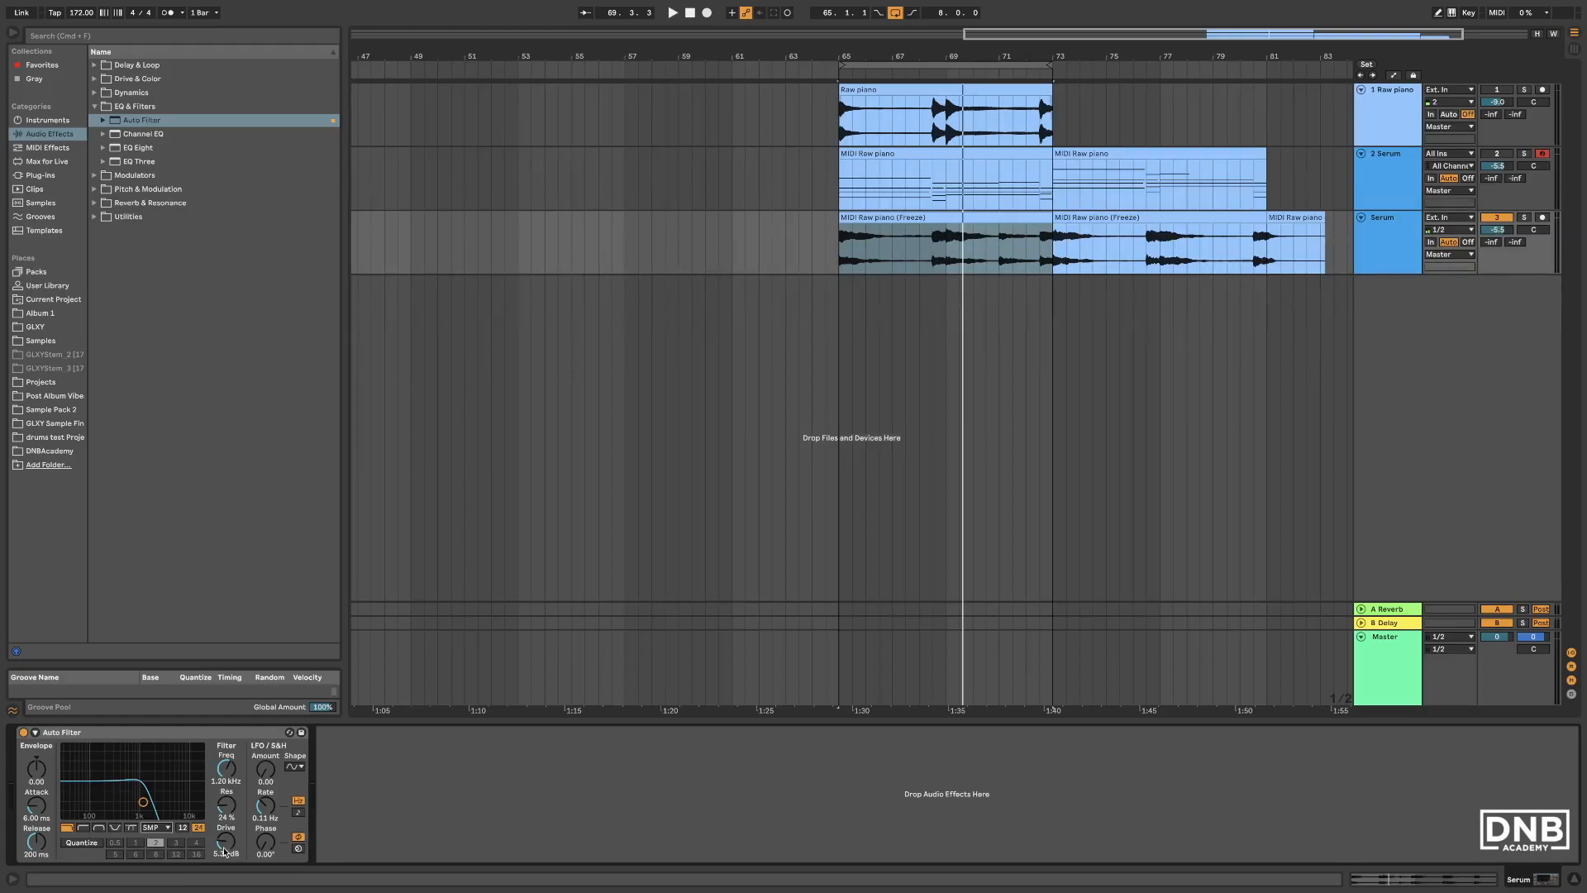
Step: Set the Auto Filter's resonance to 33% and compare the playback with the filter bypassed and enabled
drag(225, 806, 226, 798)
key(space)
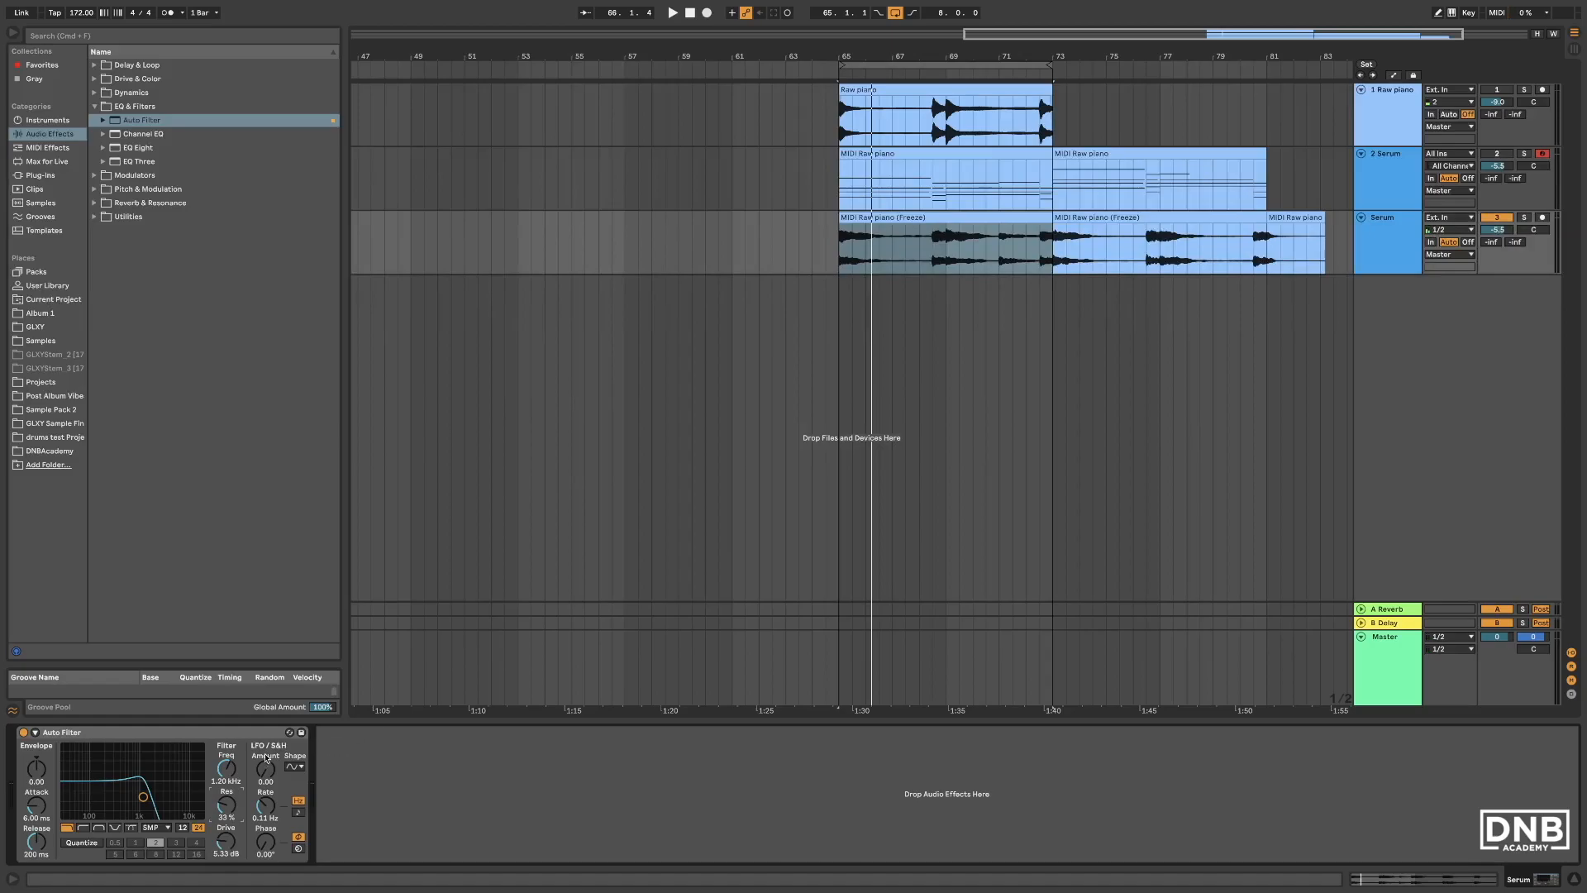
key(space)
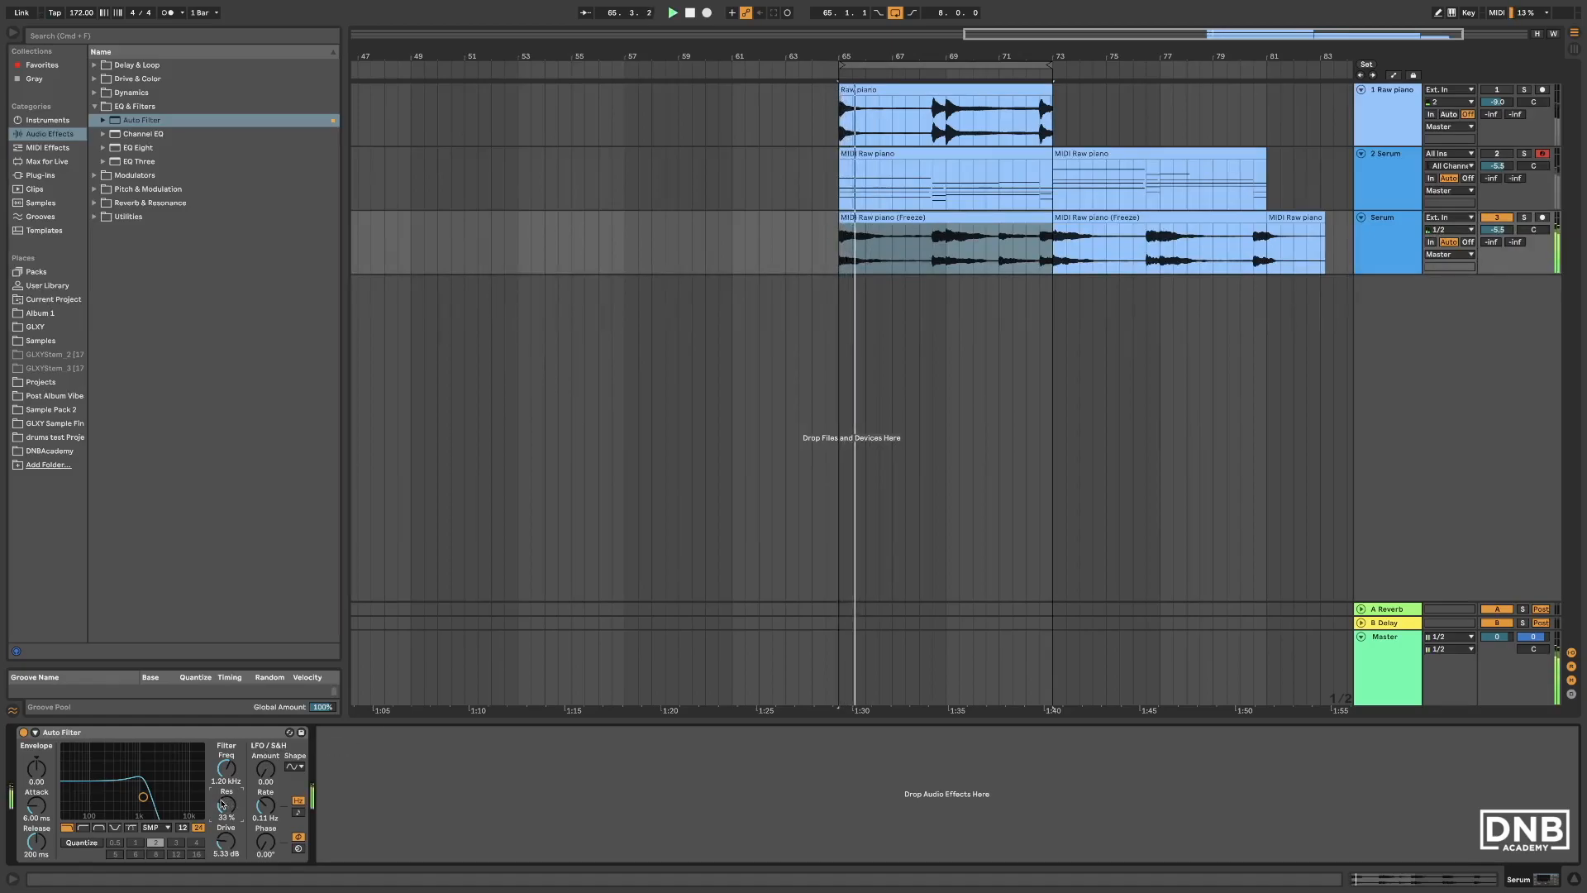
click(23, 732)
click(23, 732)
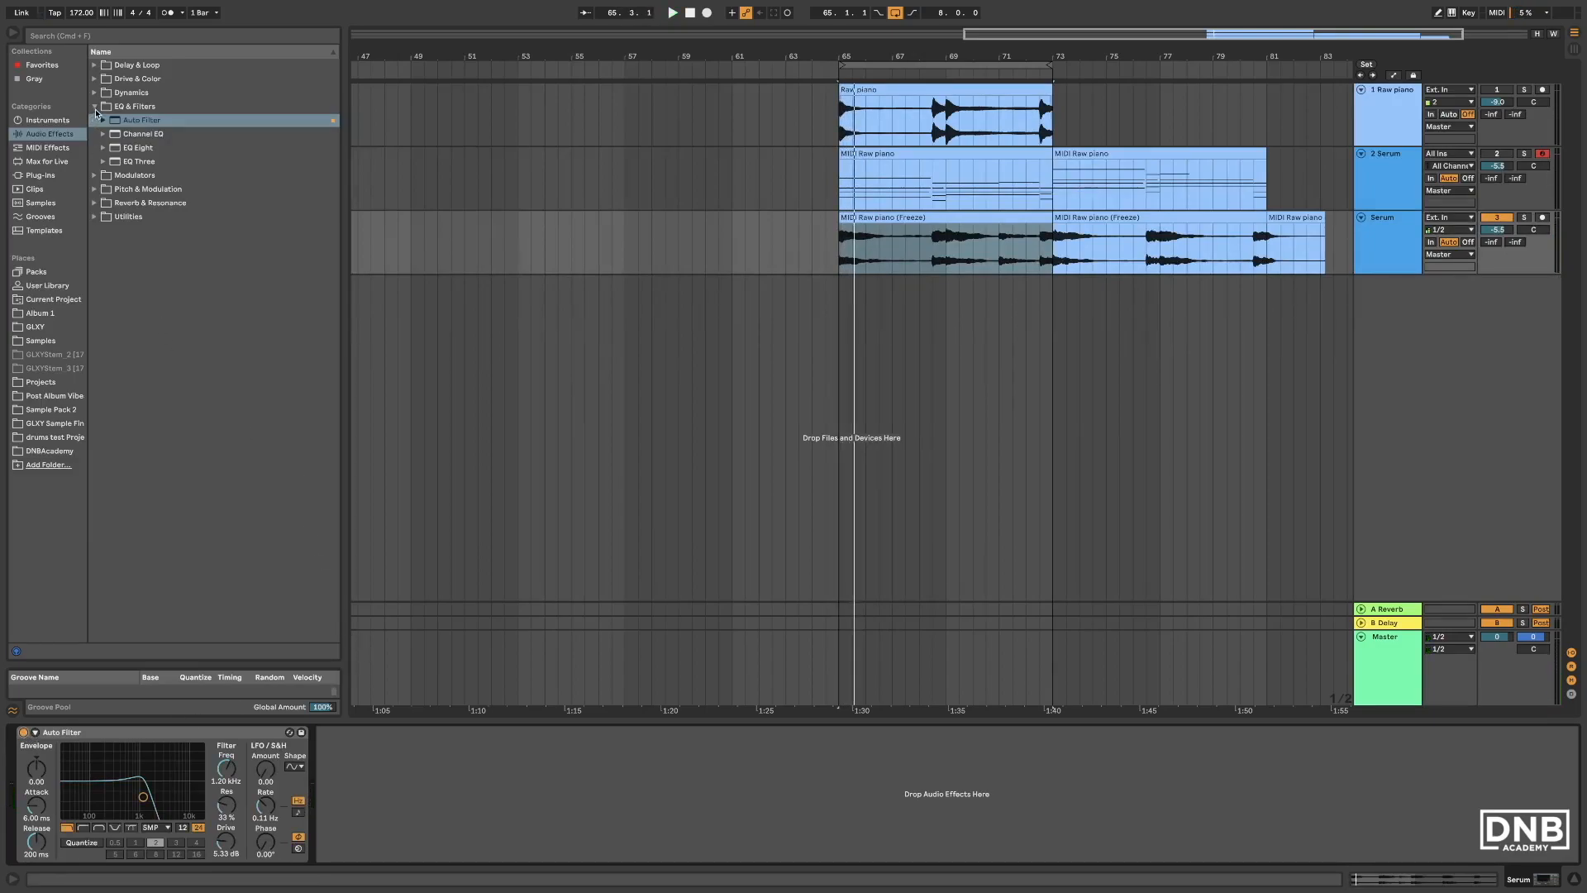
key(space)
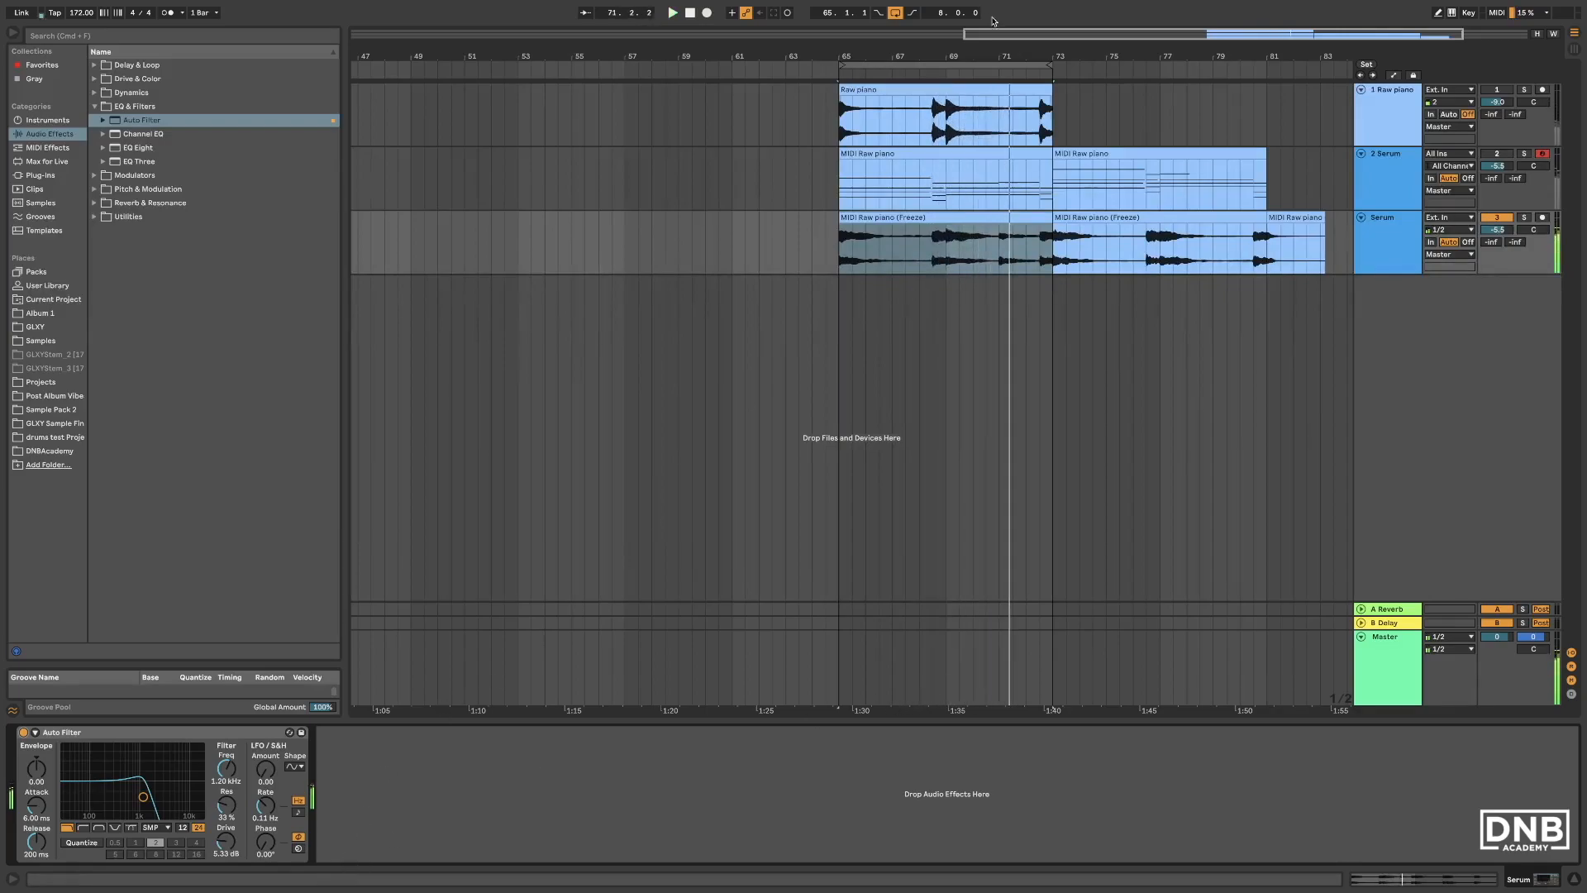
Step: Lower the first frozen Serum clip's gain to -3.30 dB, close its detail view and play it back
double_click(902, 231)
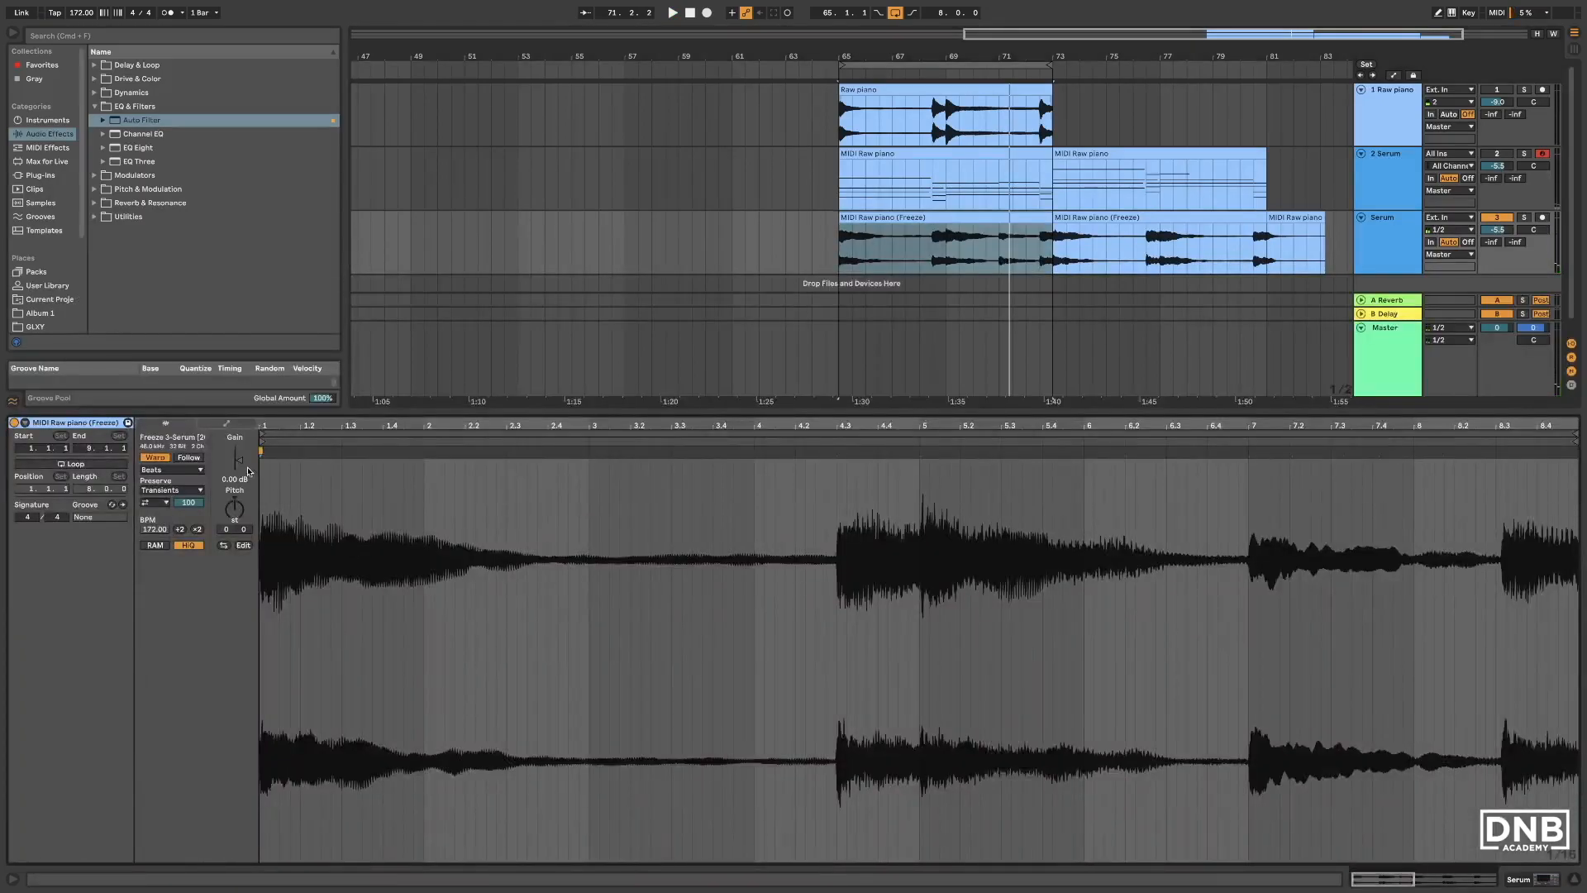
drag(238, 459, 238, 471)
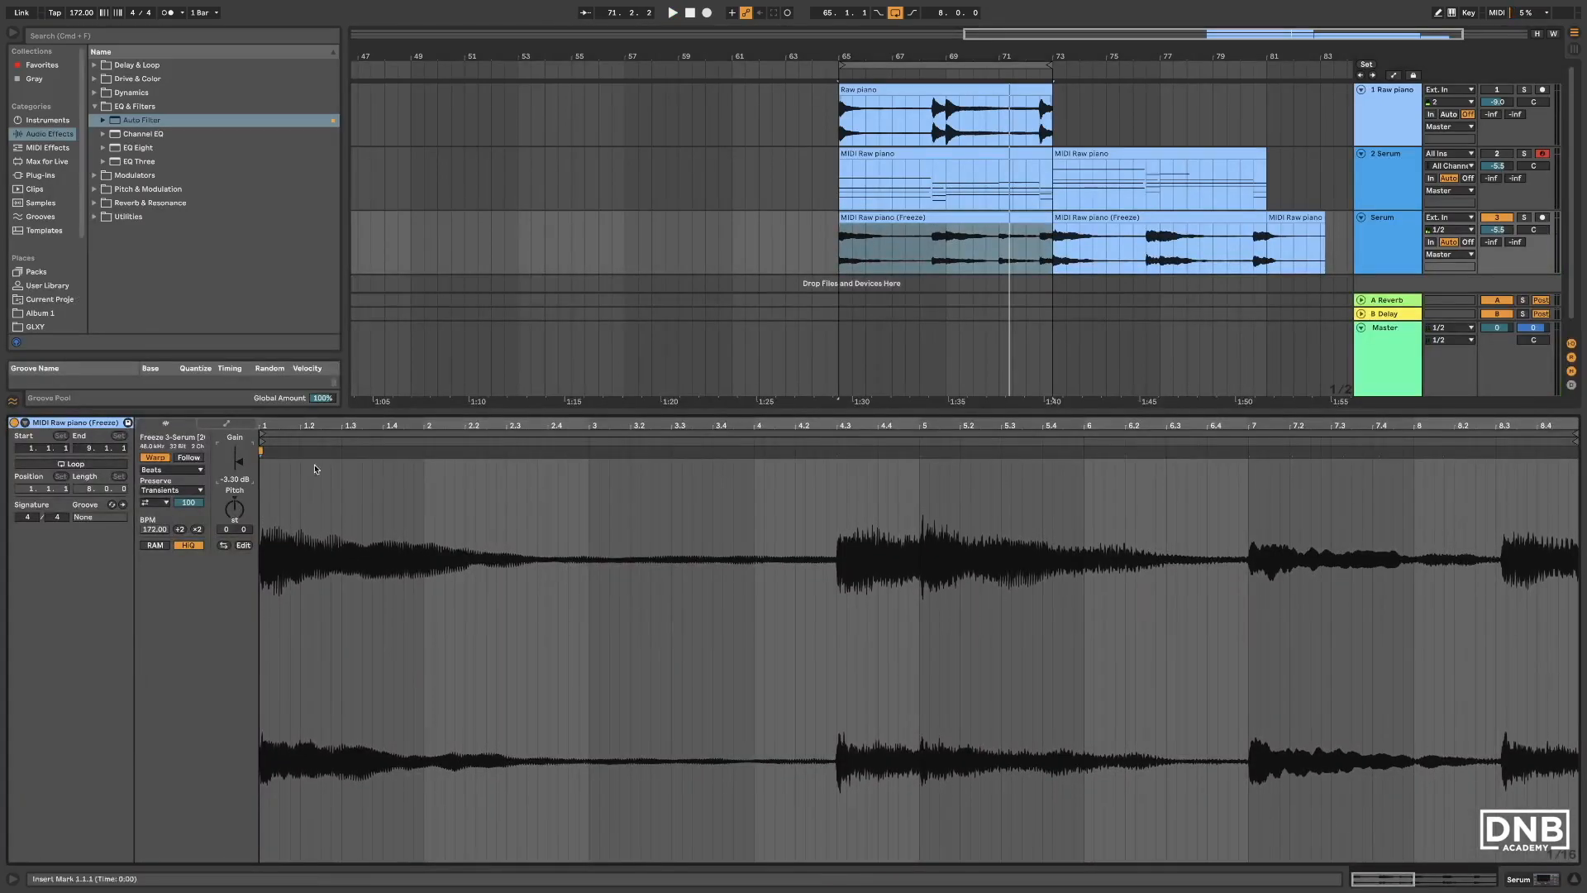
key(super+alt+l)
key(space)
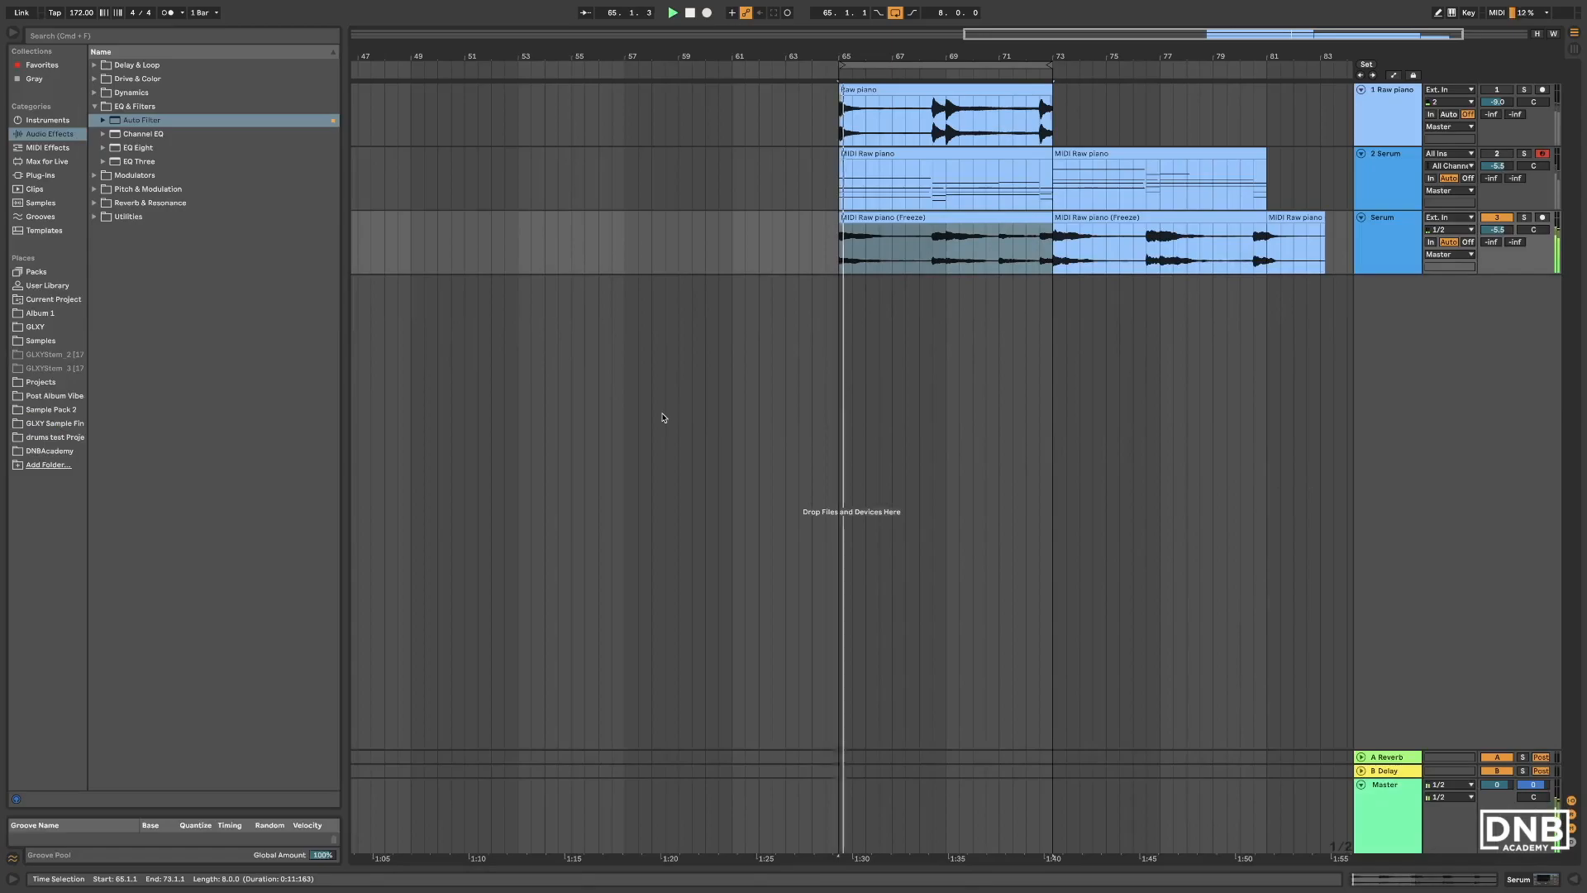
Step: Show the Serum audio track's device chain again and search the plug-ins for "super"
click(1408, 232)
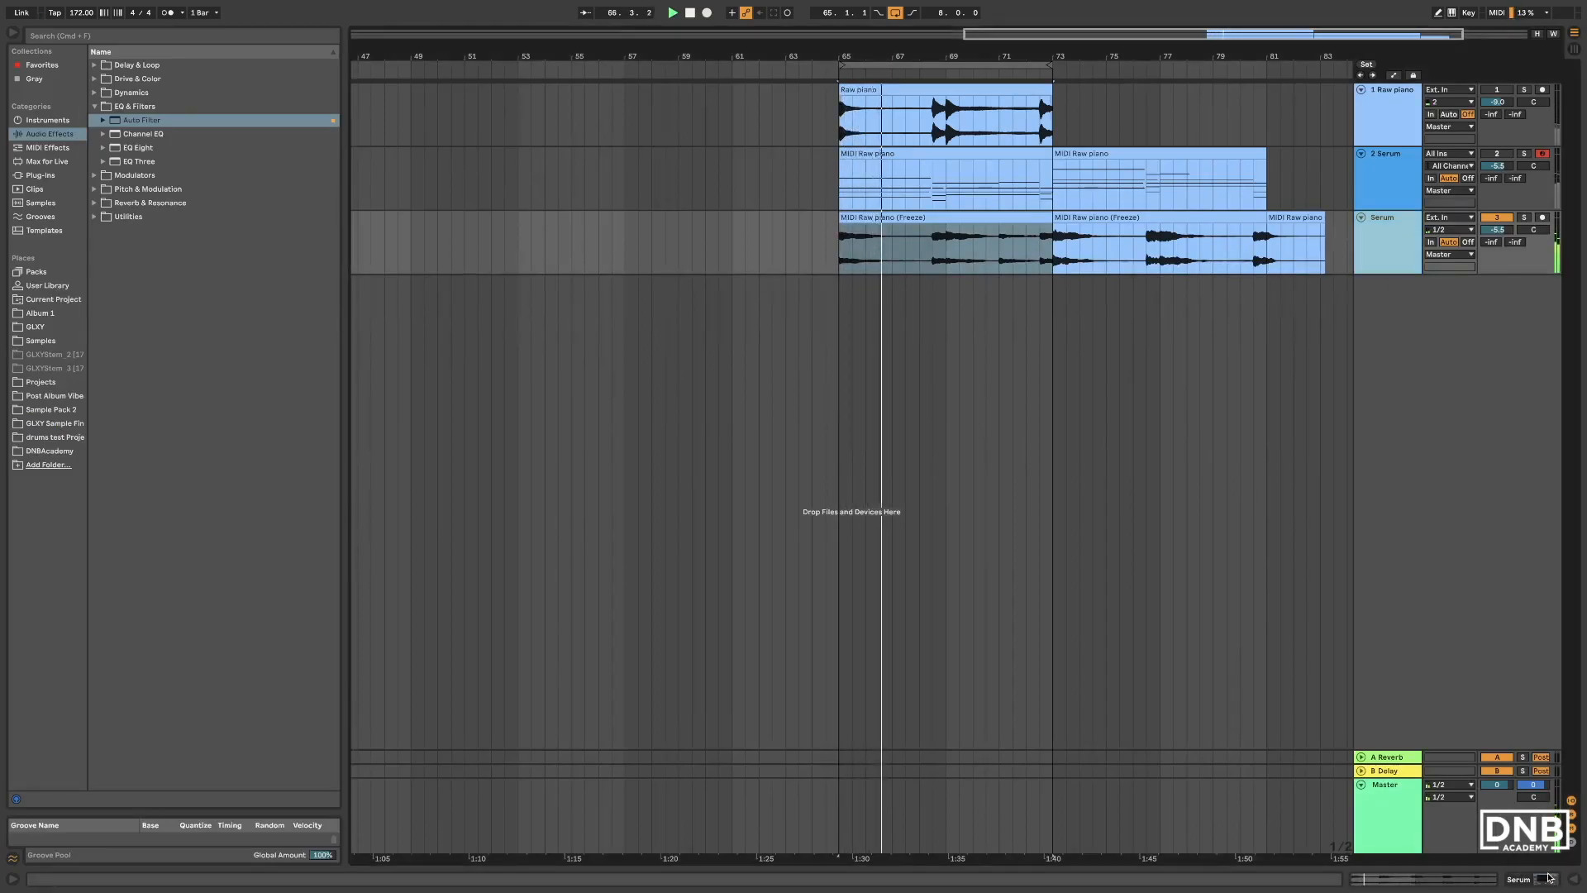
key(super+alt+l)
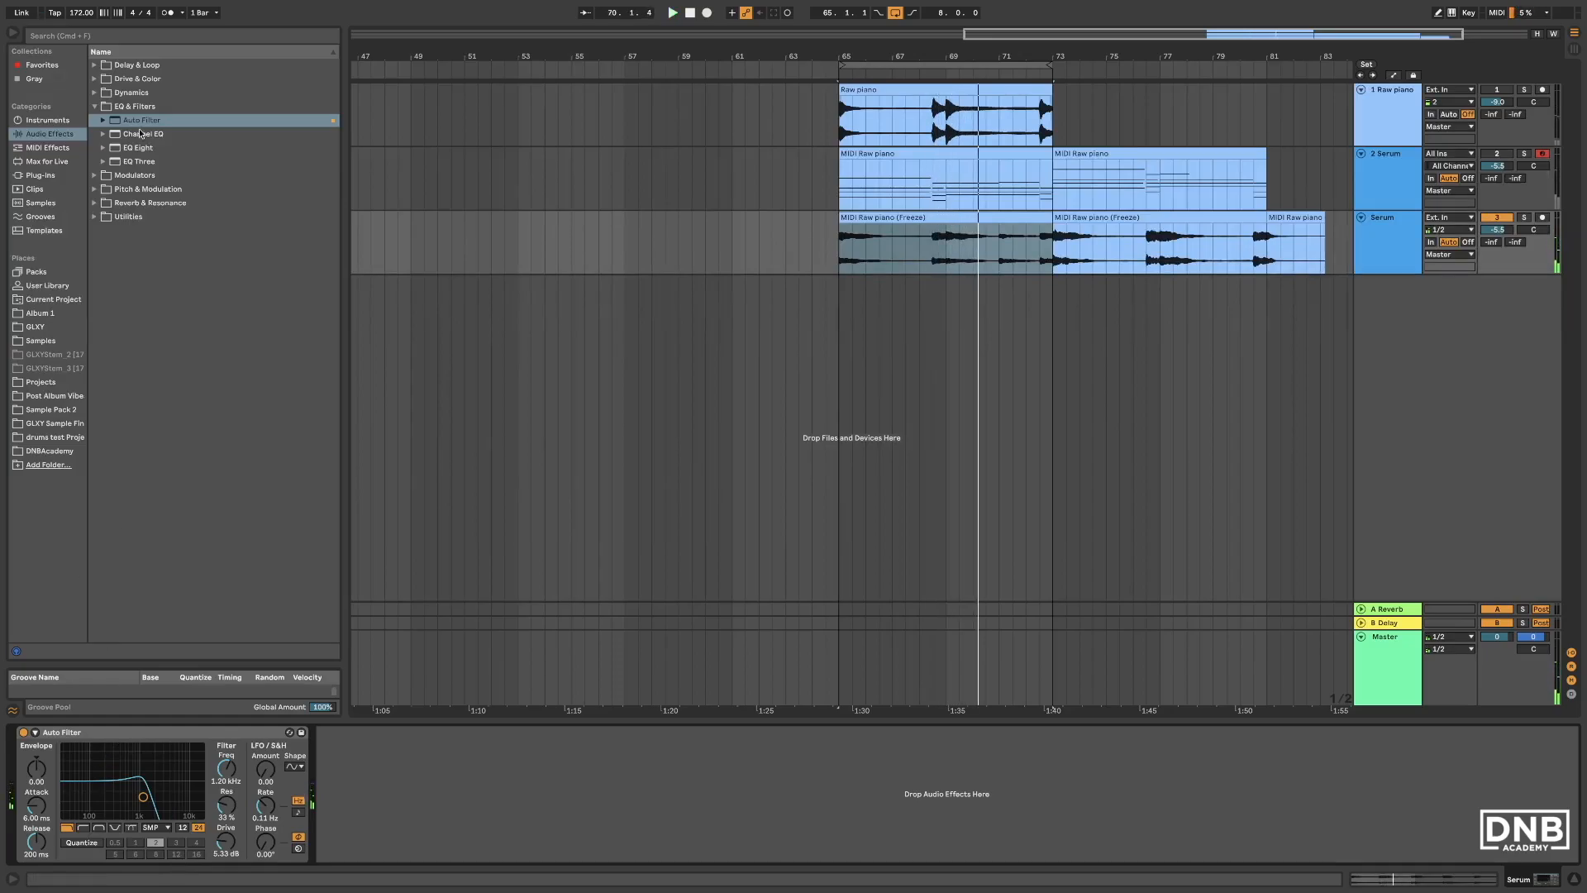
click(98, 107)
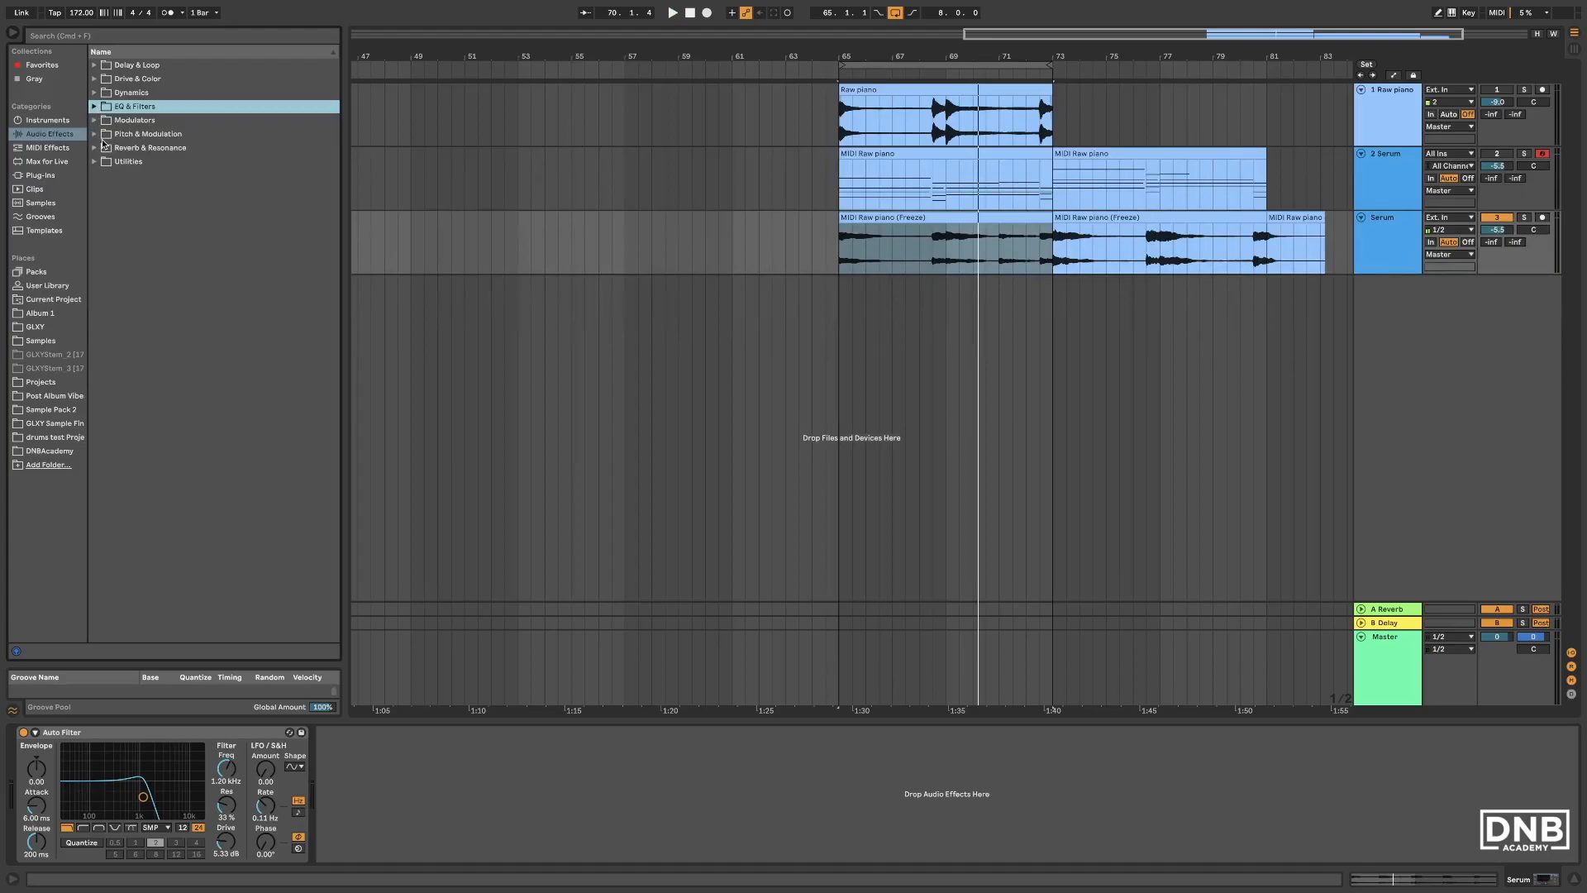
click(41, 175)
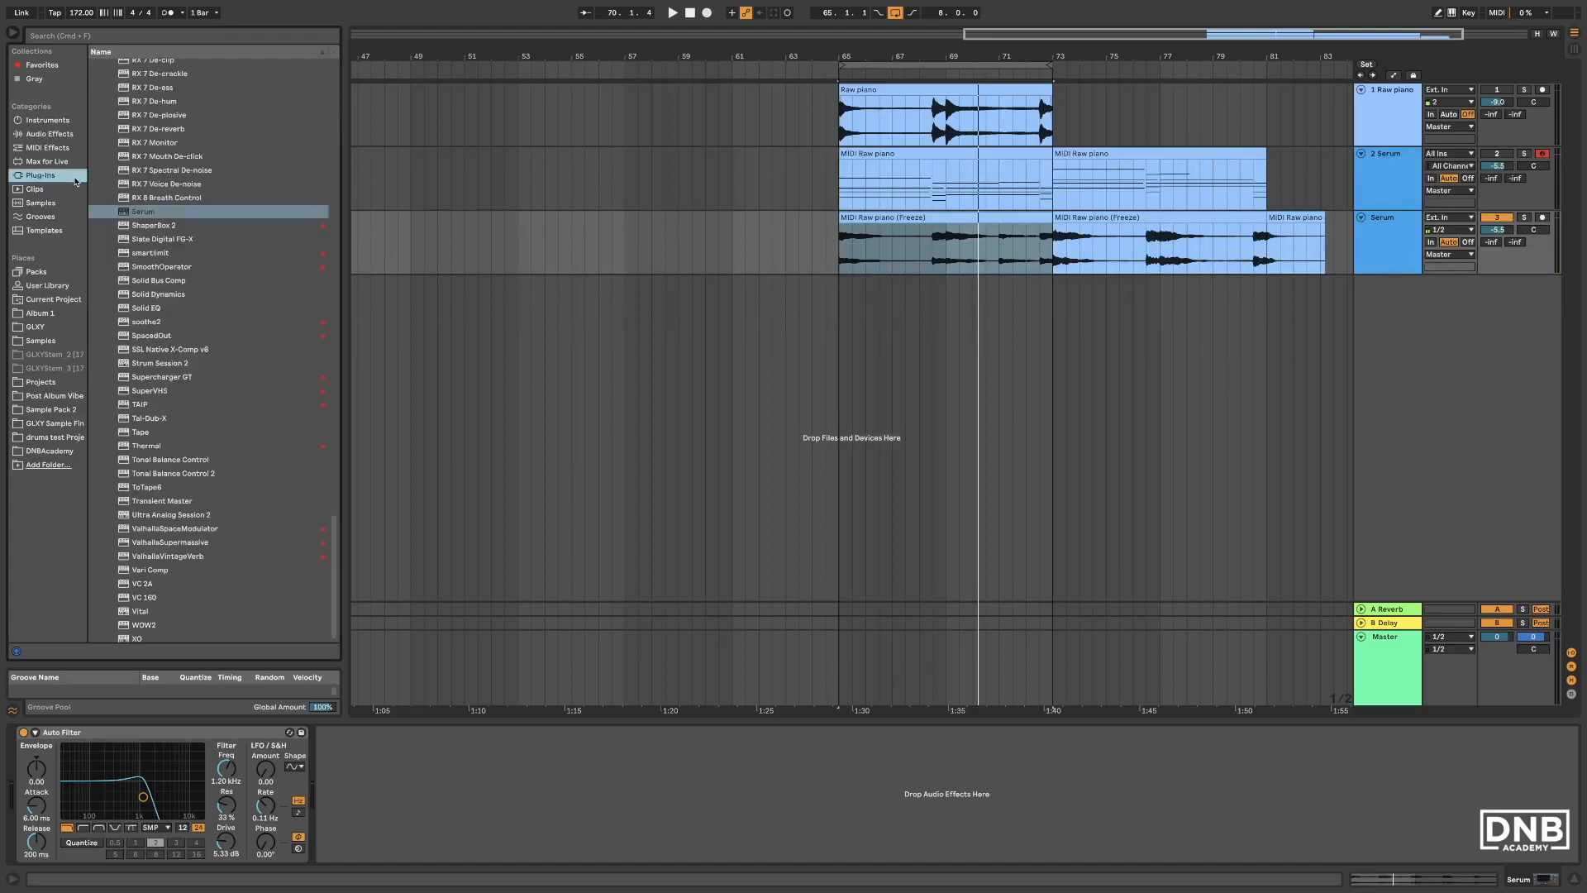
click(165, 38)
text(super)
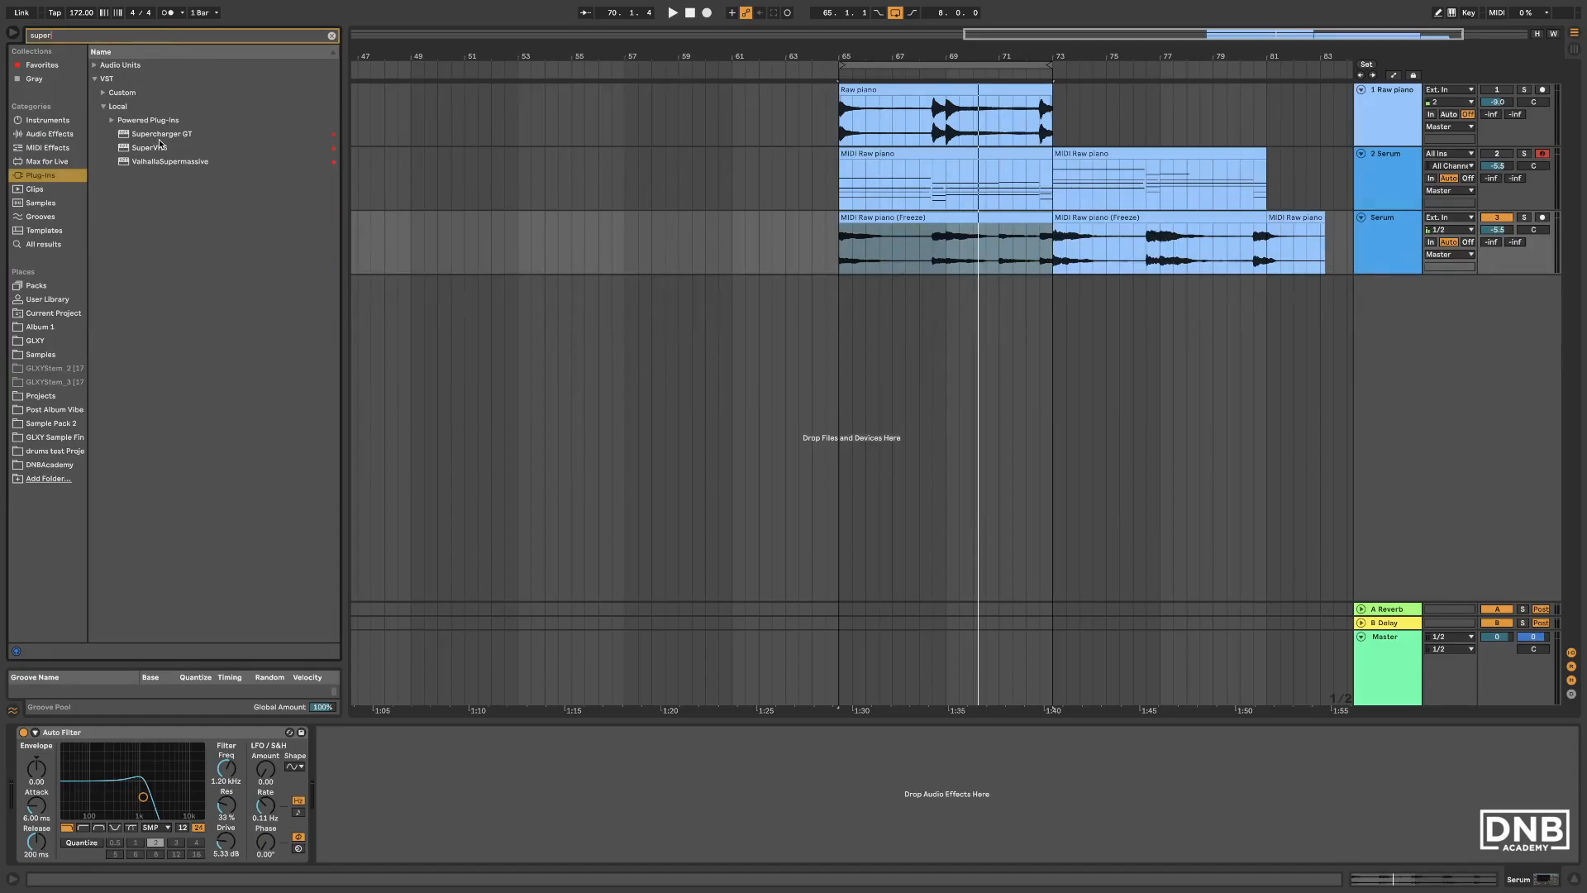